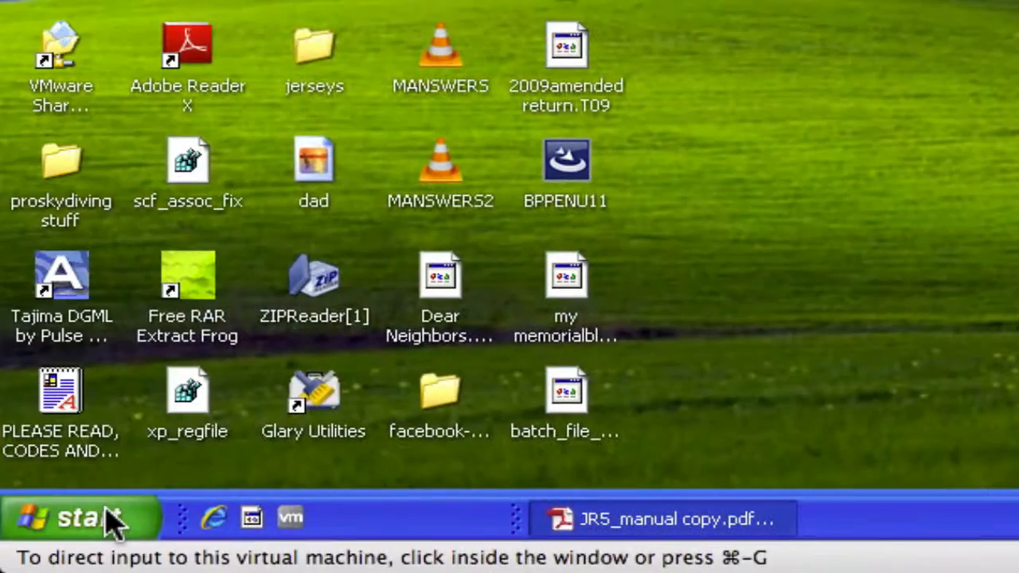
- Open the MSDE Service Manager, highlight the server name, and start the MSSQLServer service
click(107, 519)
click(107, 518)
mouse_move(135, 135)
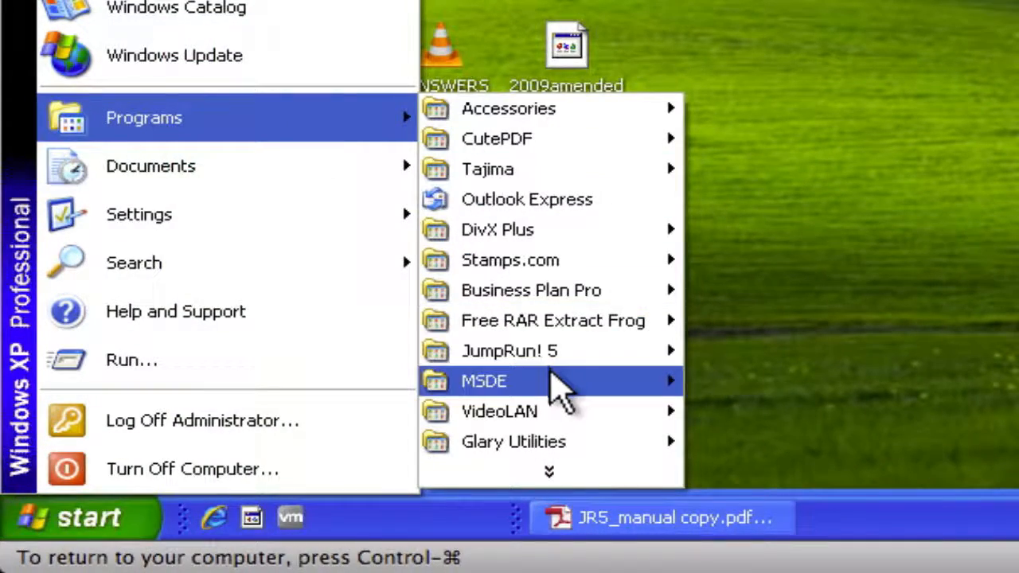
mouse_move(551, 371)
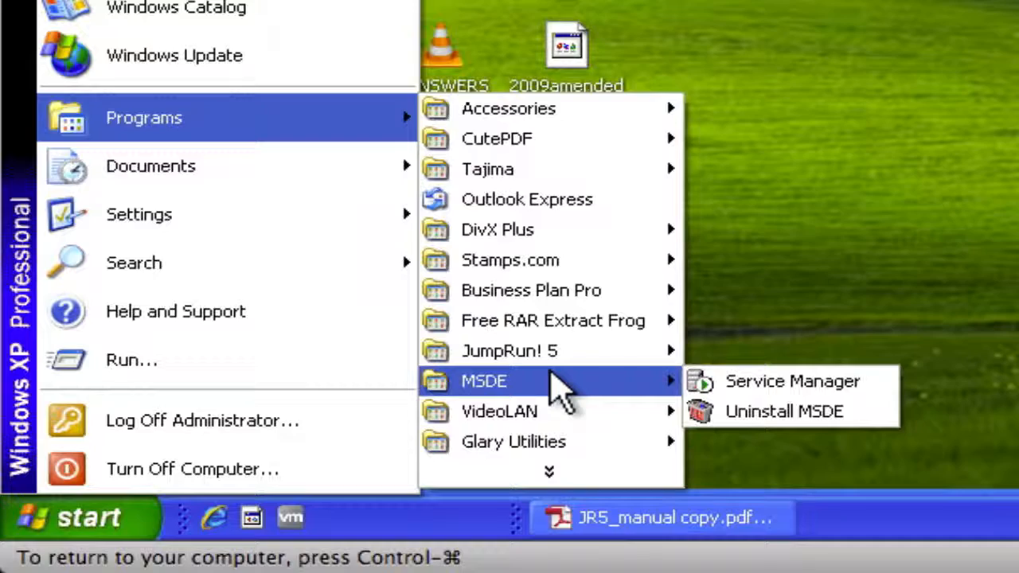
click(788, 382)
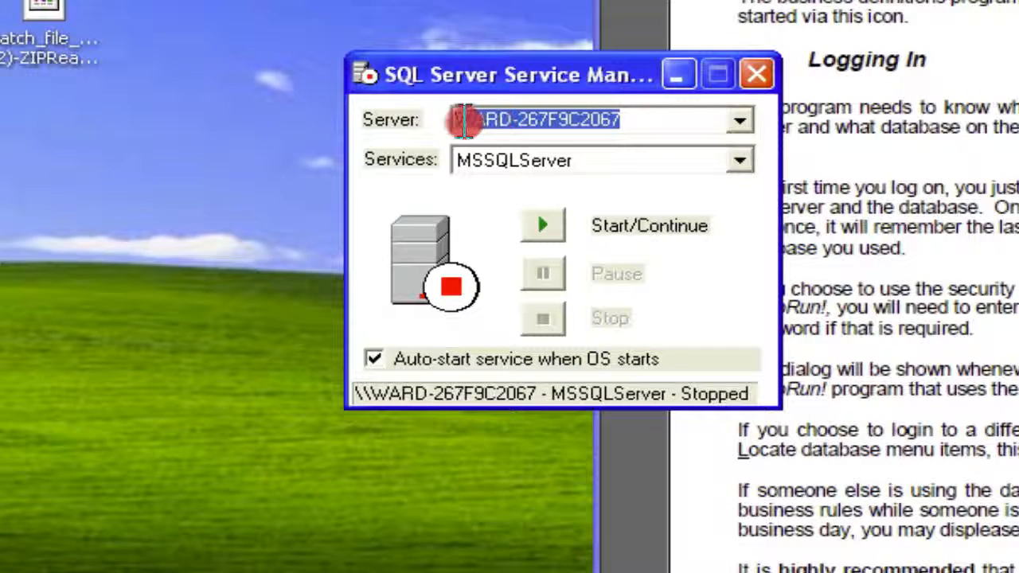
drag(464, 121, 461, 122)
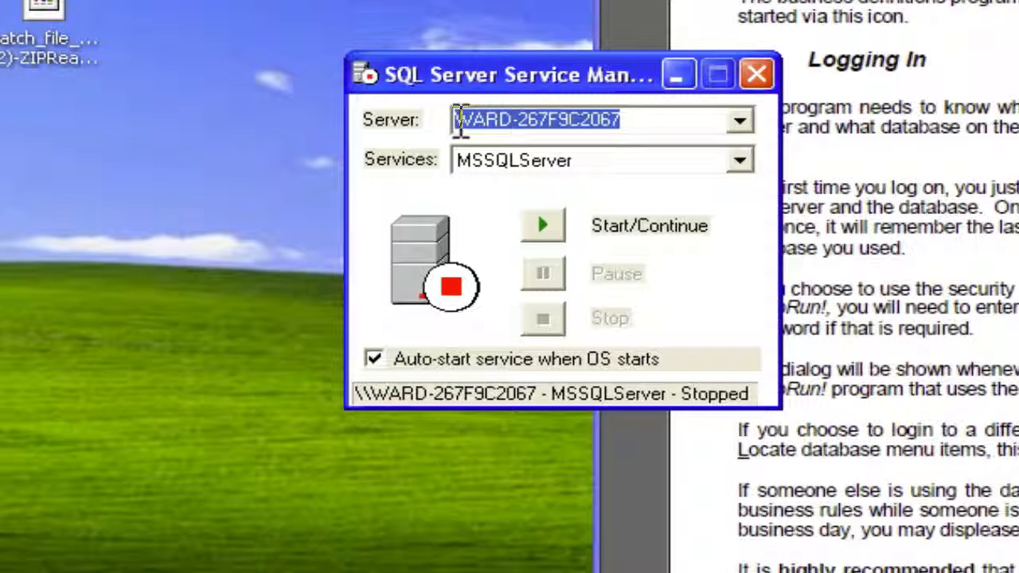
click(539, 228)
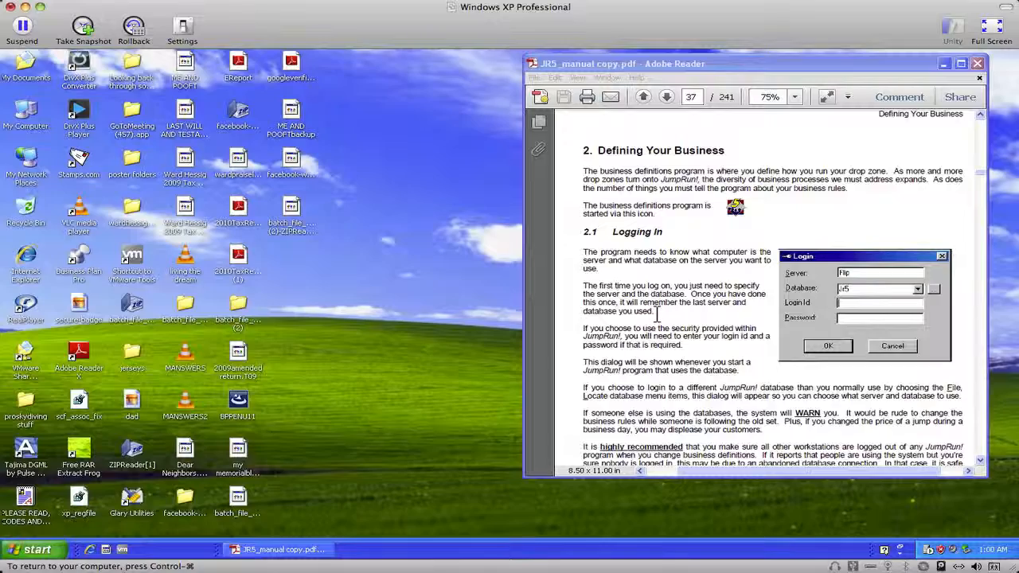
- Launch Business Definitions from the JumpRun! 5 program group
click(669, 344)
scroll(666, 345, down, 2)
scroll(667, 344, down, 4)
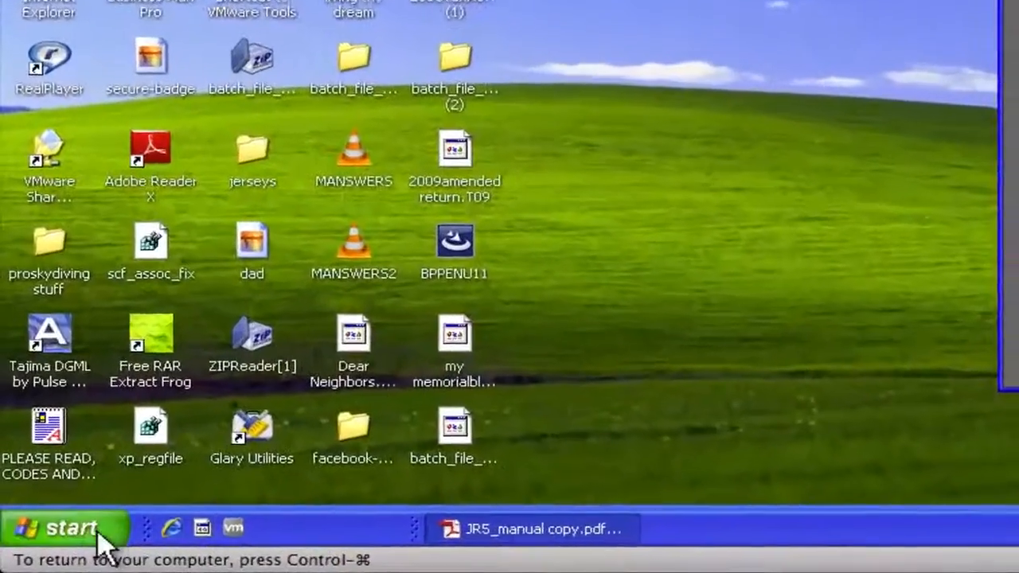
click(32, 550)
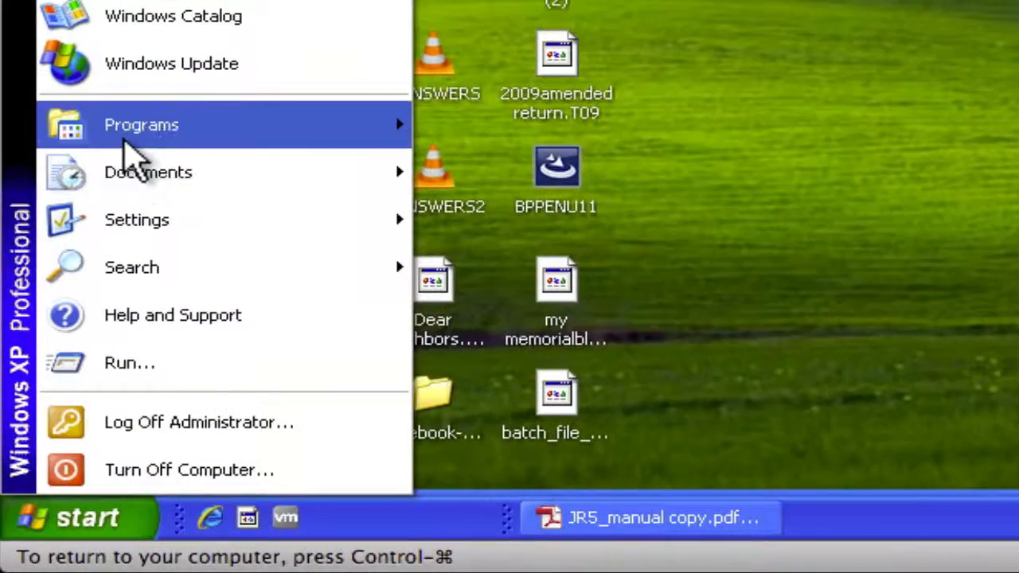
mouse_move(382, 150)
mouse_move(553, 351)
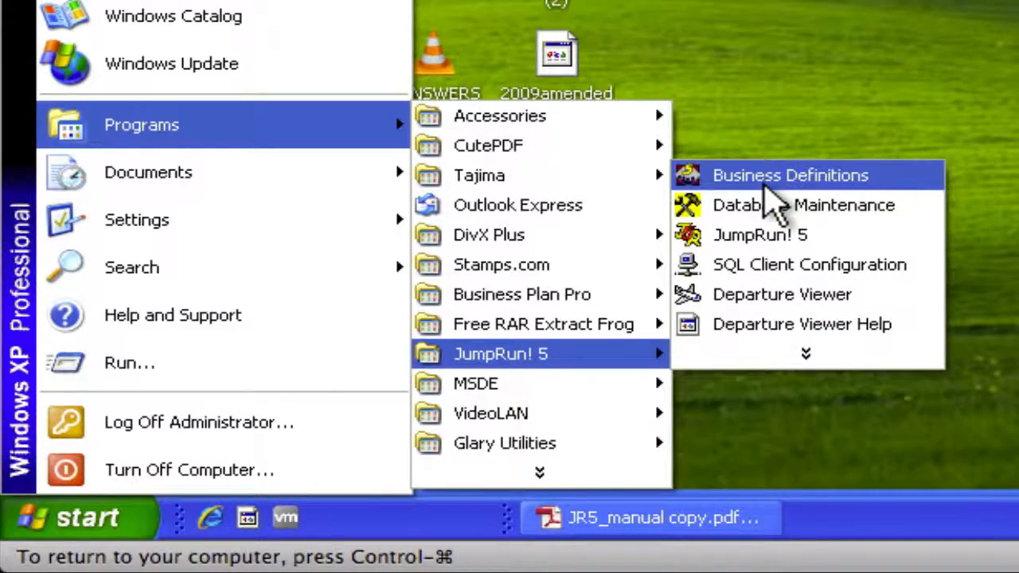
click(767, 177)
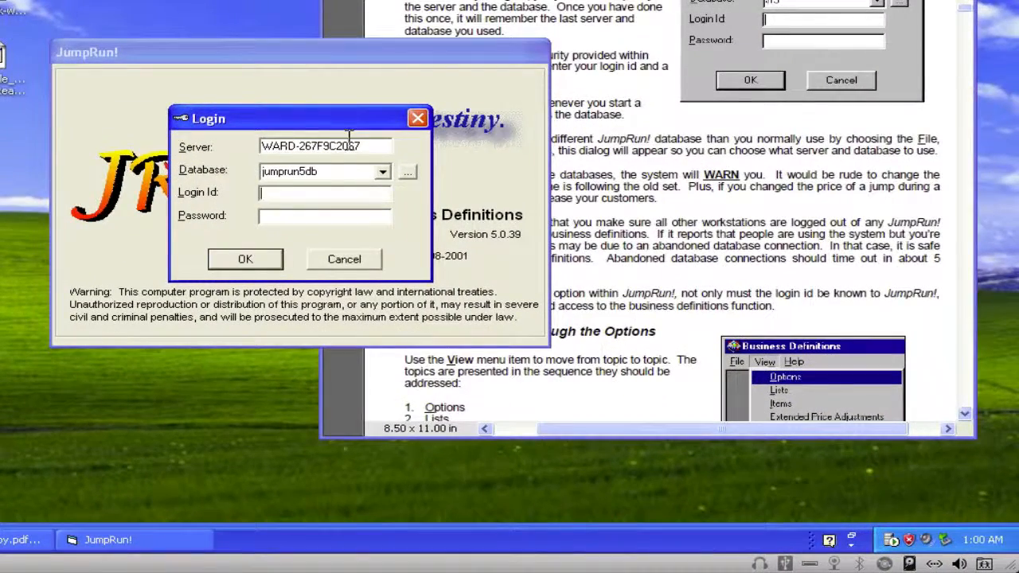
- Reopen the SQL Server Service Manager to check the server name against the login dialog, and close it
click(890, 541)
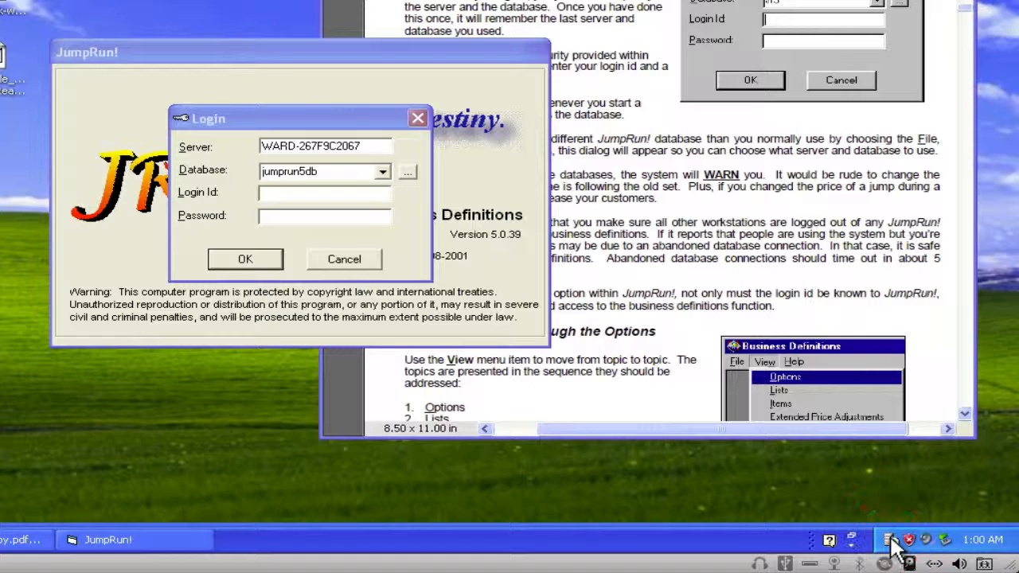
right_click(890, 542)
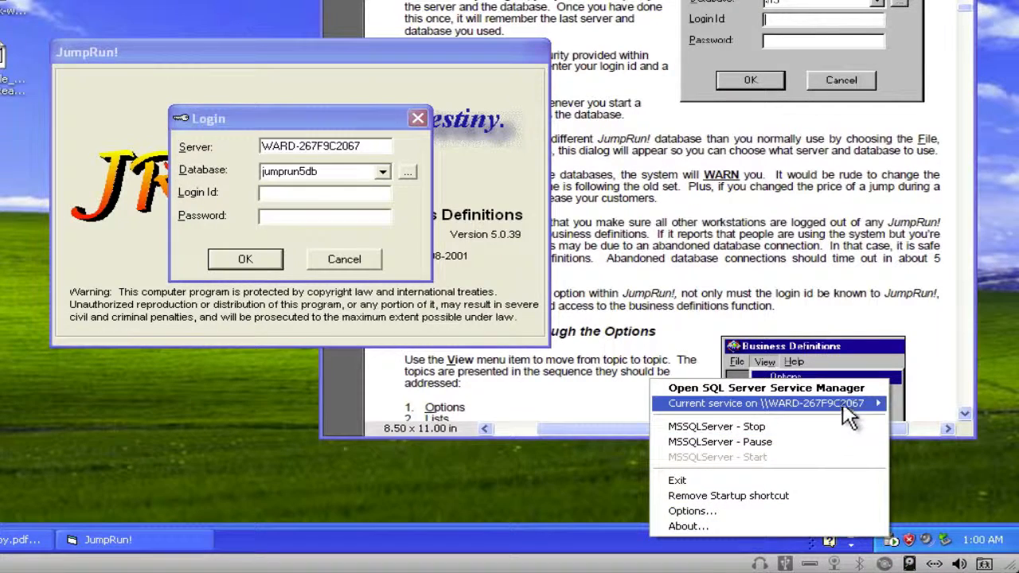
click(849, 390)
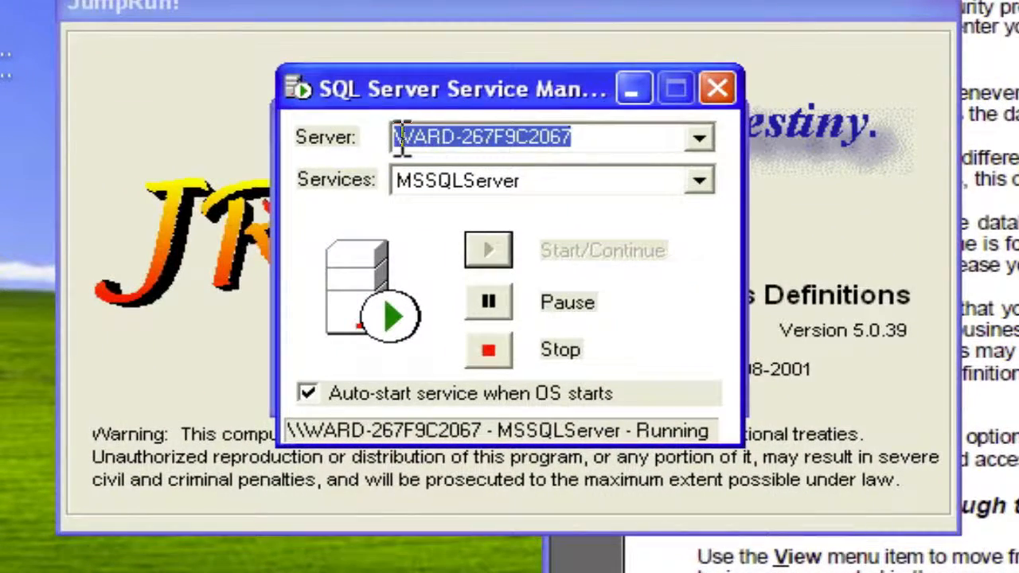
click(719, 89)
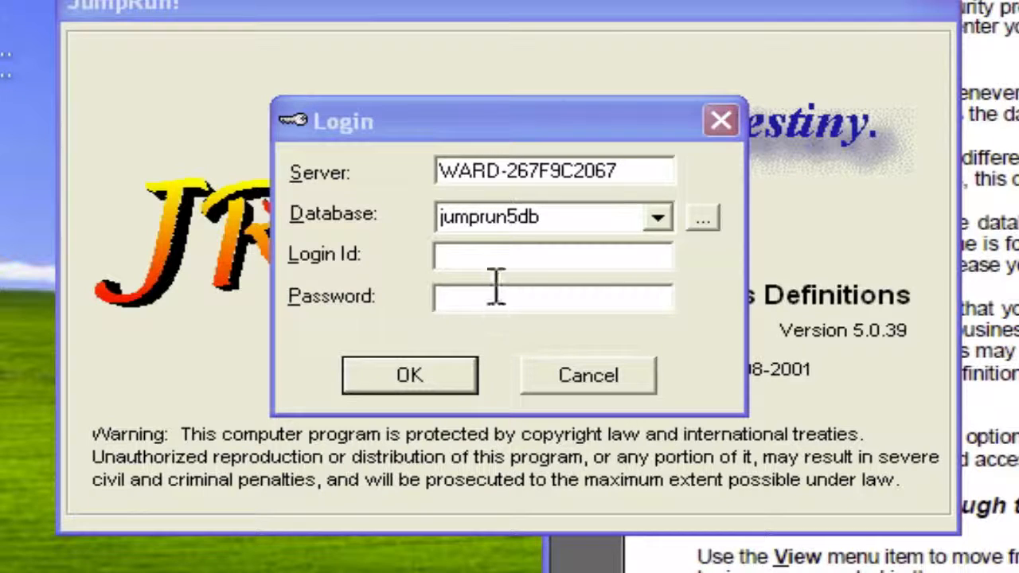
- Log in to the jumprun5db database with blank login ID and password, and place the Business Definitions window beside the manual
click(451, 379)
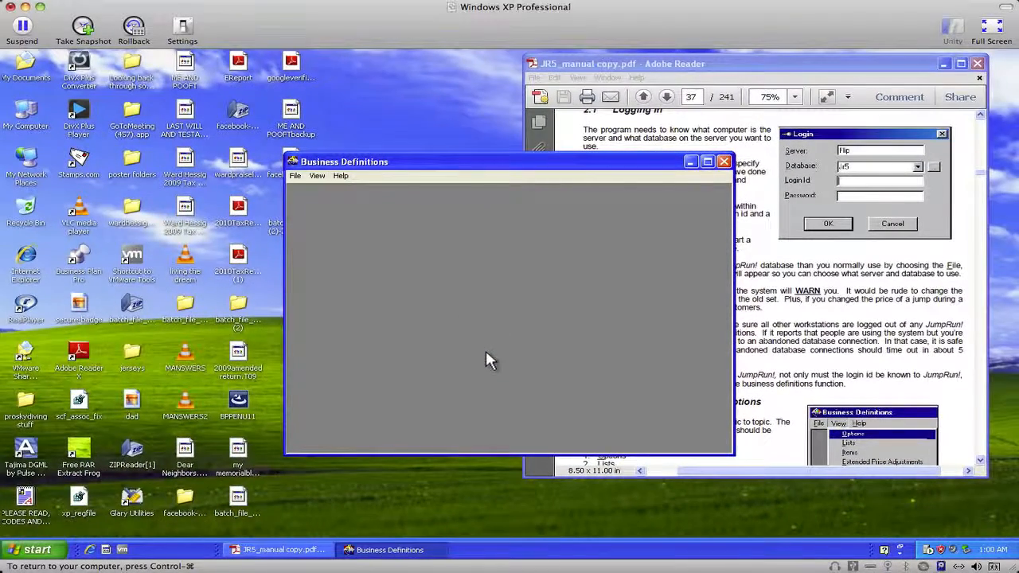
drag(506, 165, 221, 125)
click(226, 108)
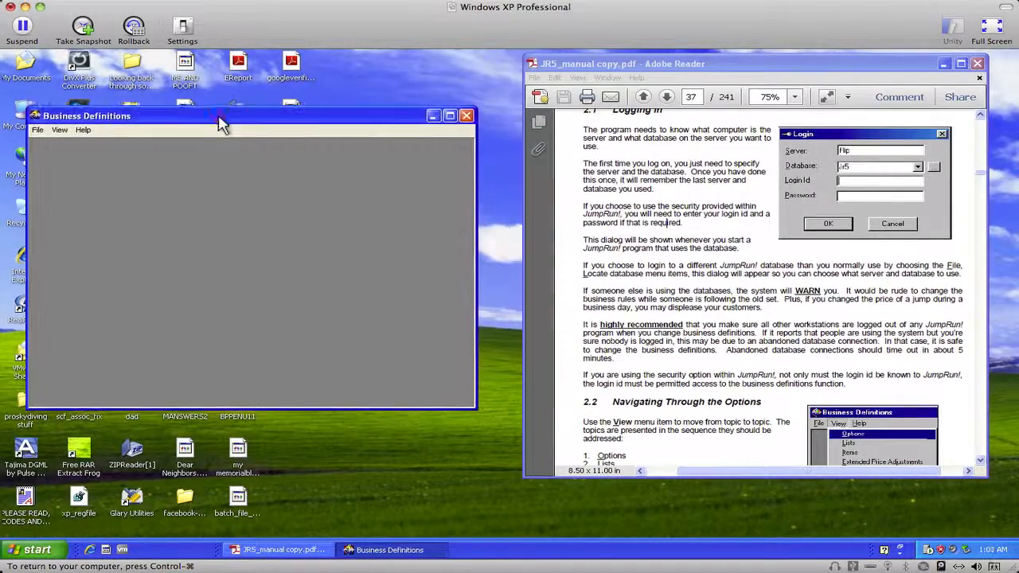
- Open the Options view and review each Business Identity setting, from business name through web page address
click(39, 131)
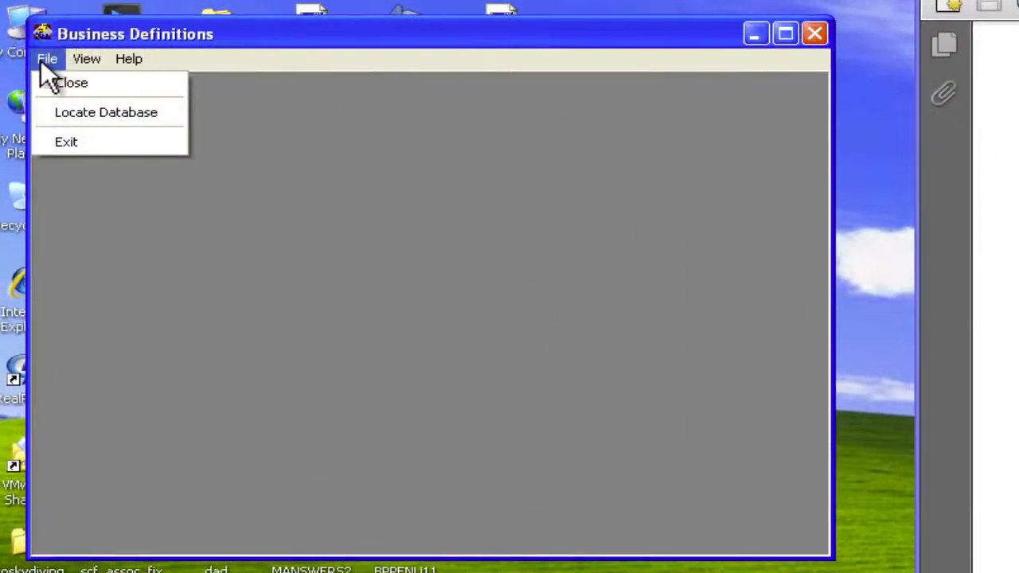
mouse_move(89, 62)
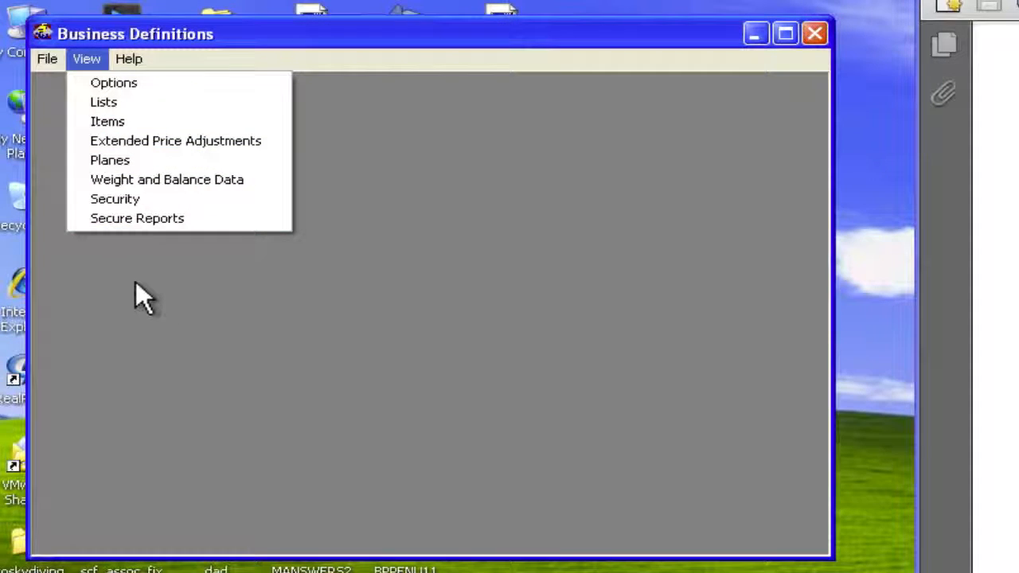
click(104, 83)
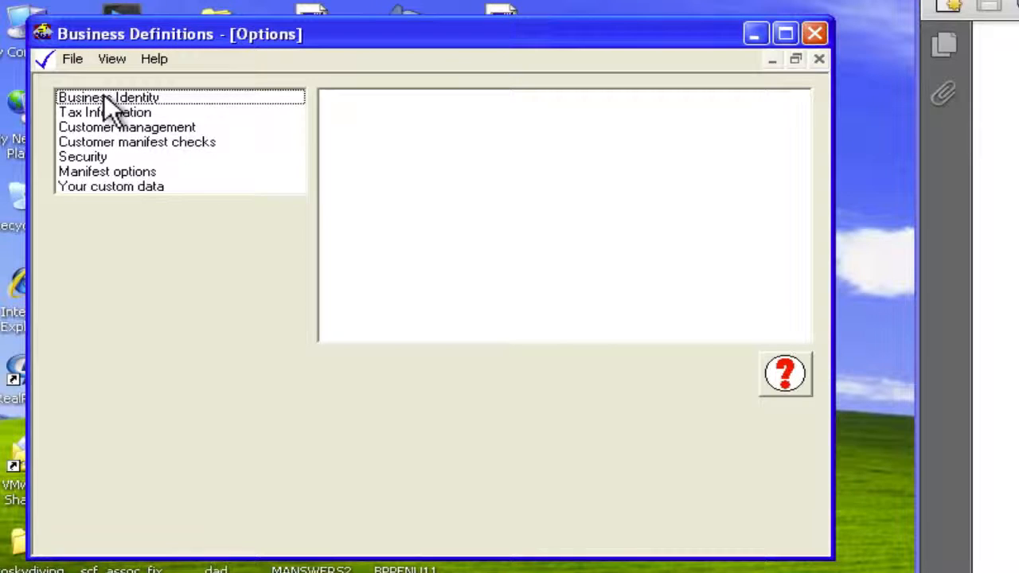
click(103, 96)
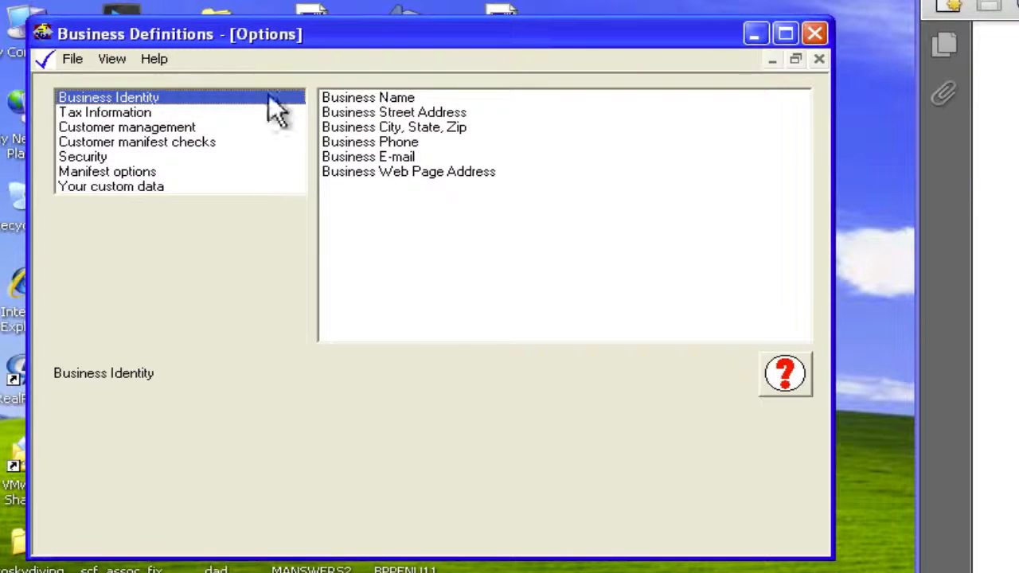
click(390, 96)
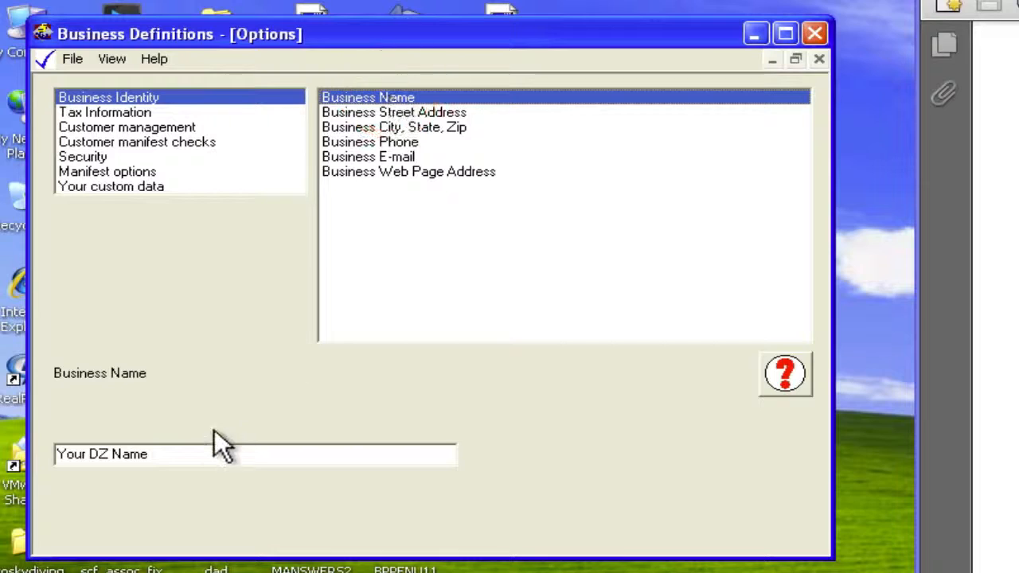
click(396, 113)
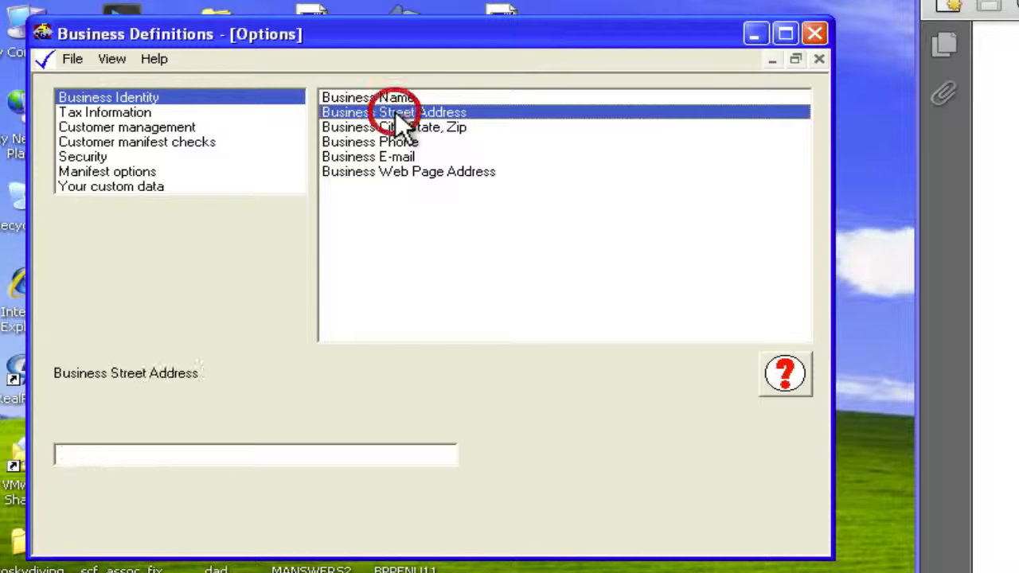
click(450, 125)
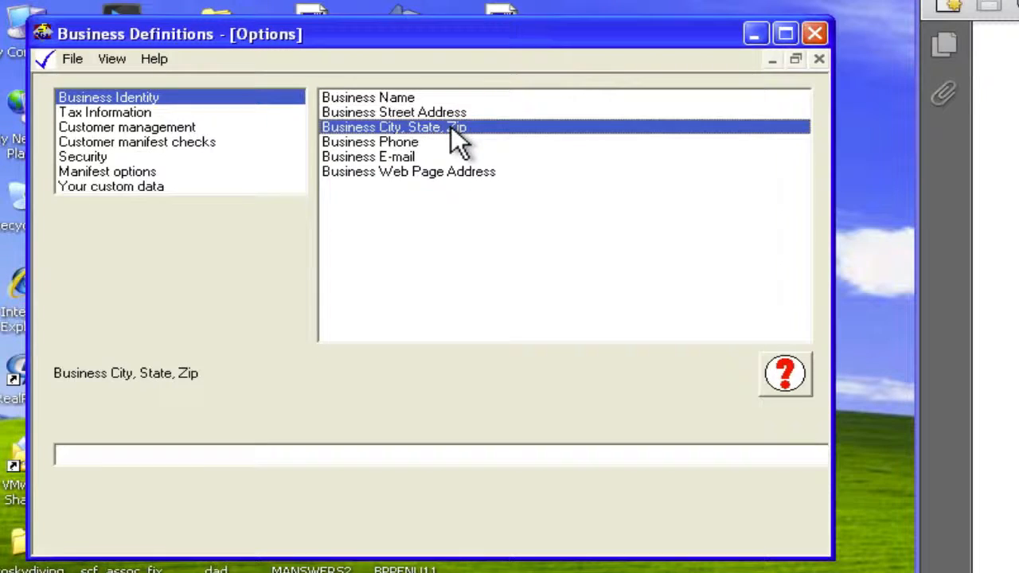
click(401, 140)
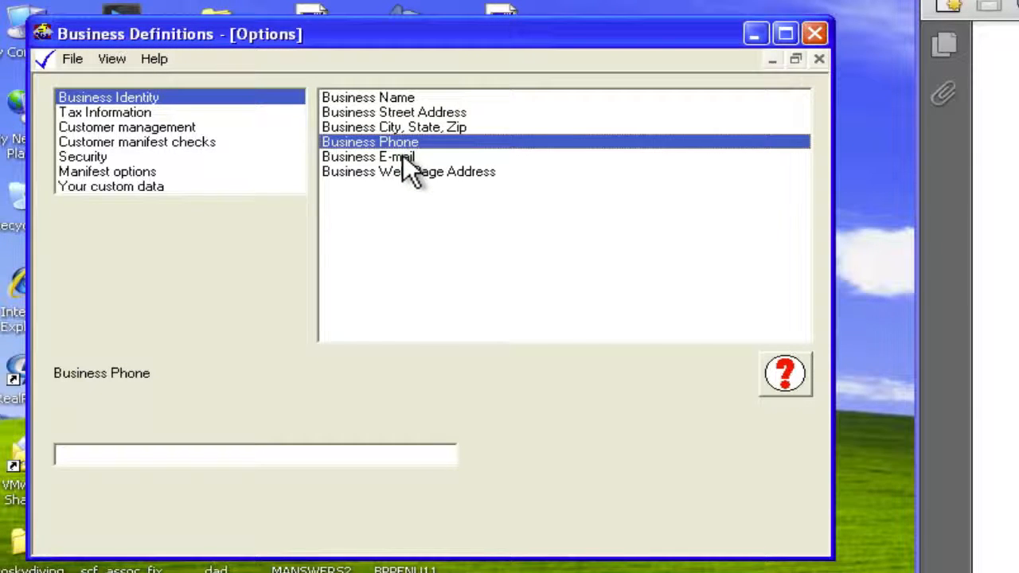
click(403, 156)
click(405, 172)
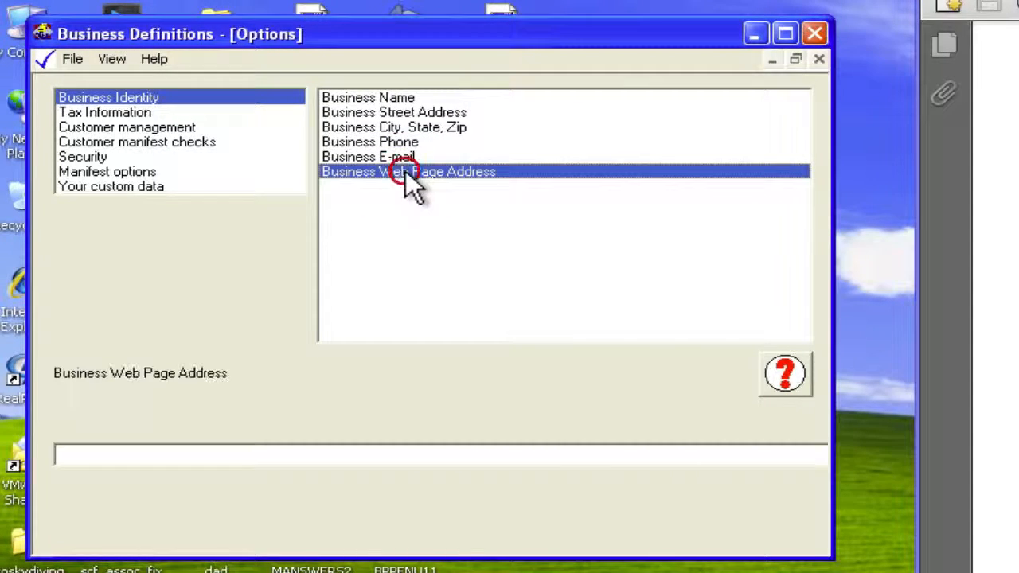
- Review the Tax Information options, including whether prices include tax, the number of taxes, and the descriptions for tax rates 1 and 2
click(113, 110)
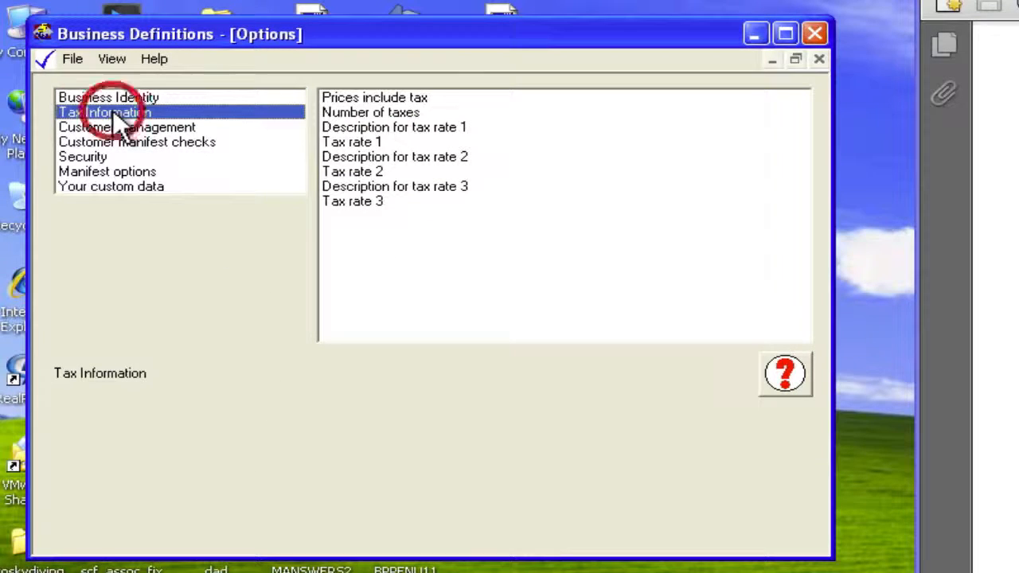
click(420, 100)
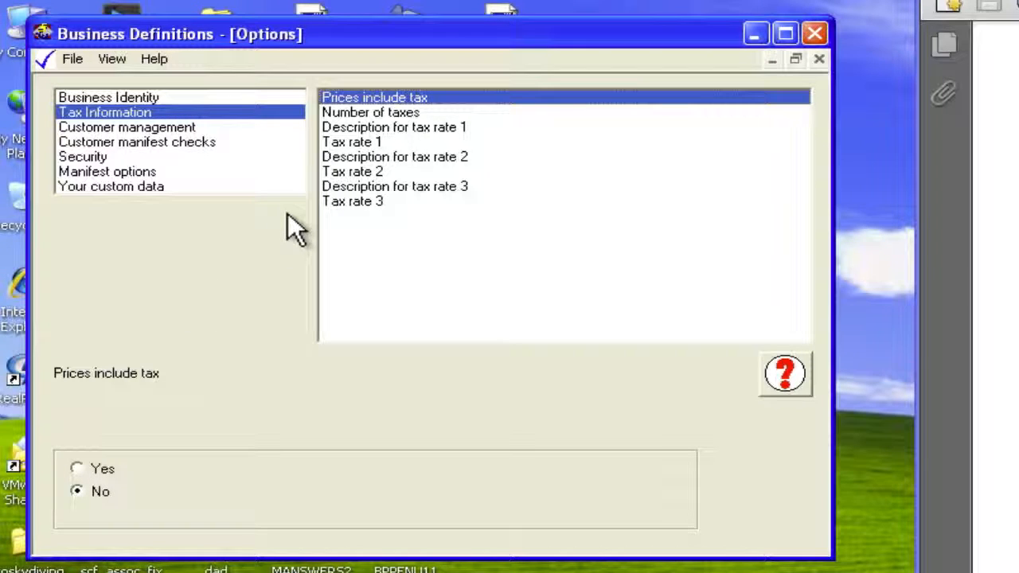
click(412, 112)
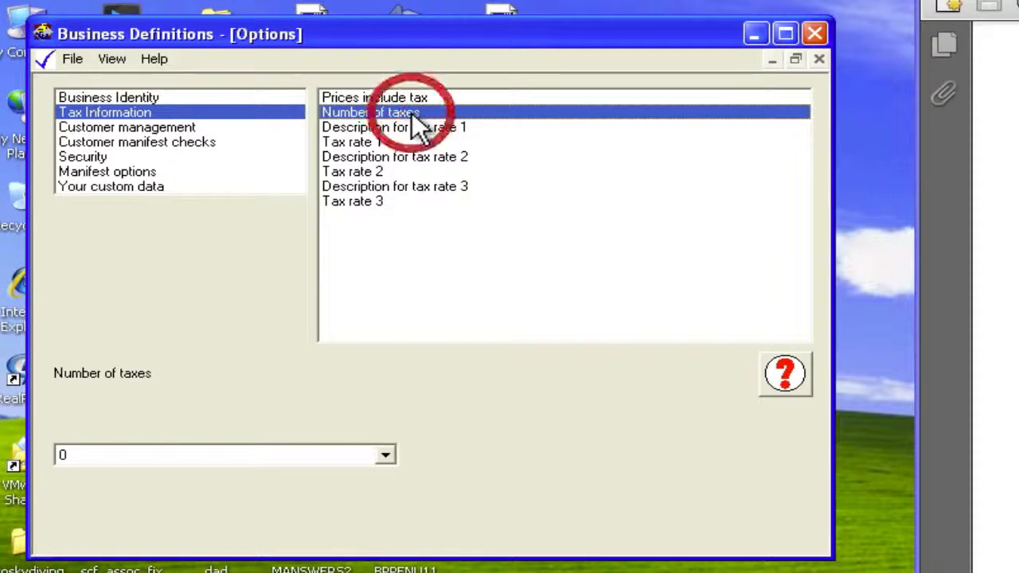
click(385, 457)
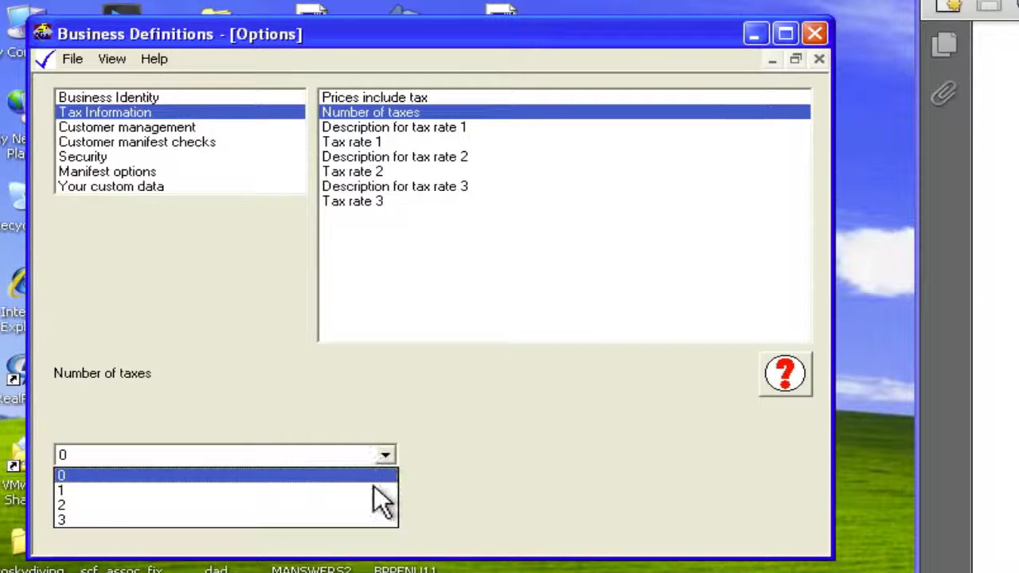
click(390, 454)
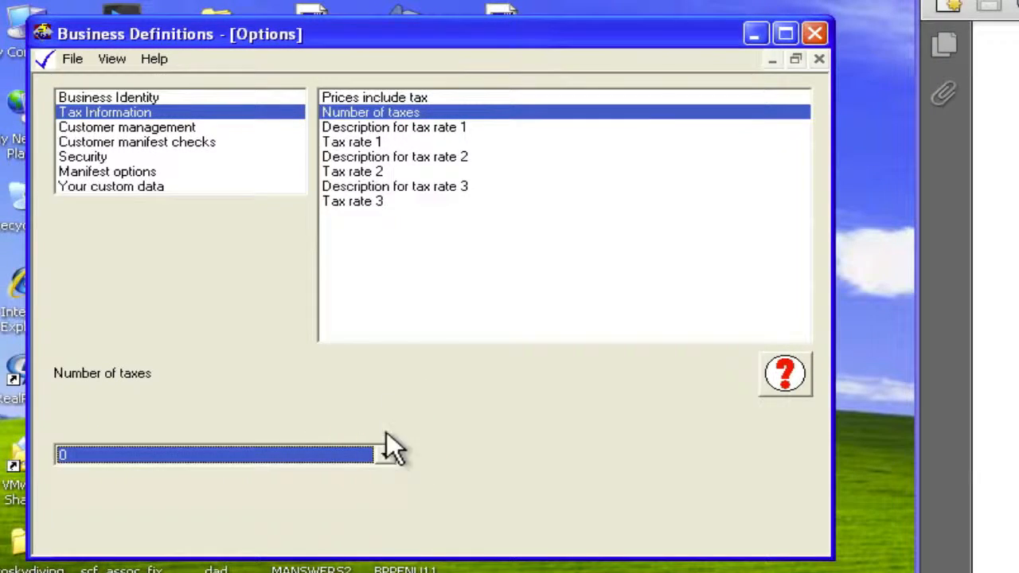
click(421, 129)
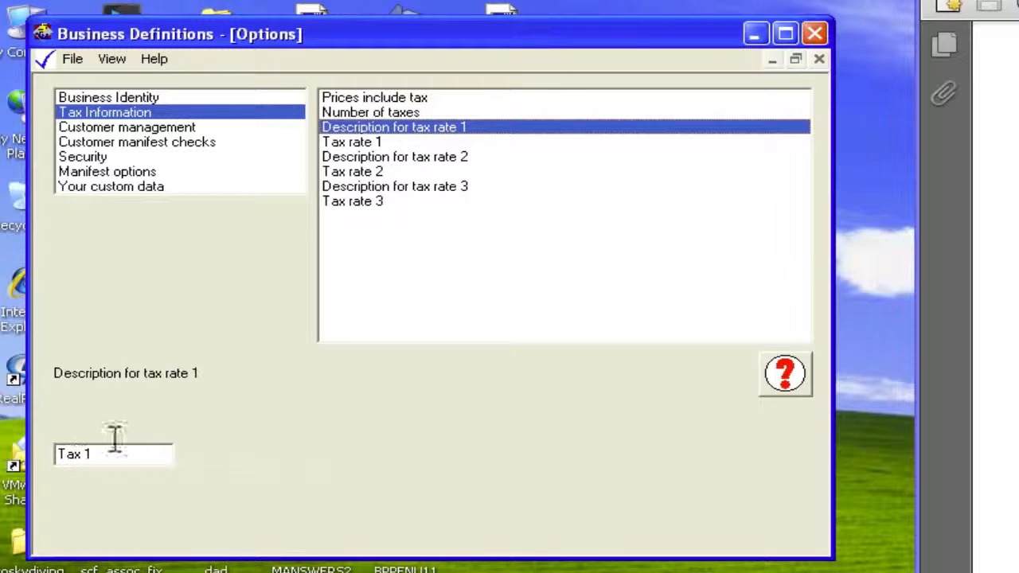
click(395, 159)
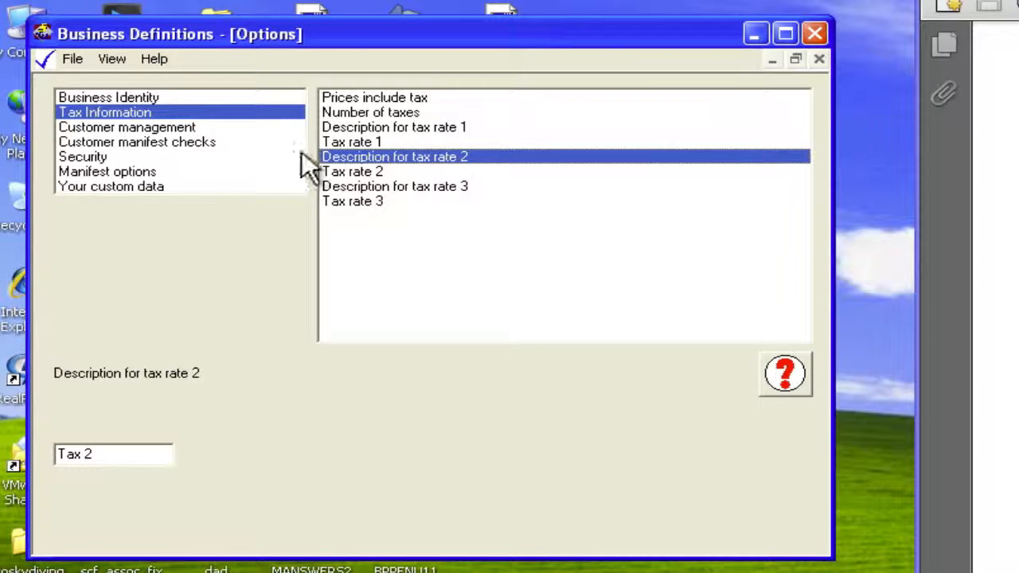
- Set the default payment method to Debit Card in the Customer management options
click(188, 128)
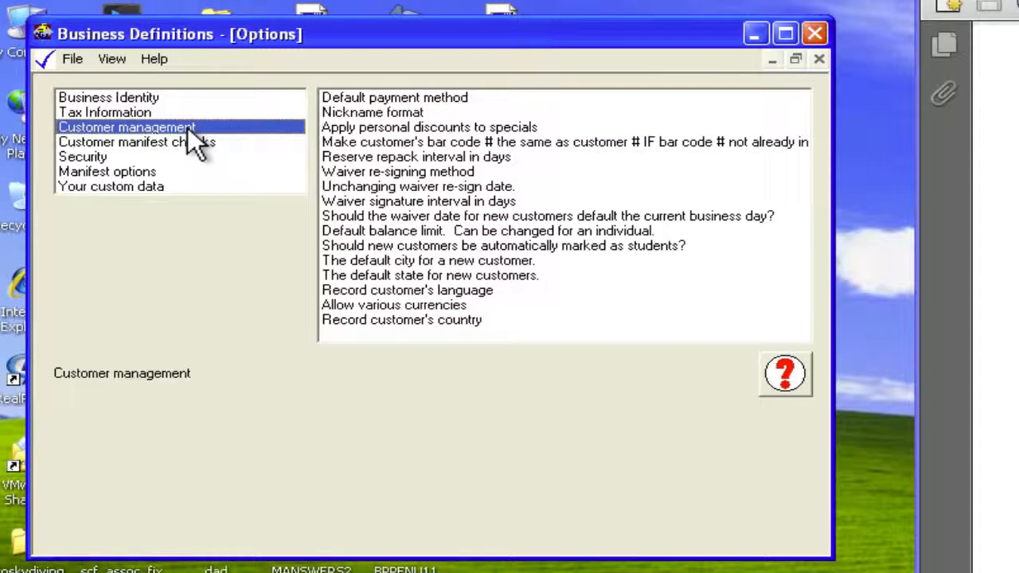
click(454, 98)
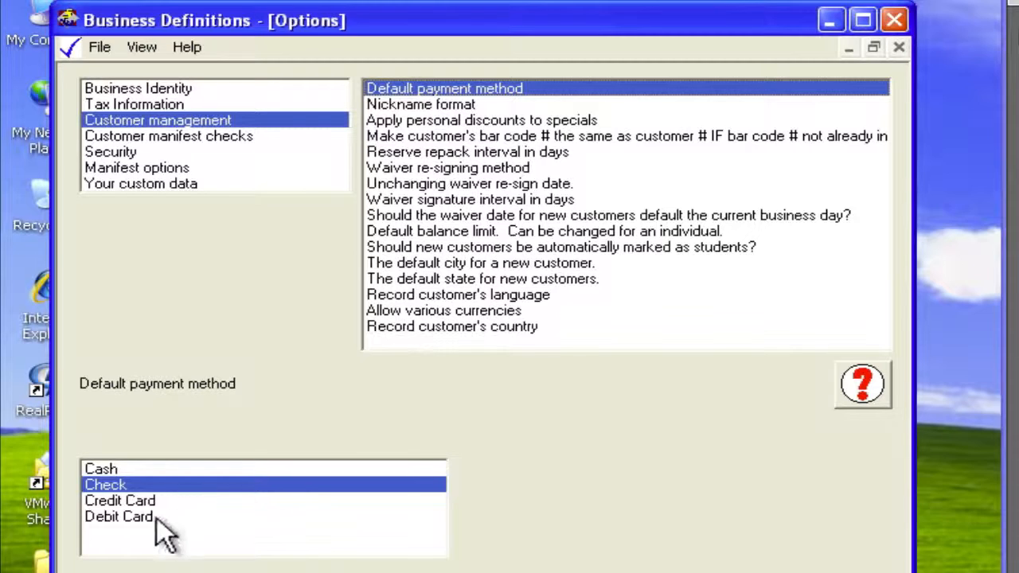
click(148, 516)
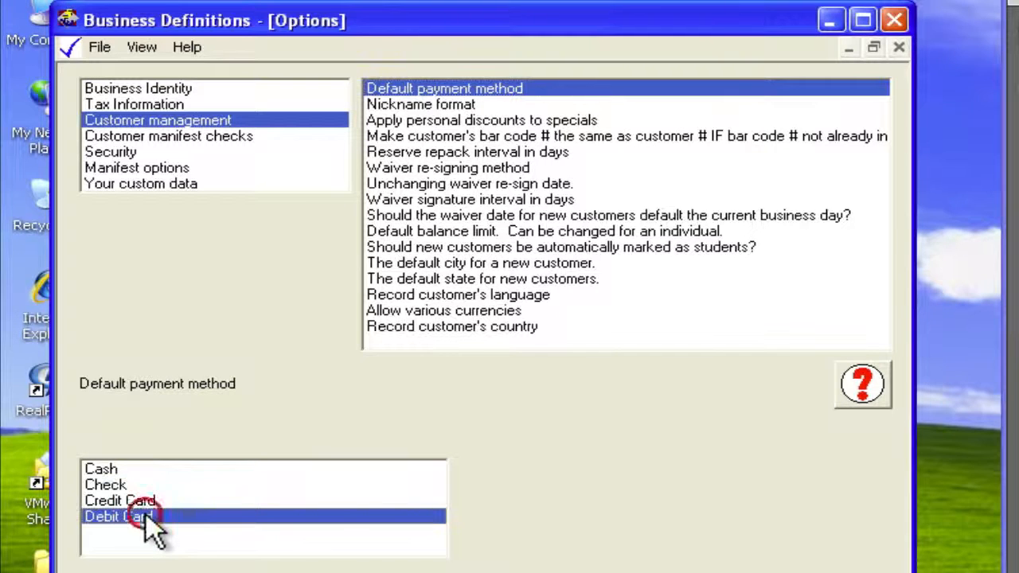
- Review the Customer management settings for nickname format, personal discounts on specials, customer bar code numbers, and reserve repack interval
click(455, 105)
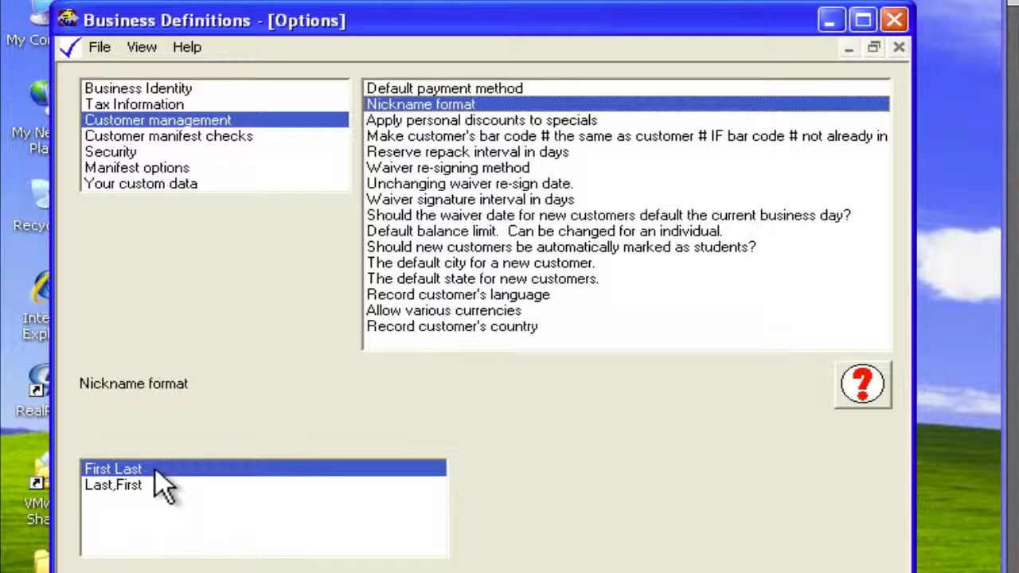
click(459, 120)
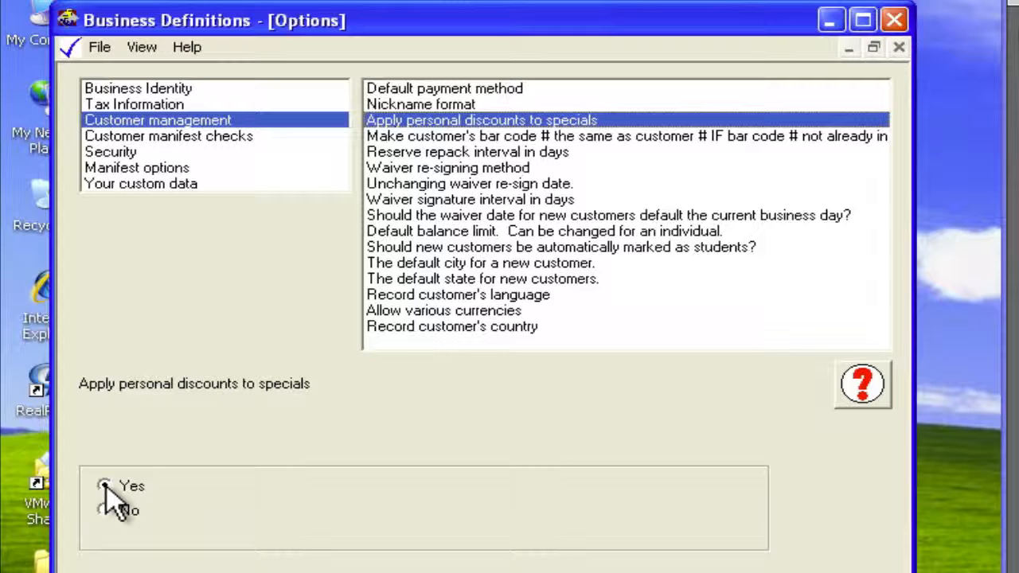
click(484, 138)
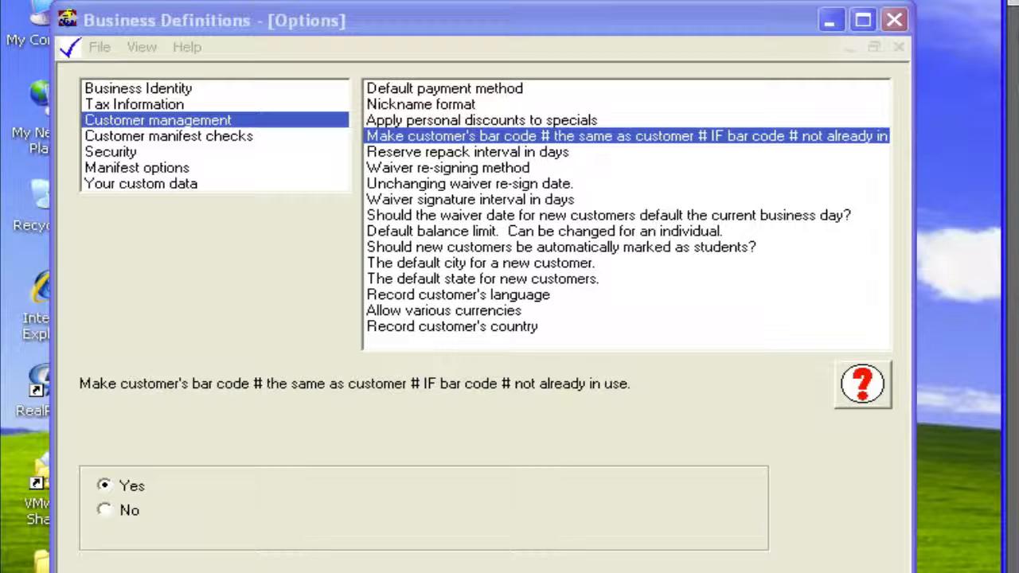
click(529, 153)
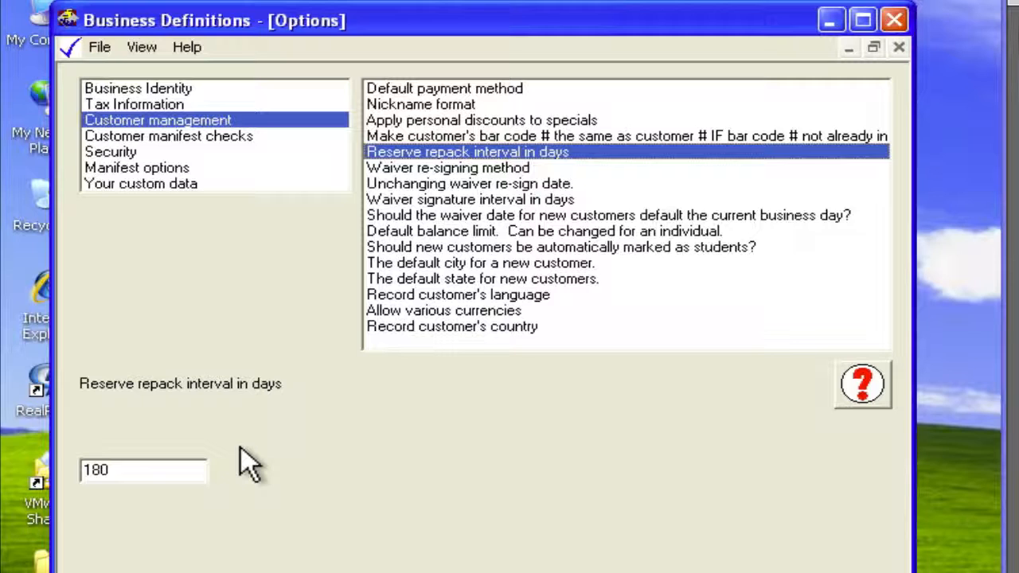
- Try re-signing on a specific date as the waiver re-signing method, and return to re-signing after a certain number of days
click(511, 169)
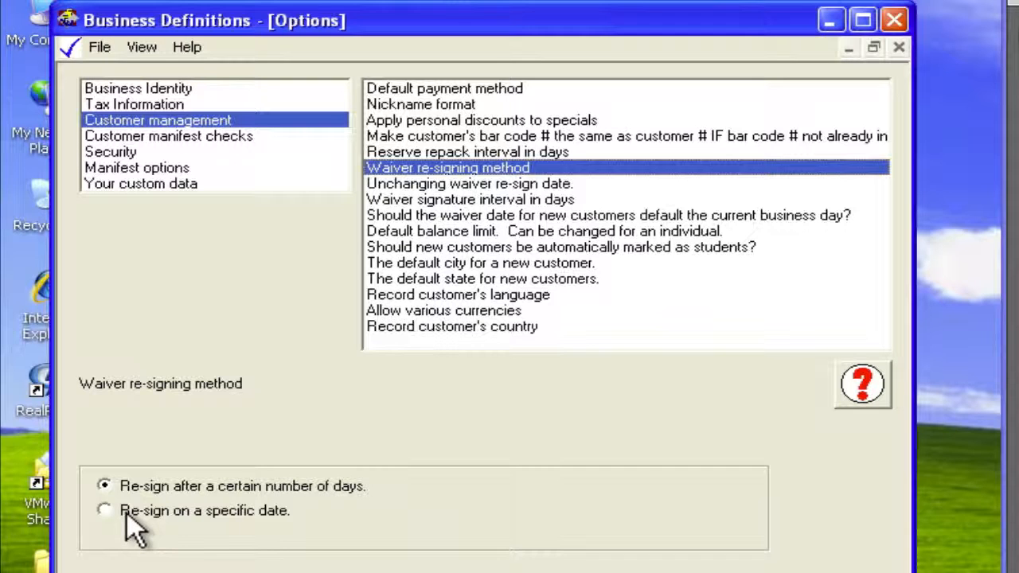
click(107, 512)
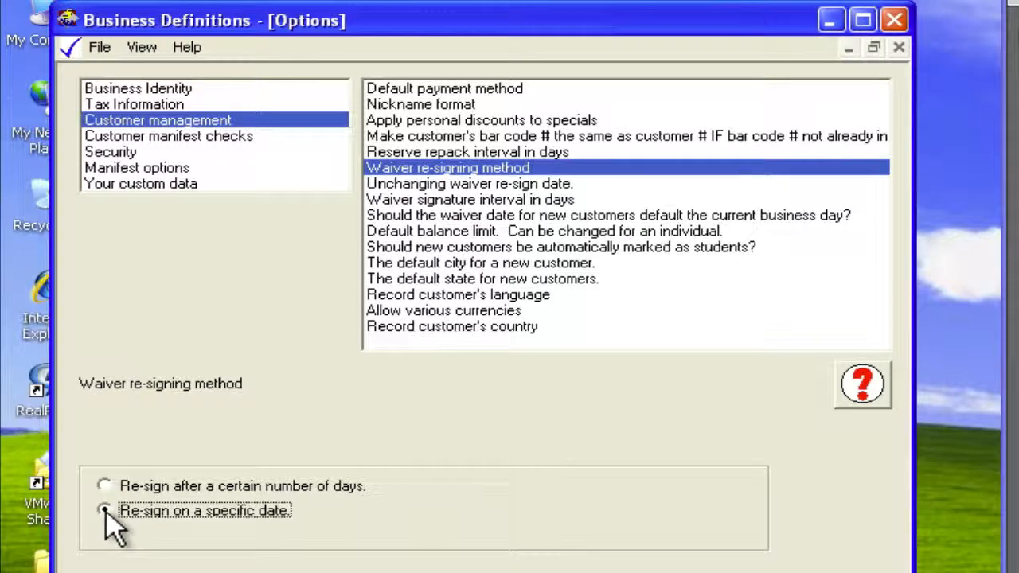
click(104, 486)
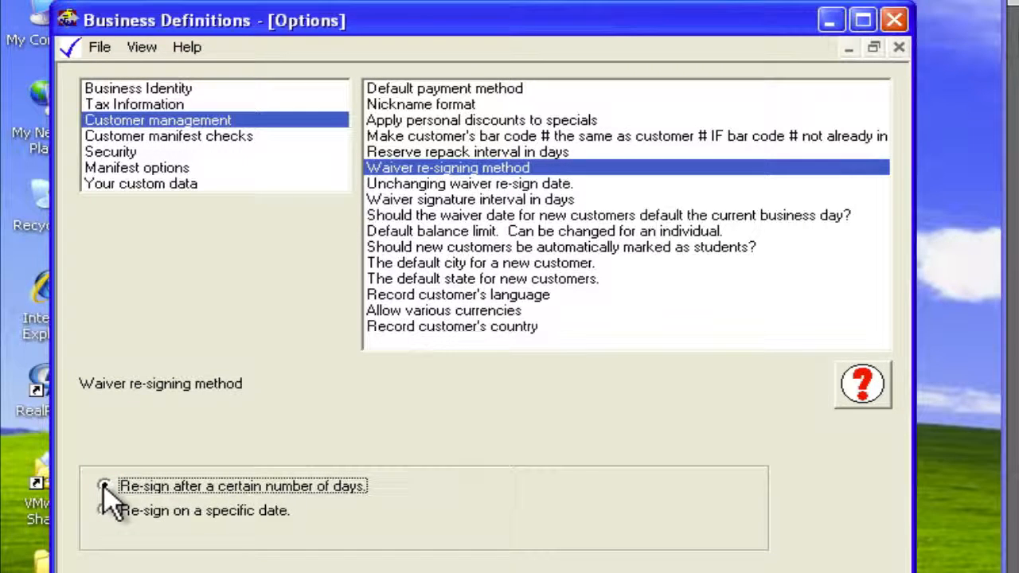
- Review the unchanging waiver re-sign date, waiver signature interval, new customers' waiver date, default balance limit, and automatic student marking options
click(481, 184)
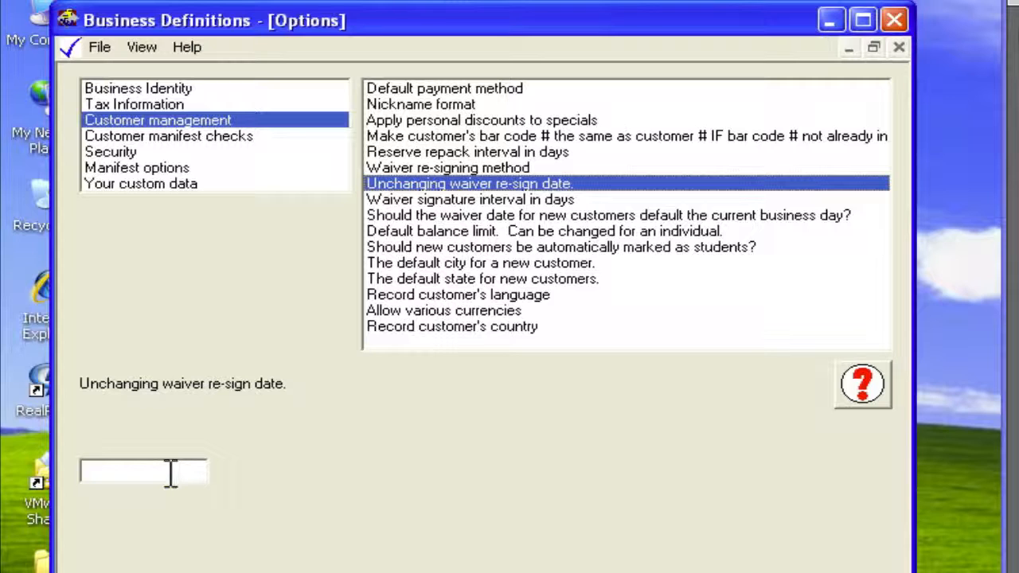
click(526, 201)
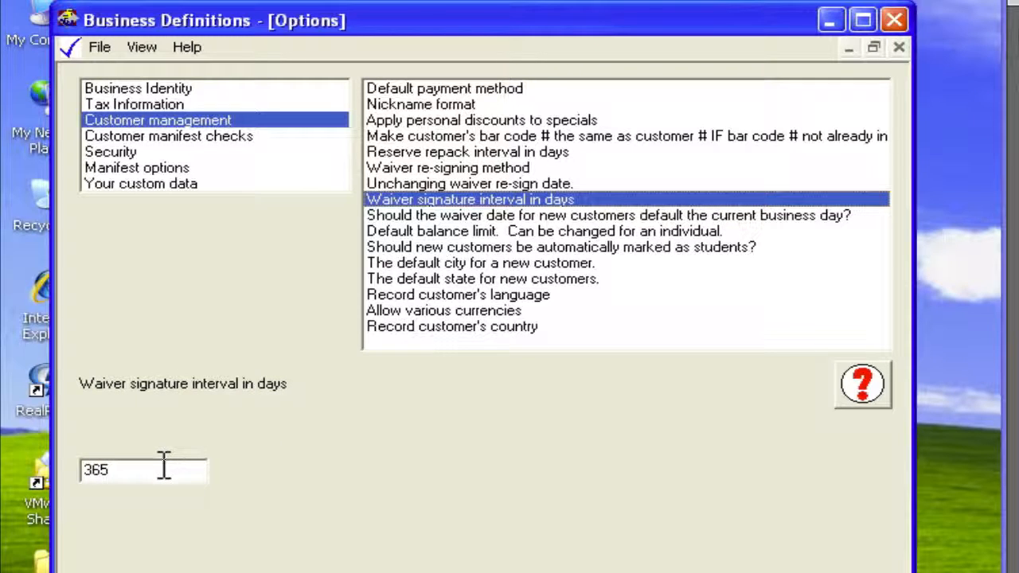
click(441, 215)
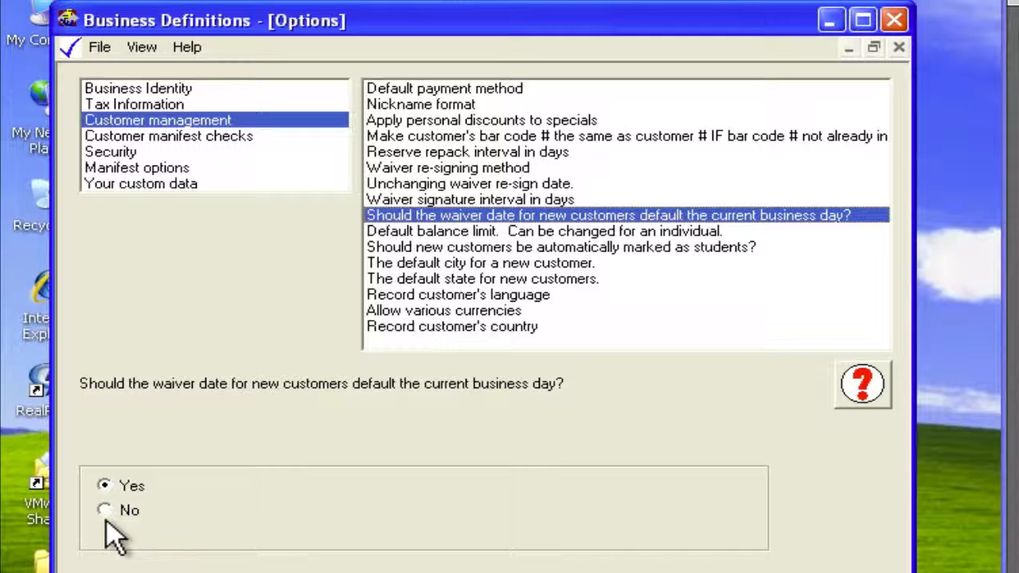
click(507, 231)
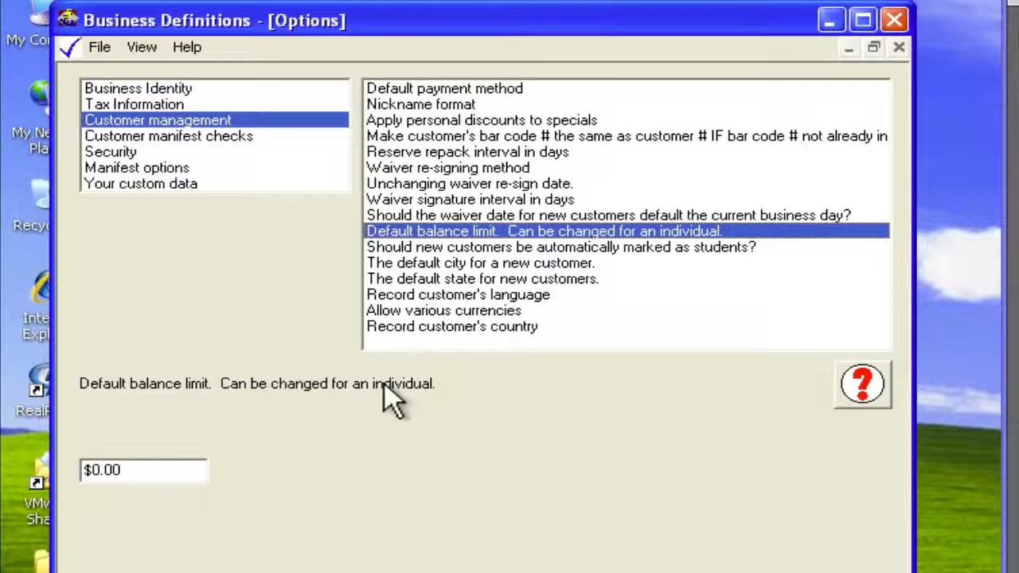
click(493, 247)
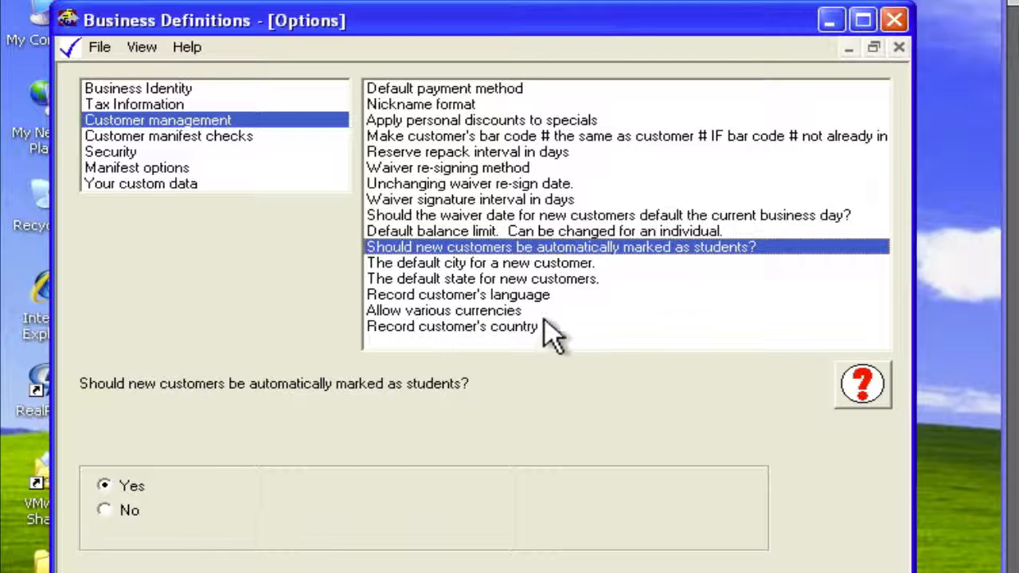
- Set the default city for new customers to Chicago and their default state to IL
click(542, 264)
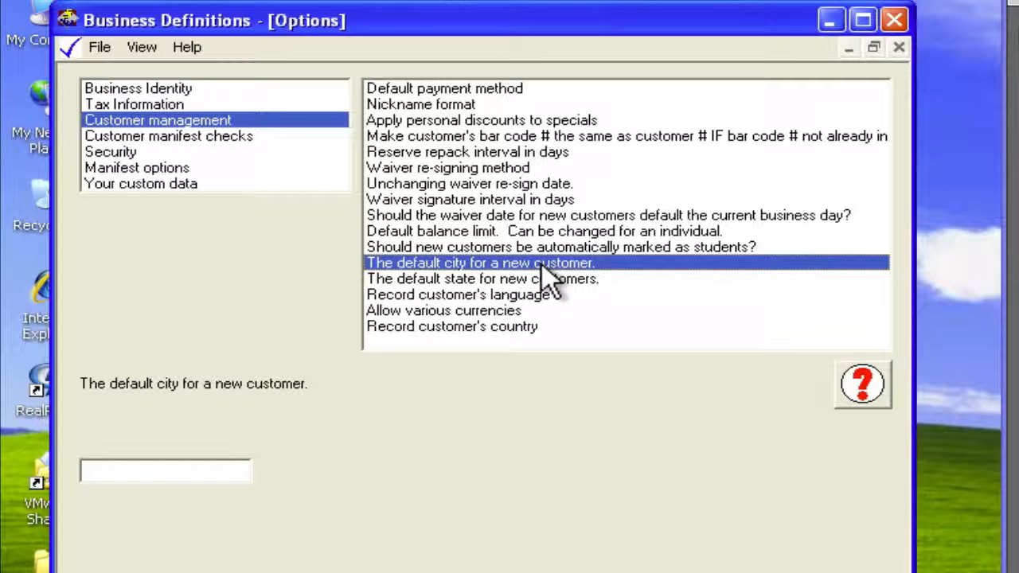
click(201, 472)
text(Chicago)
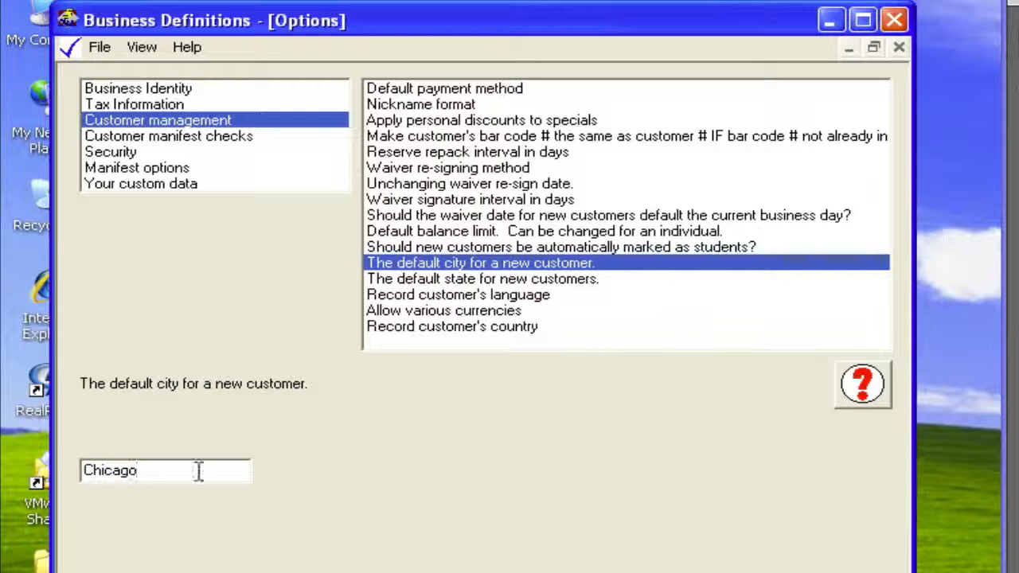
click(527, 247)
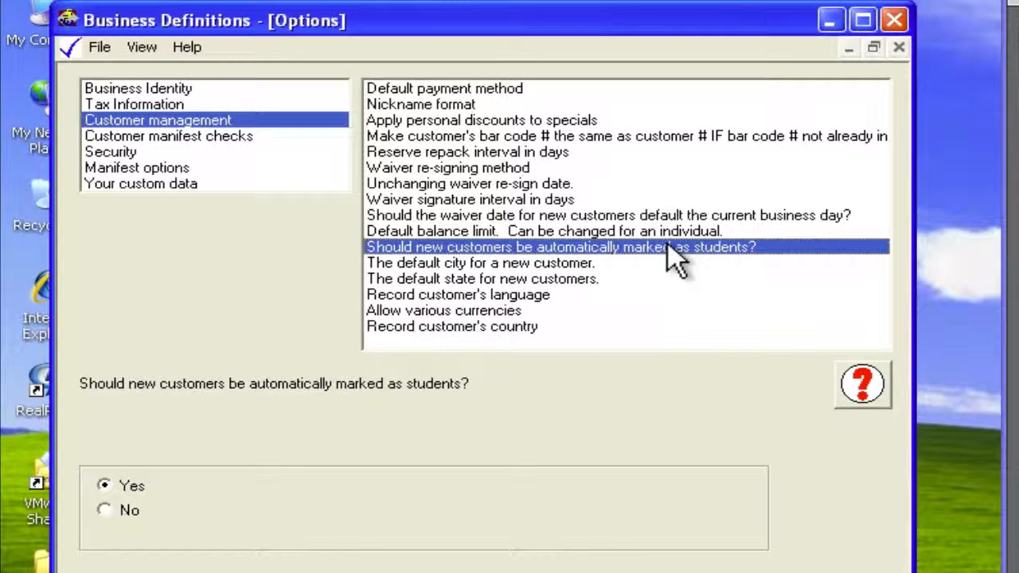
click(579, 278)
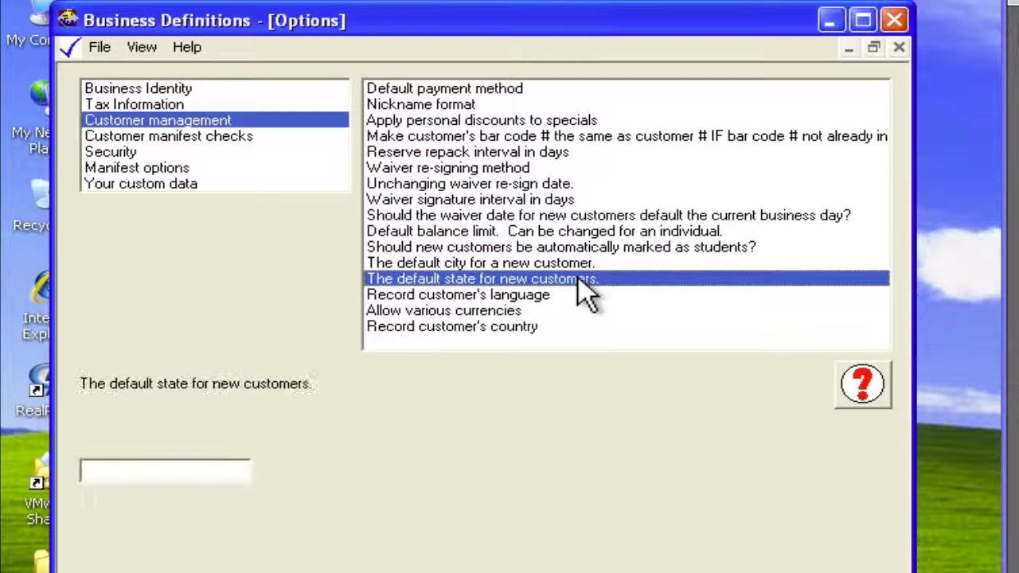
click(119, 473)
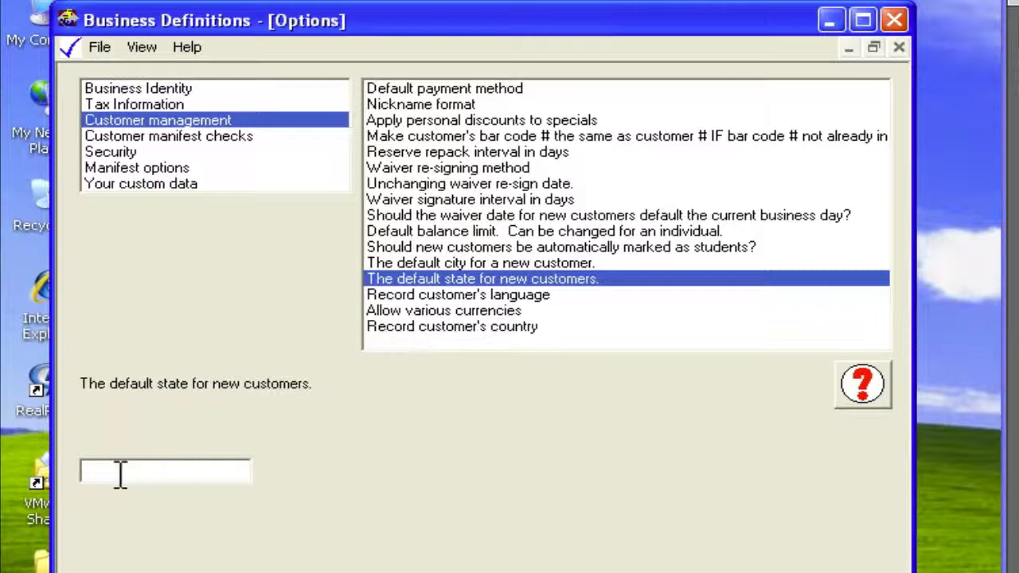
text(IL)
- Check the customer language option, and set both Allow various currencies and Record customer's country to No
click(451, 296)
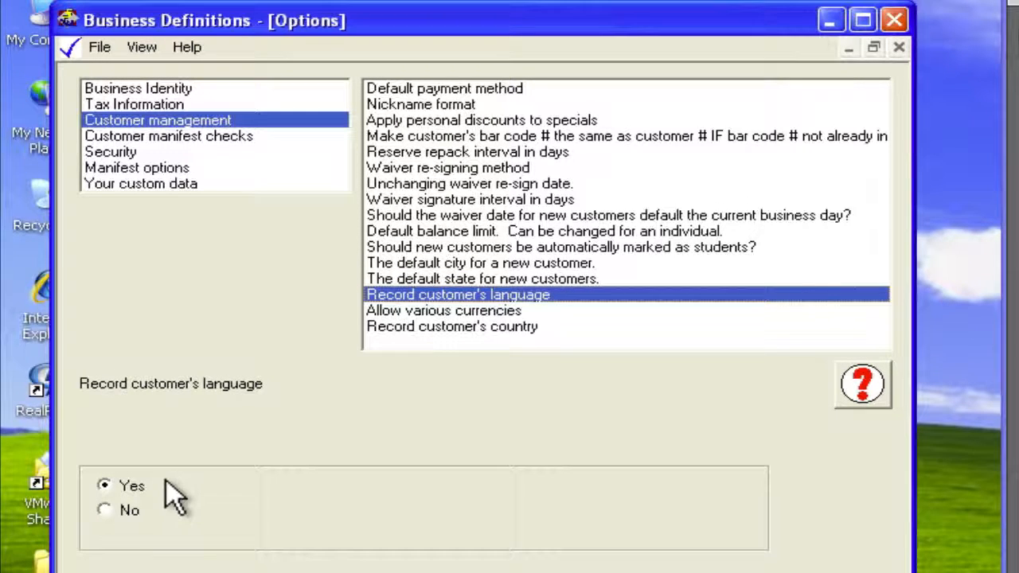
click(455, 312)
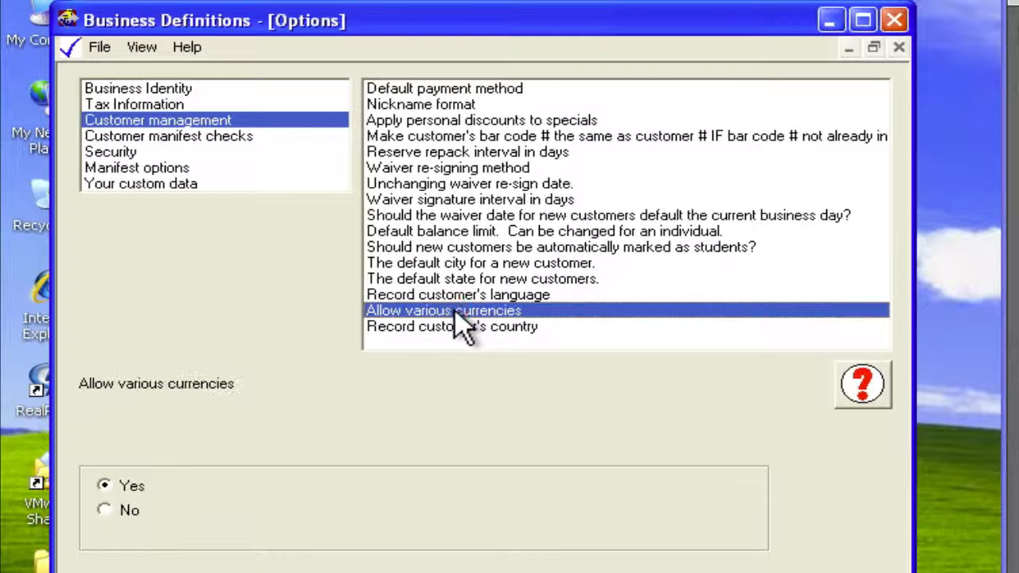
click(108, 510)
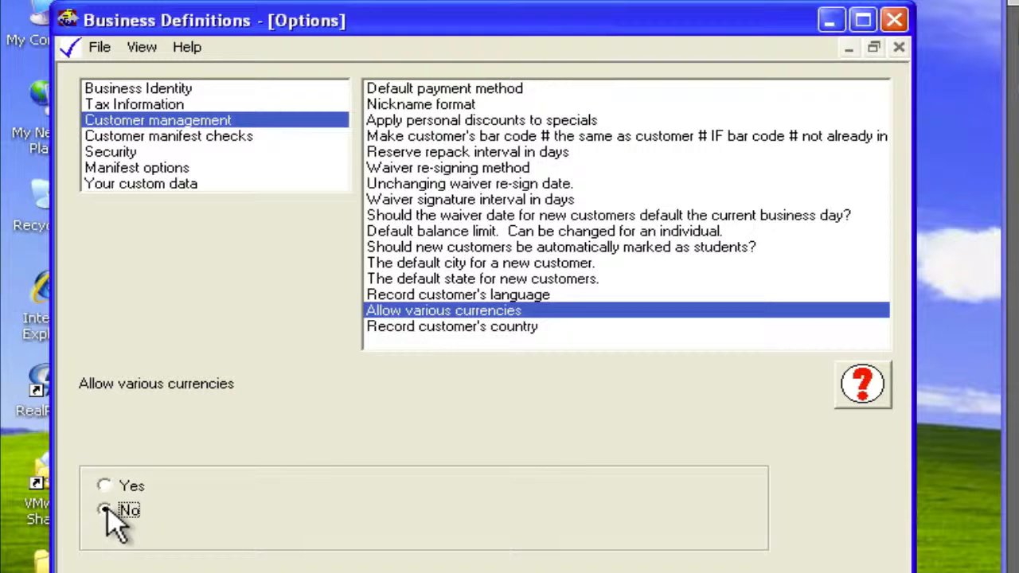
click(463, 328)
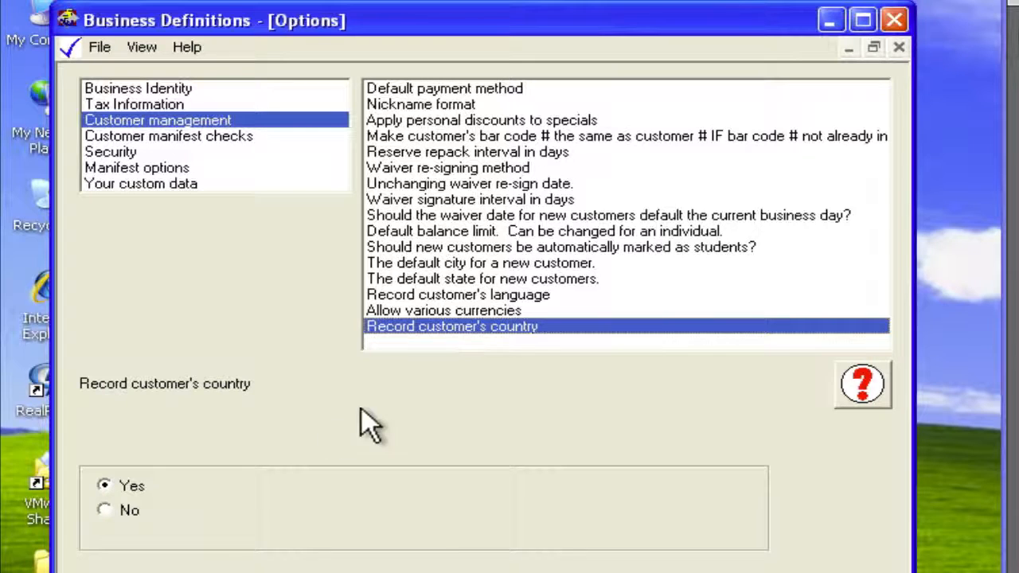
click(104, 510)
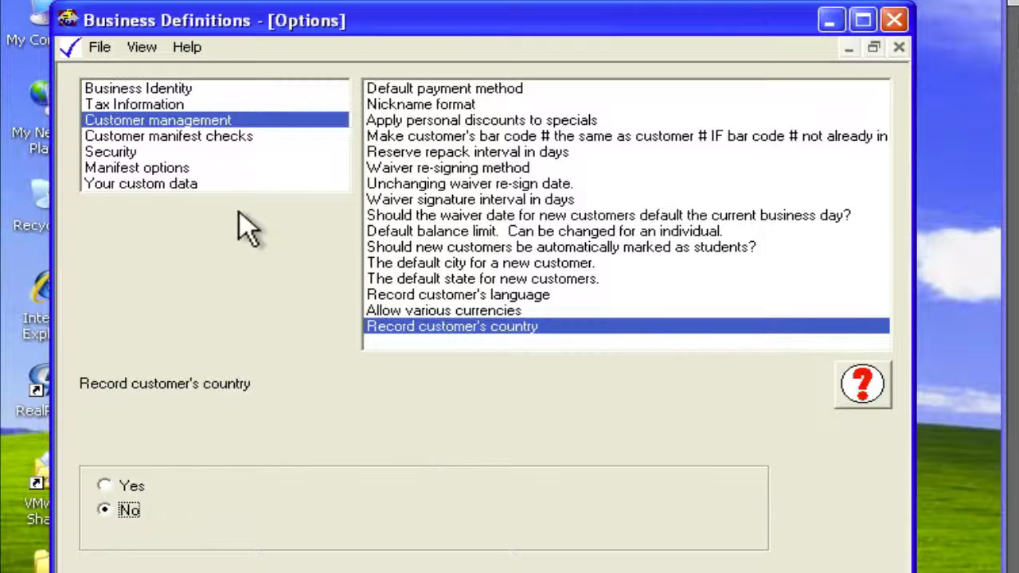
- Review the Customer manifest checks for reserve packed, waiver signed, balance limit, parachute association membership expiration, and skill currency
click(197, 136)
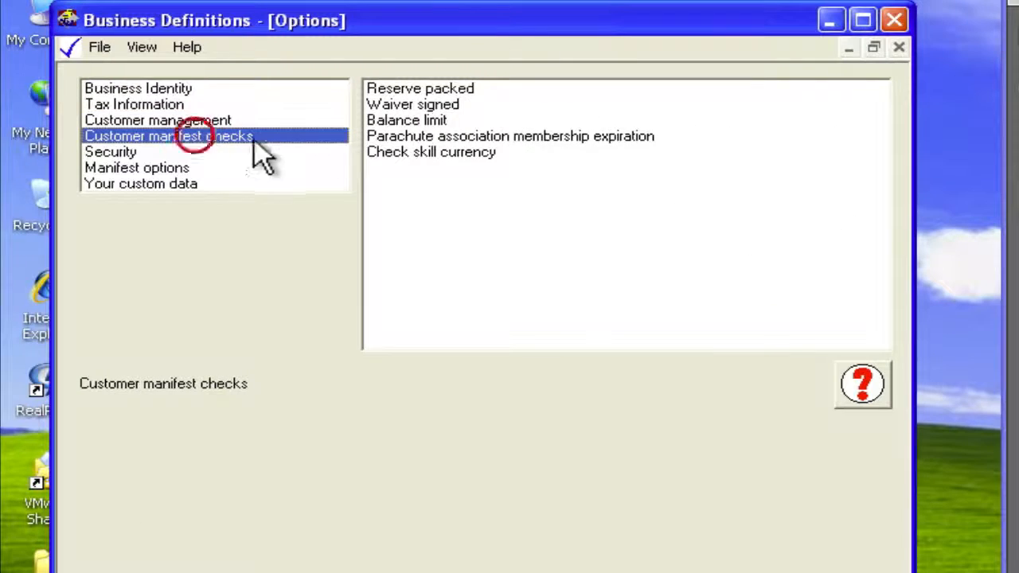
click(446, 89)
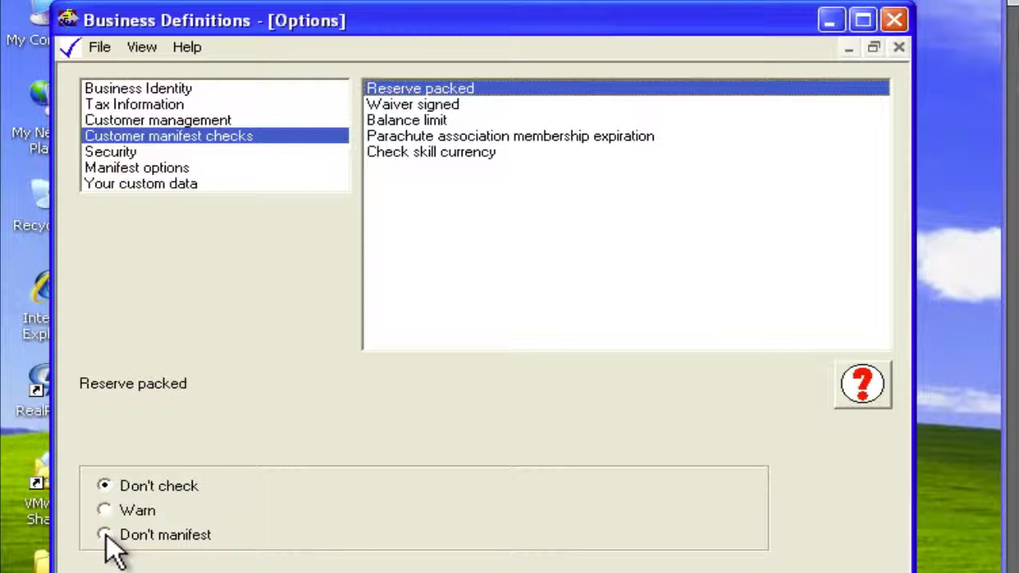
click(455, 108)
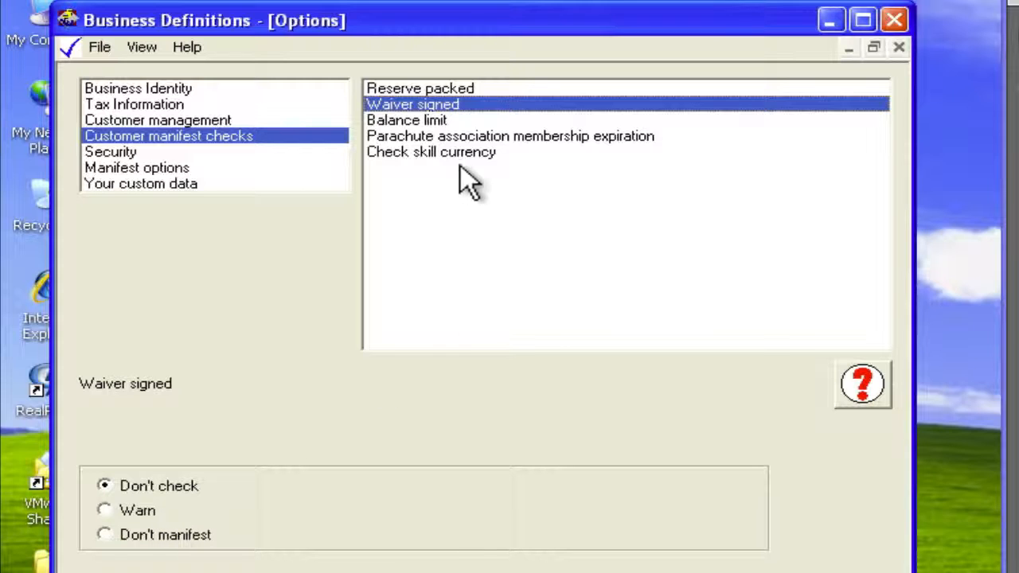
click(432, 121)
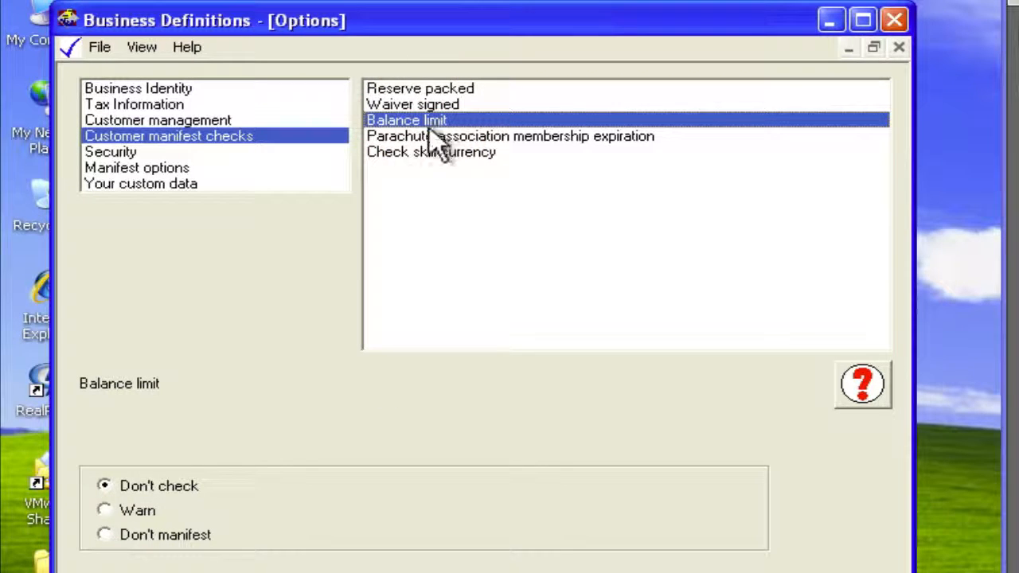
click(481, 137)
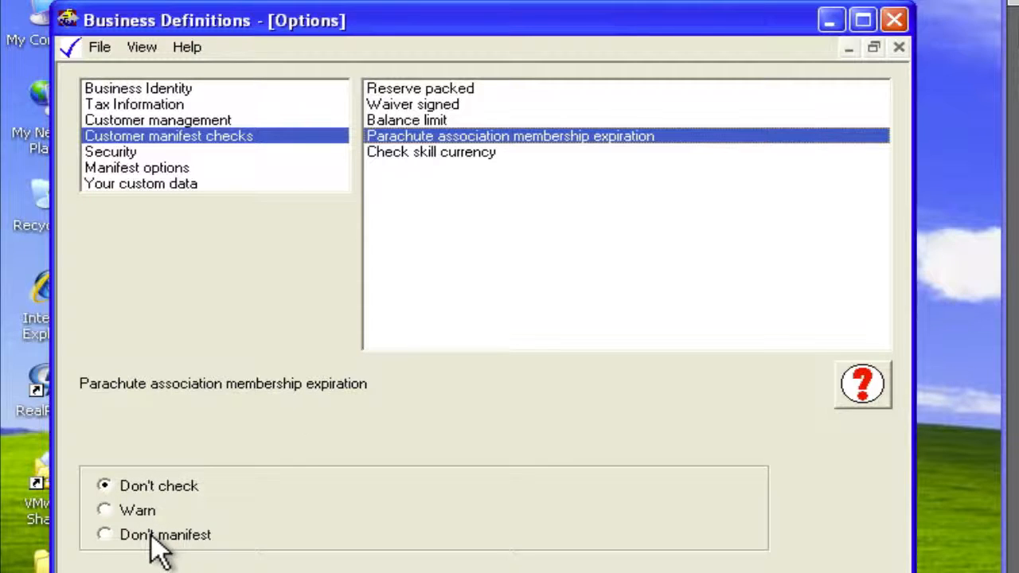
click(437, 154)
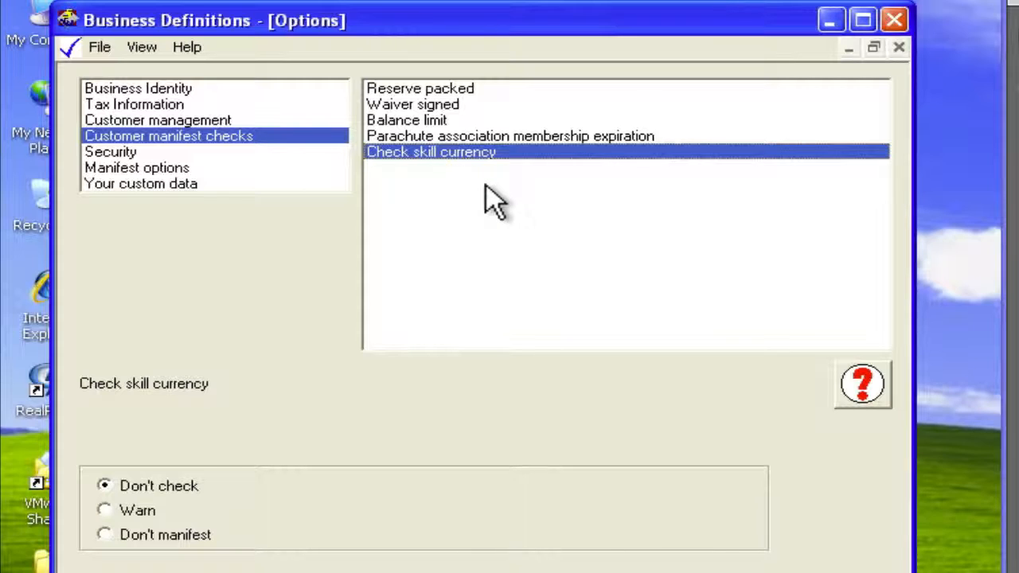
- Check the Use security option in the Security category, and set Log activity to file to Yes
click(141, 155)
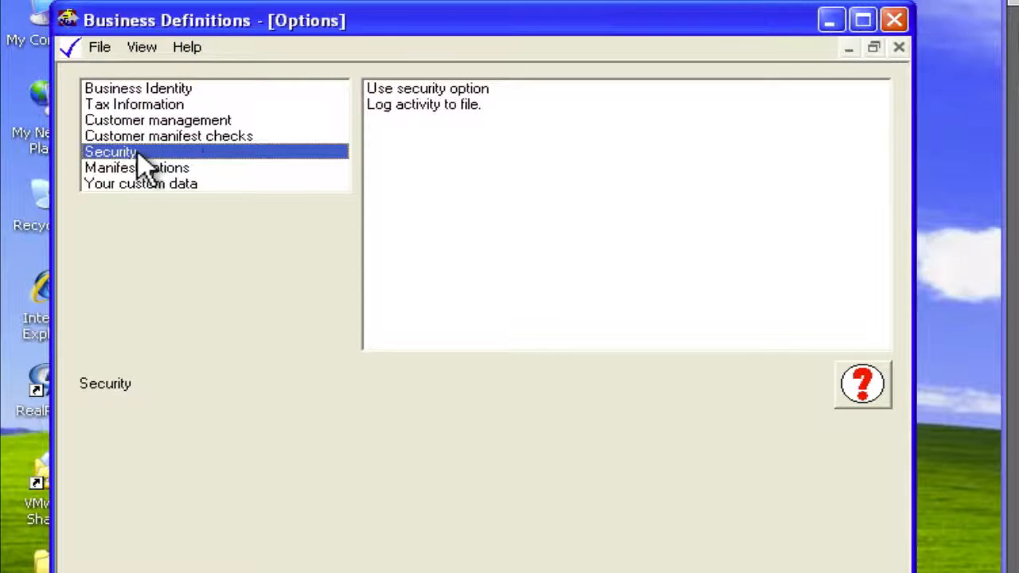
click(488, 92)
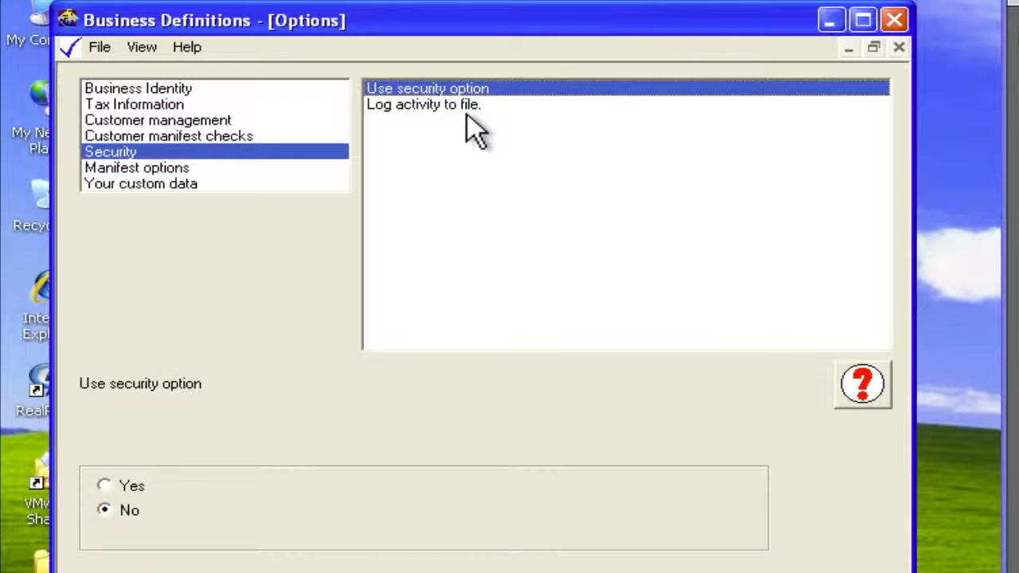
click(466, 109)
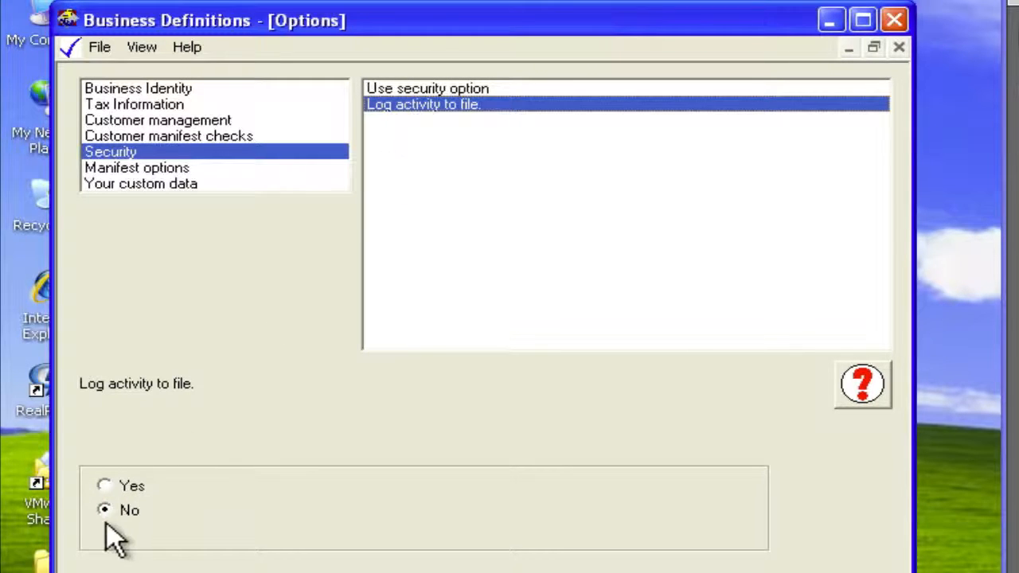
click(107, 486)
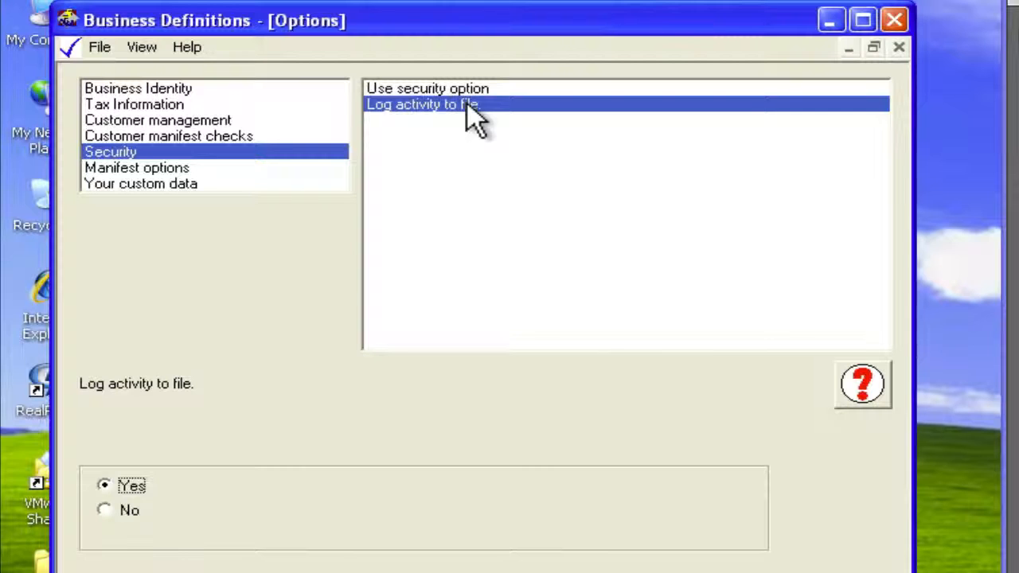
- Review how manifests and displayed manifest items are sorted in the Manifest options category
click(178, 169)
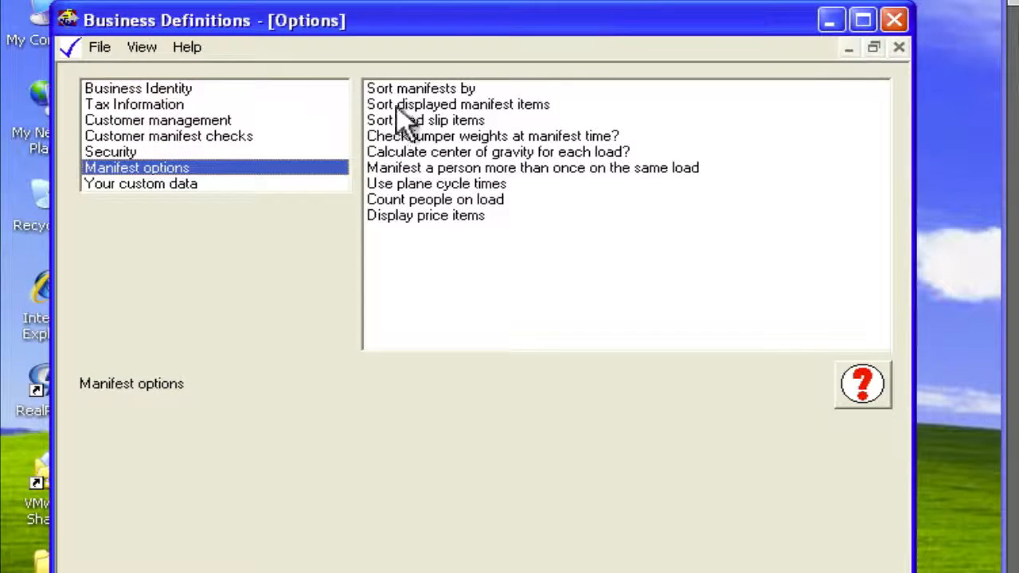
click(418, 90)
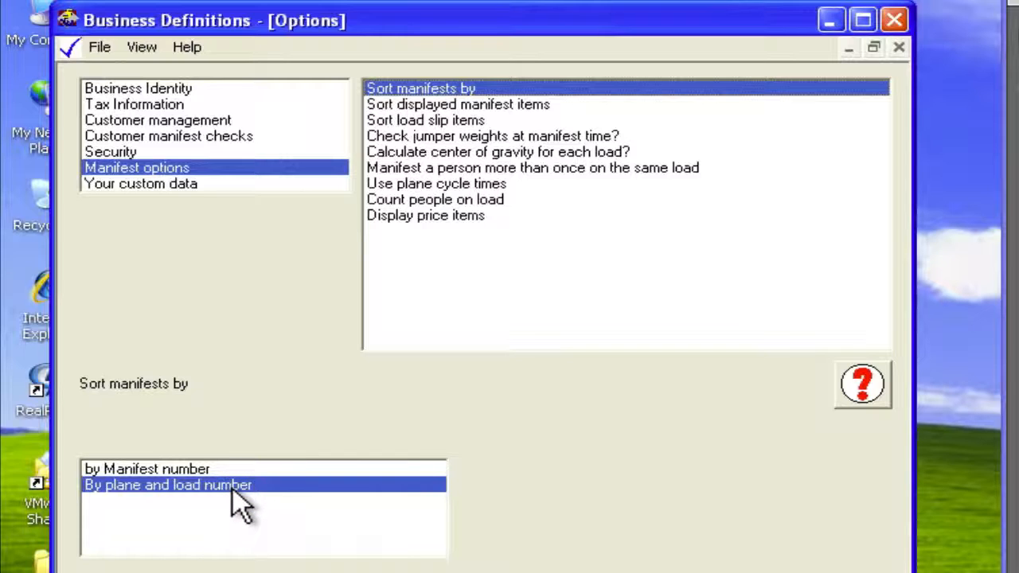
click(460, 105)
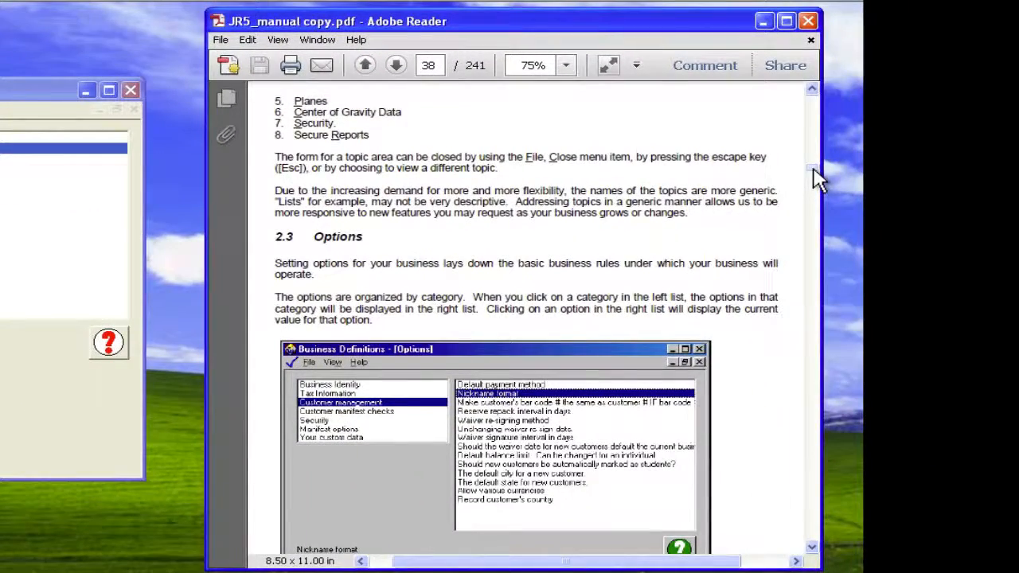
- Check how load slip items are sorted, and consult the Manifest Options section of the manual on sorting
scroll(815, 179, down, 15)
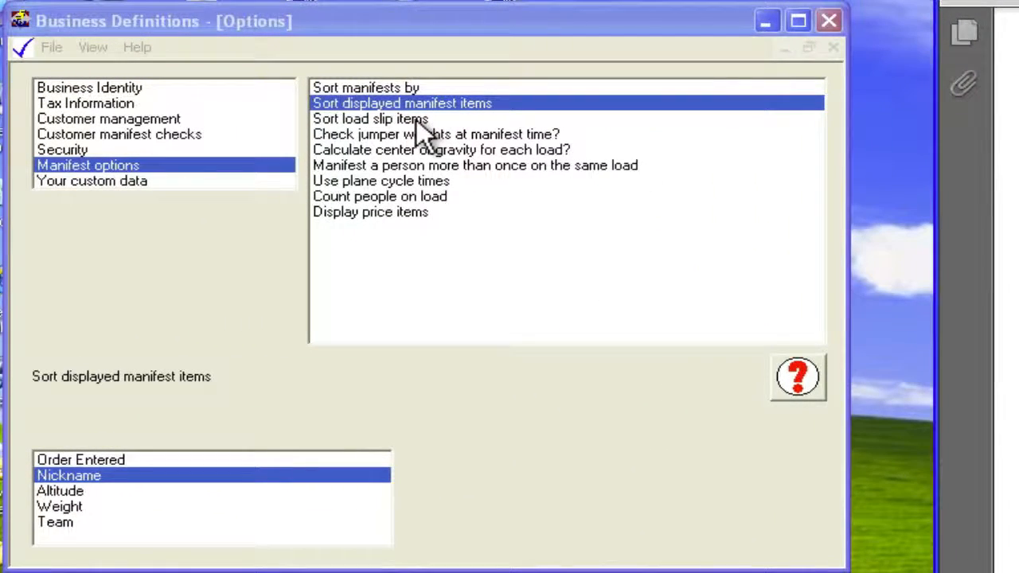
click(416, 119)
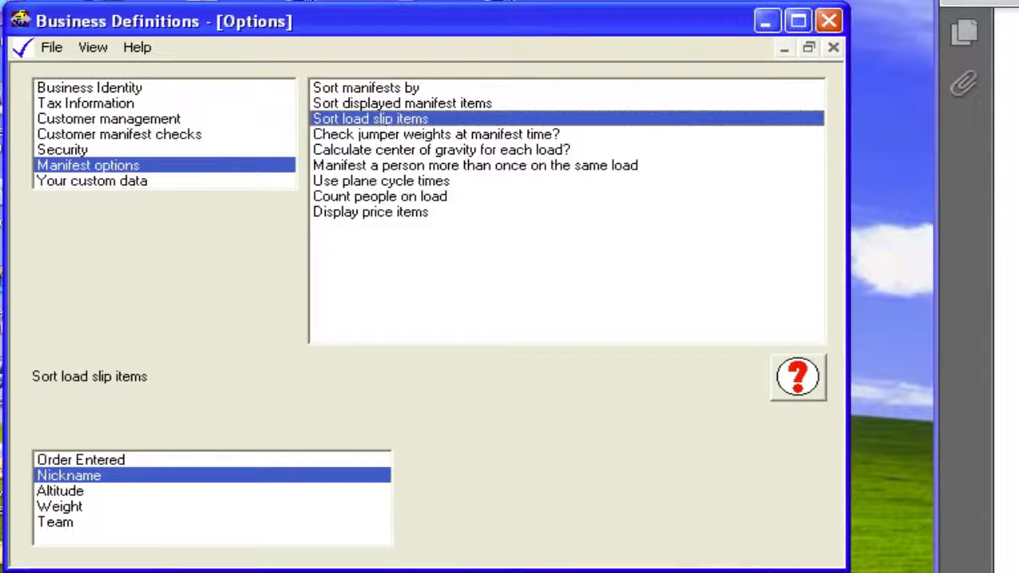
key(alt+Tab)
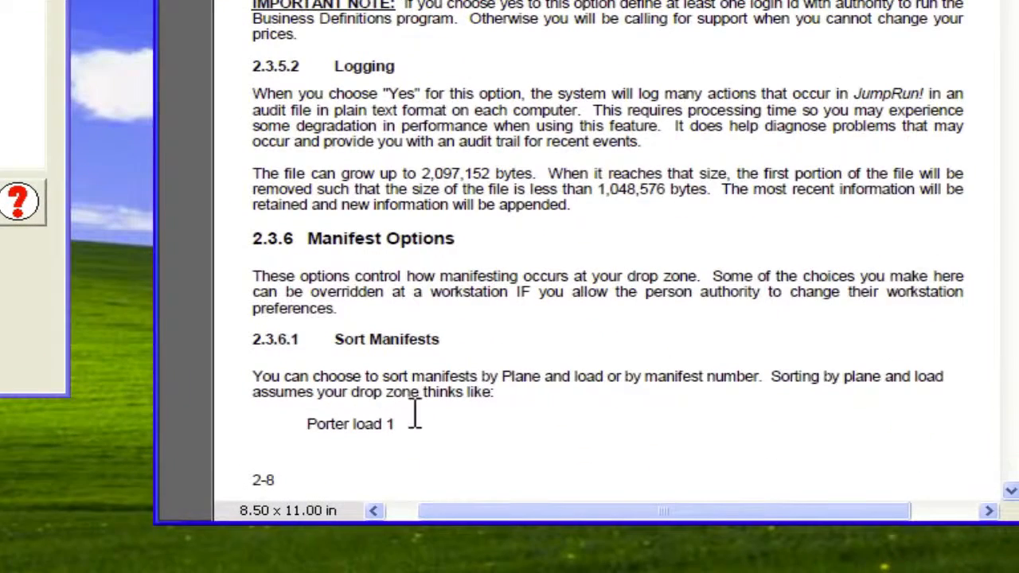
click(1009, 491)
drag(1008, 495, 1008, 495)
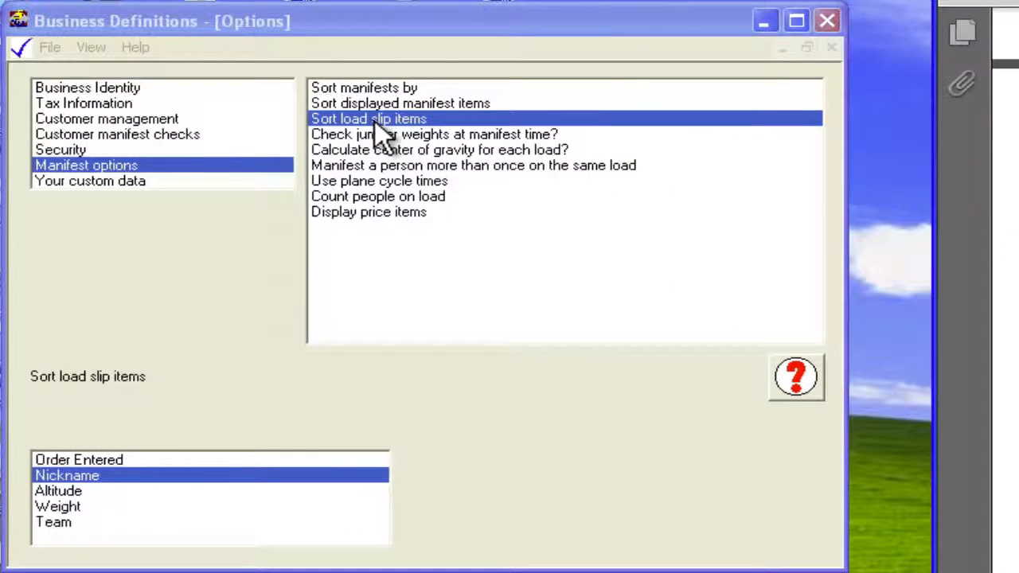
- Review the manifest options for checking jumper weights, calculating each load's center of gravity, and manifesting a person more than once per load
click(457, 136)
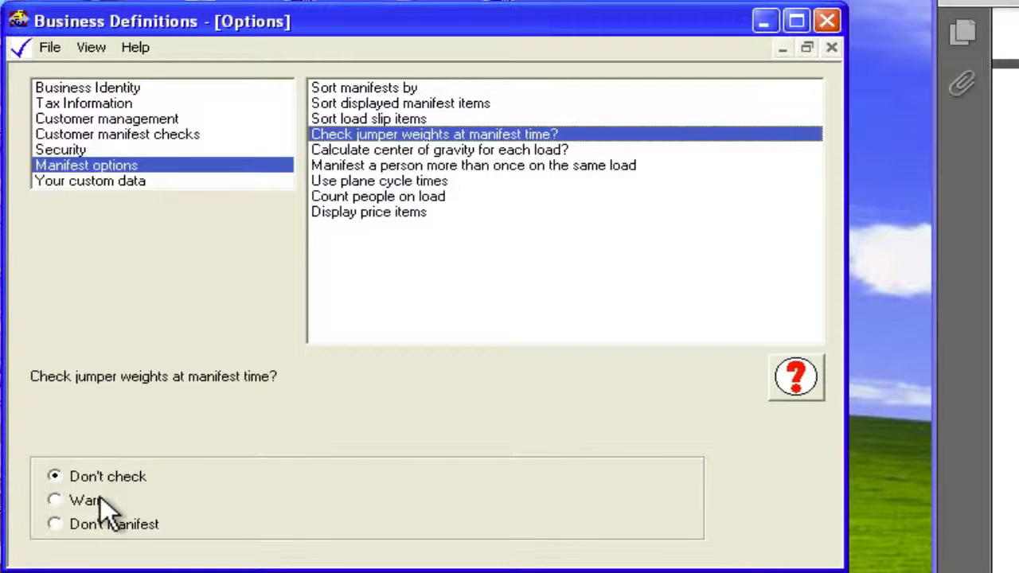
click(435, 152)
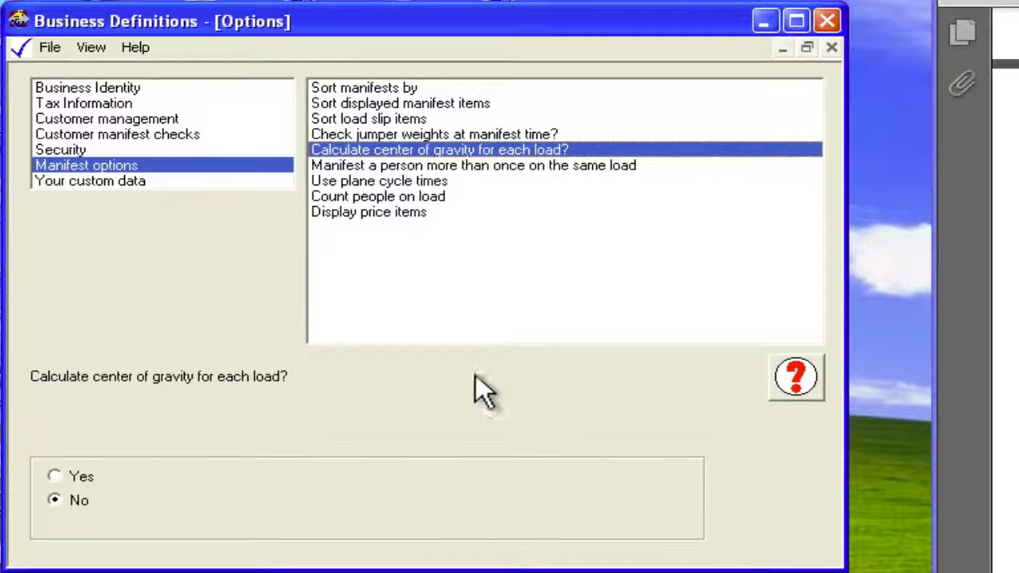
click(531, 167)
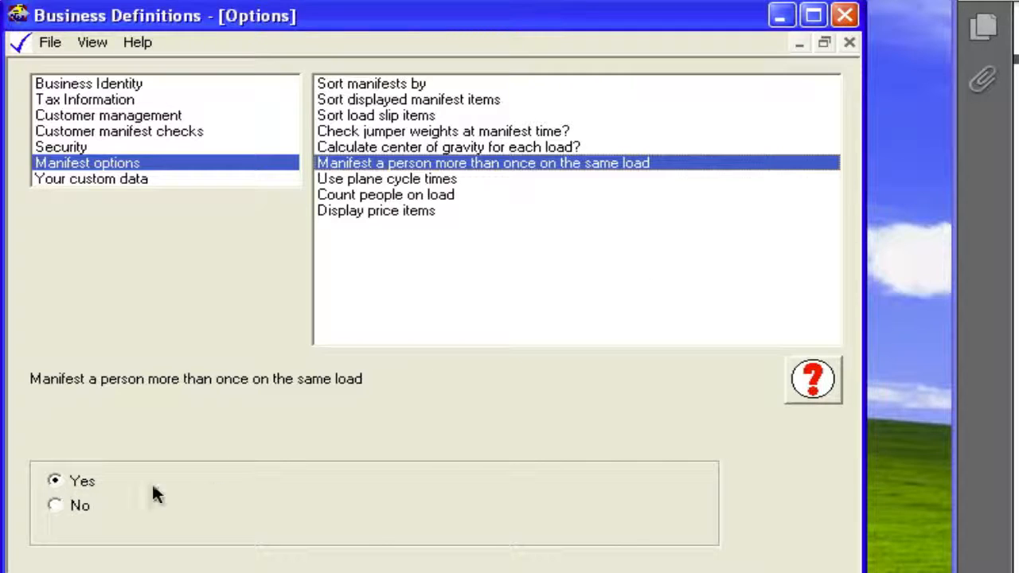
- Review the options for plane cycle times, counting people on load and displaying price items, and look through the manual
click(438, 183)
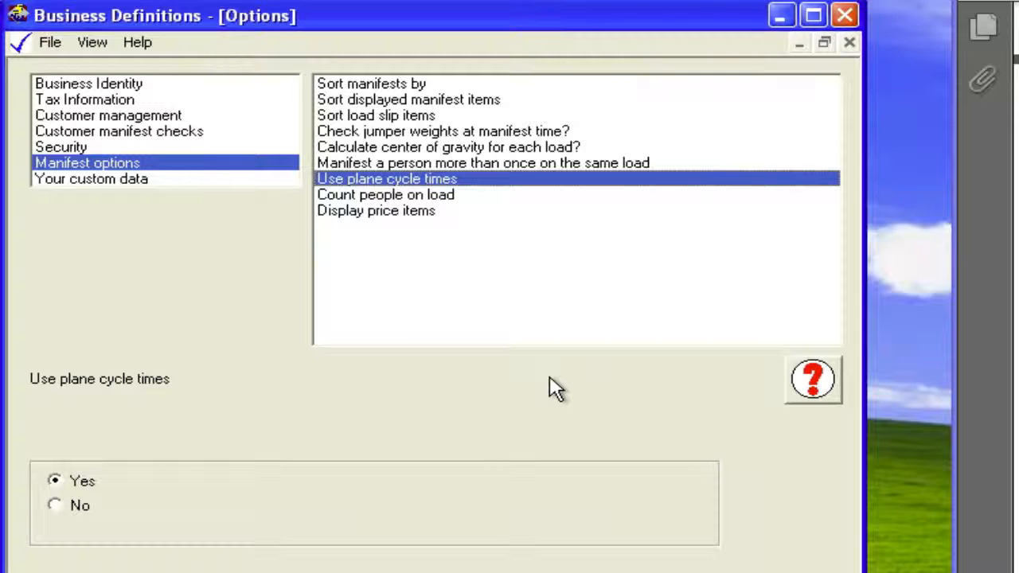
click(428, 197)
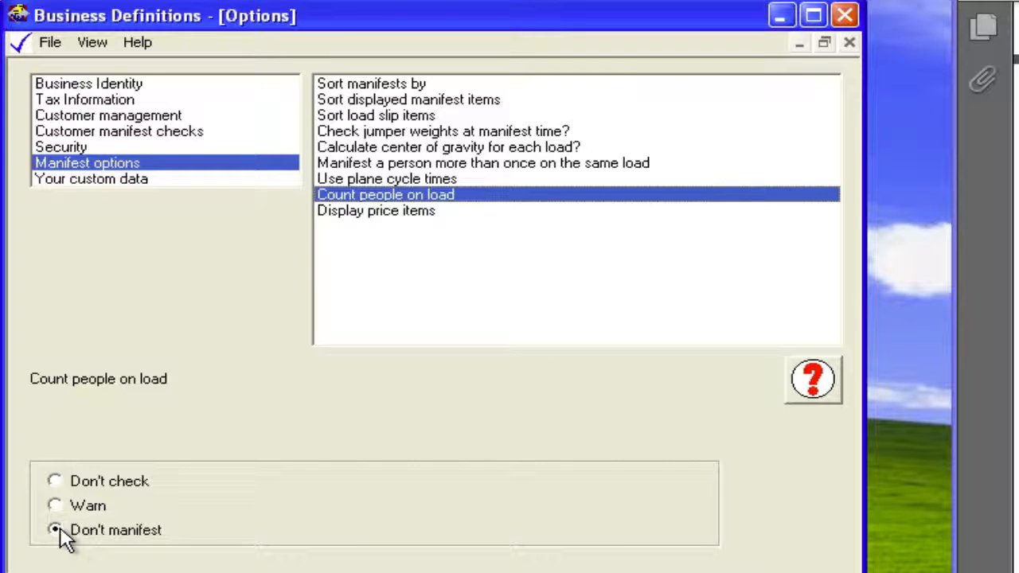
click(423, 213)
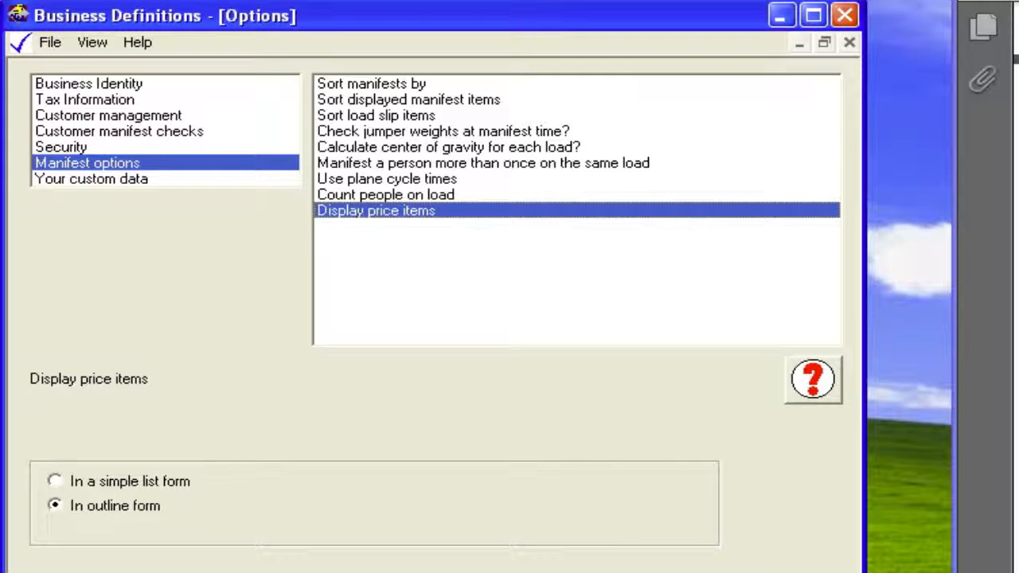
click(1015, 408)
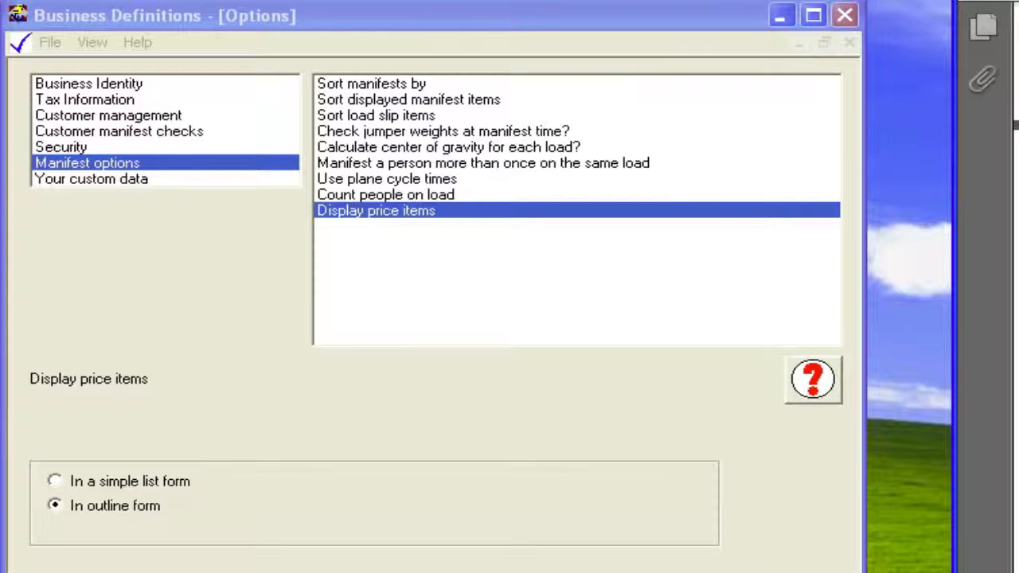
scroll(1016, 287, down, 5)
scroll(1016, 286, up, 2)
scroll(1016, 286, up, 3)
- Review the parachuting association acronym and the labels for customer text areas one, two and four in Your custom data
click(149, 179)
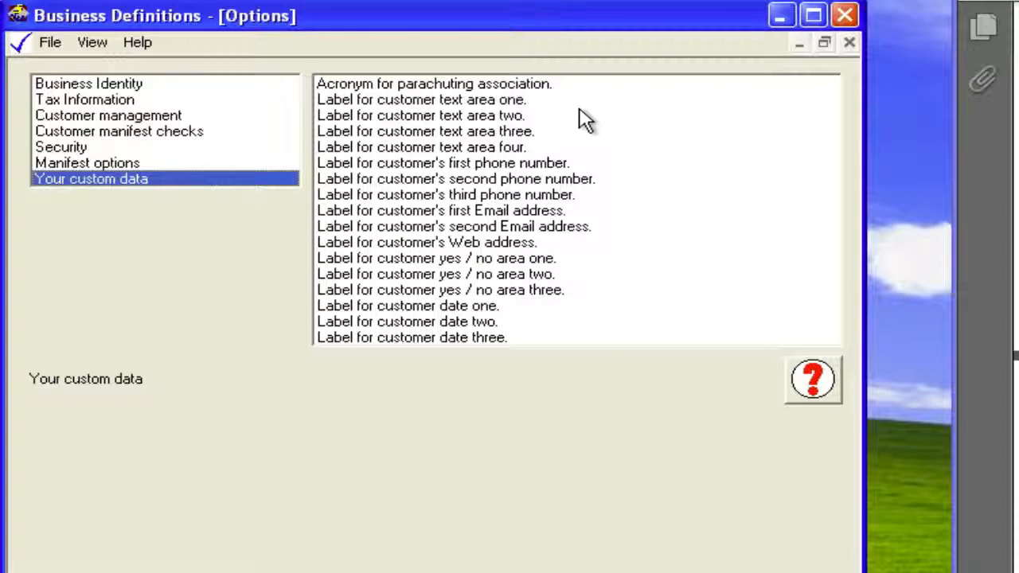
click(500, 87)
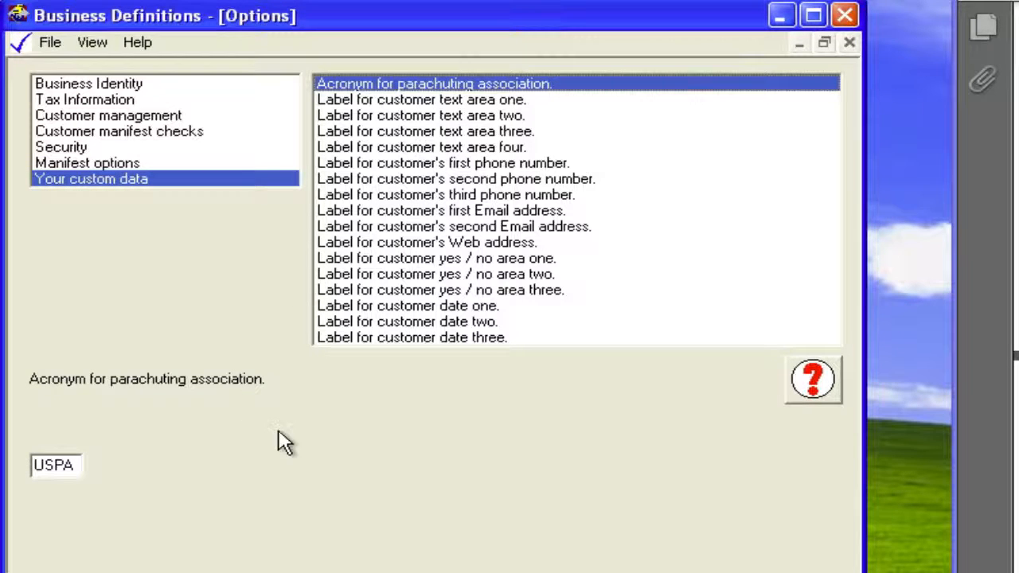
click(510, 101)
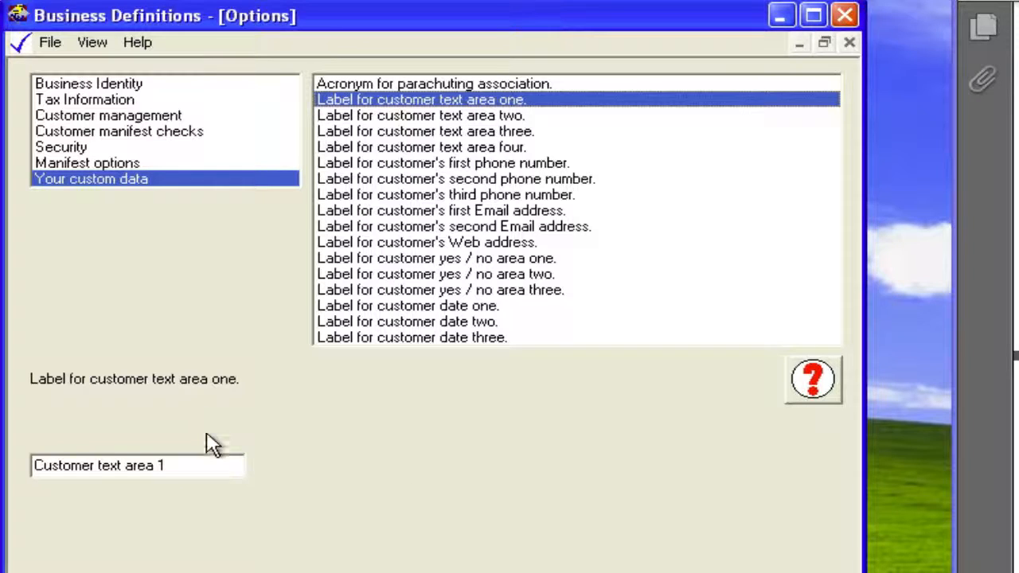
click(421, 118)
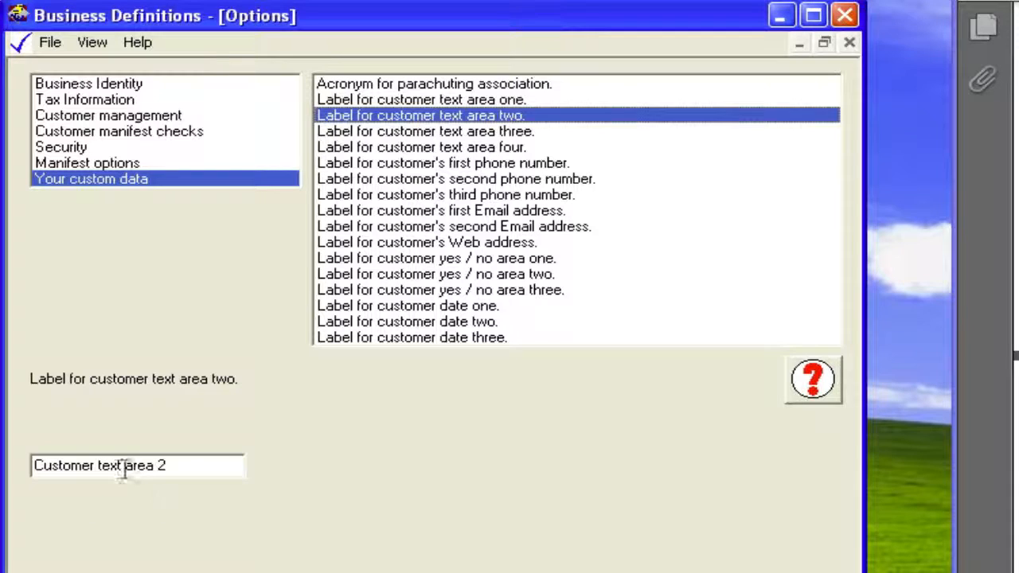
click(497, 148)
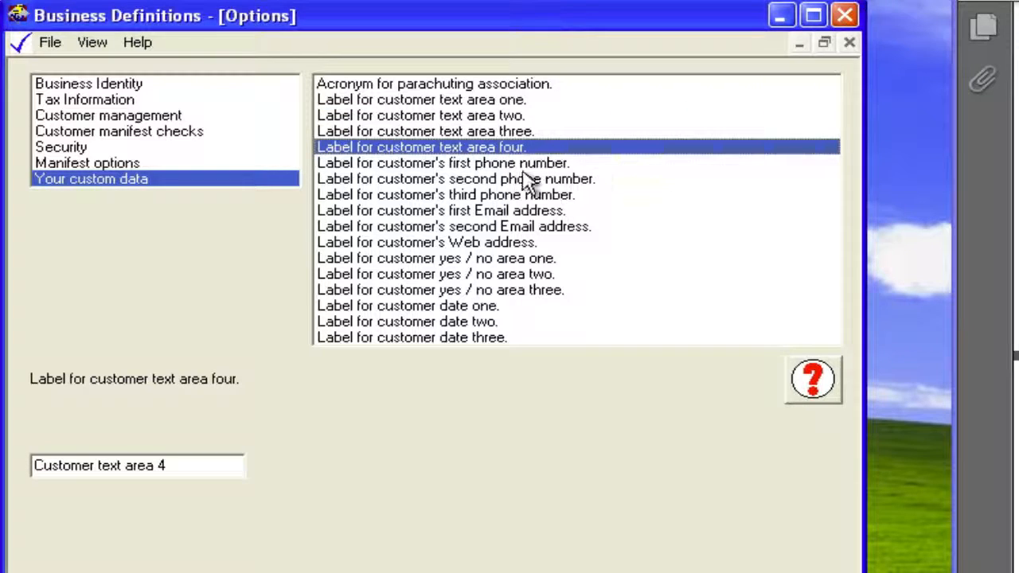
- Review the custom labels for the customer's three phone numbers, two Email addresses and Web address
click(524, 165)
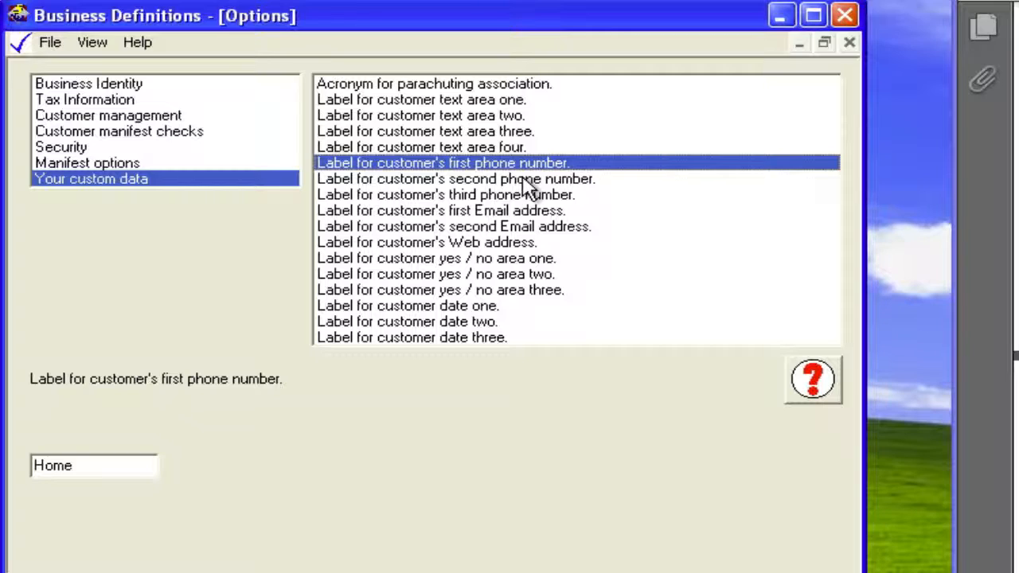
click(528, 180)
click(525, 199)
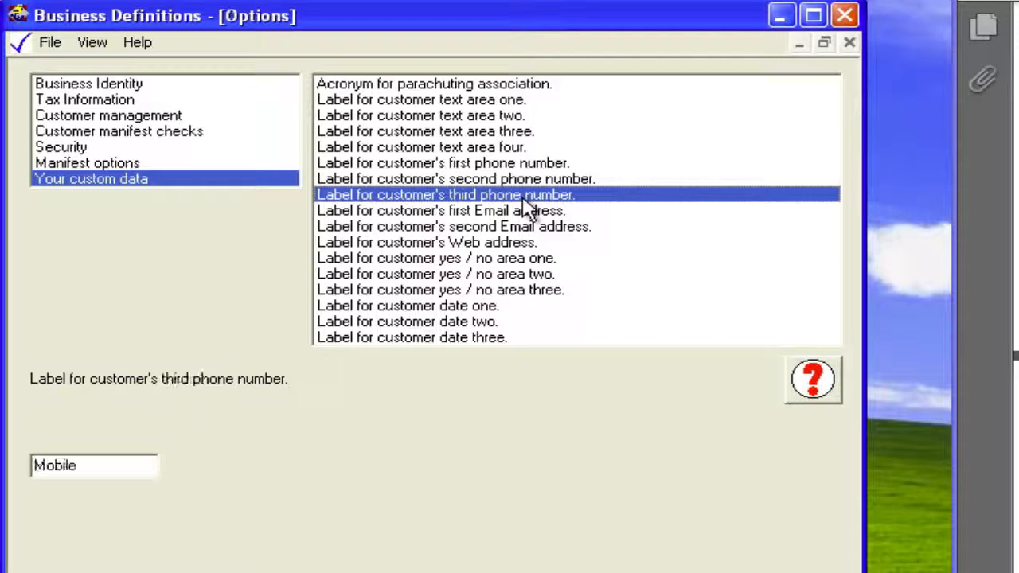
click(527, 212)
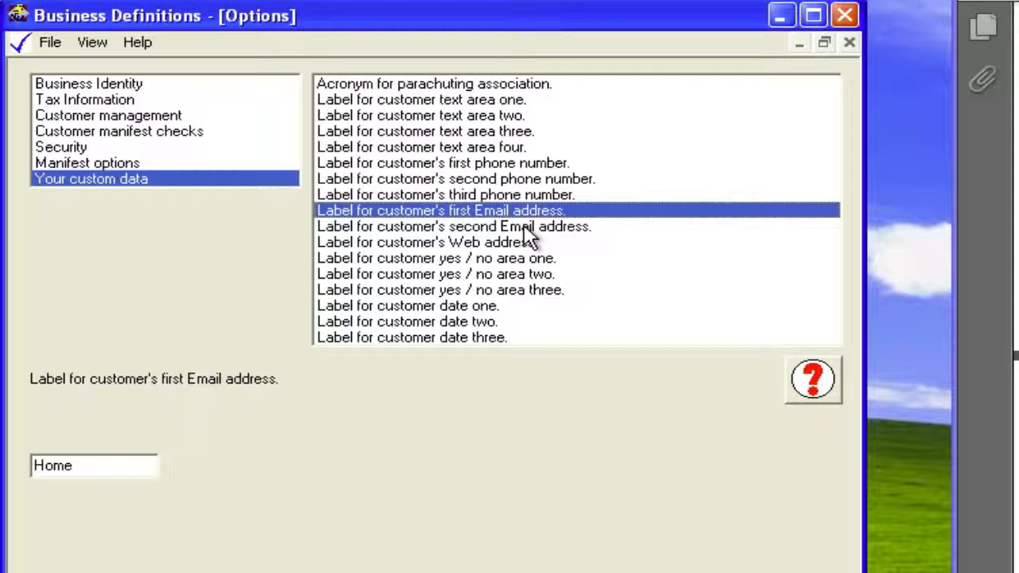
click(524, 227)
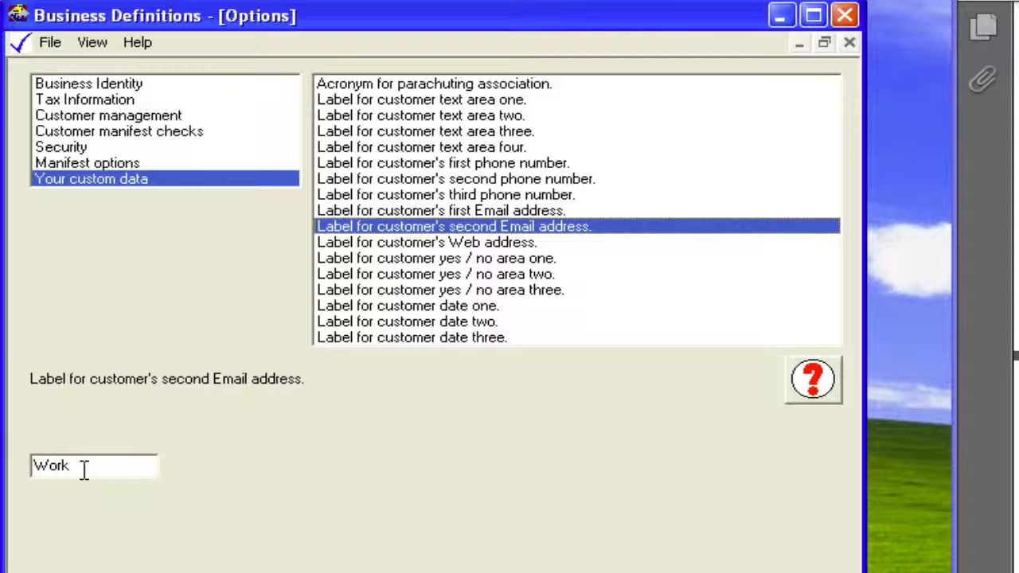
click(496, 245)
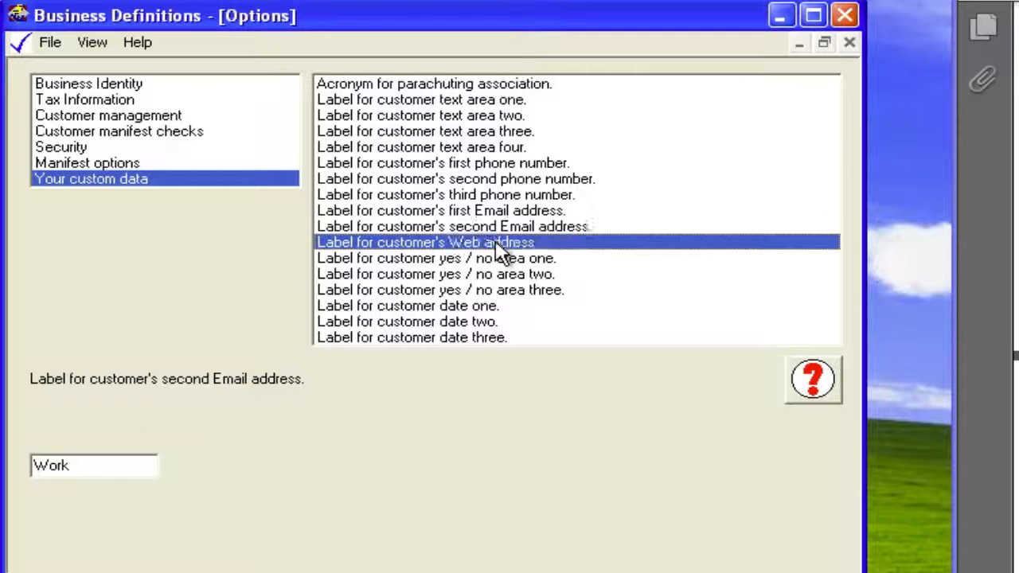
- Review the labels for customer yes / no area one and customer dates one to three, checking the manual
click(551, 261)
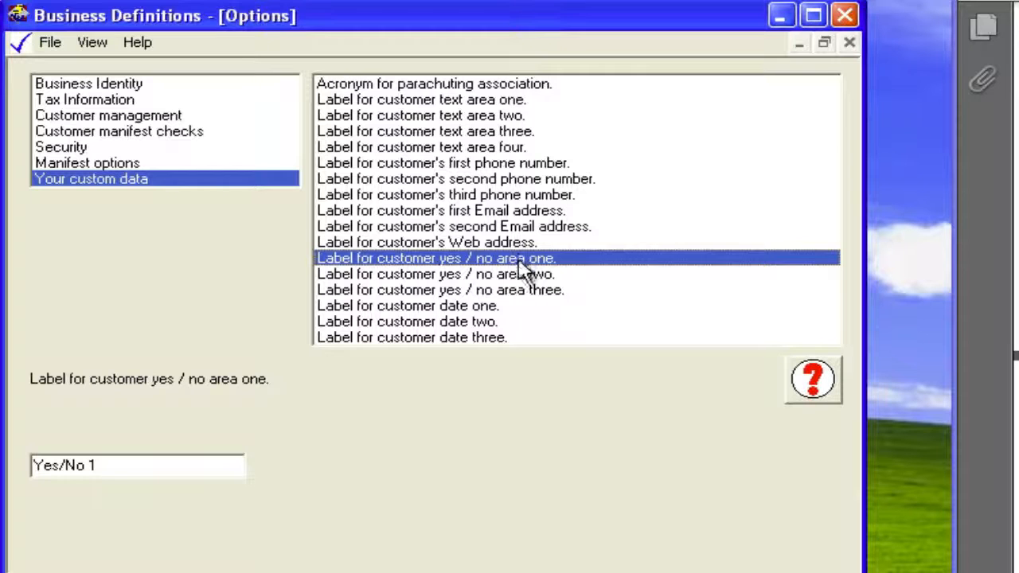
click(489, 312)
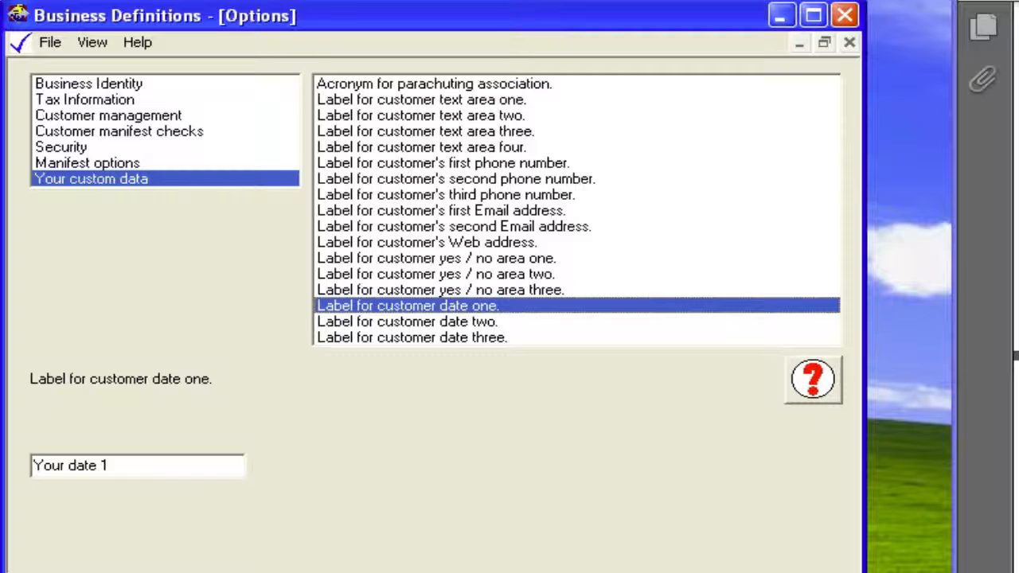
click(1015, 128)
scroll(1015, 128, down, 3)
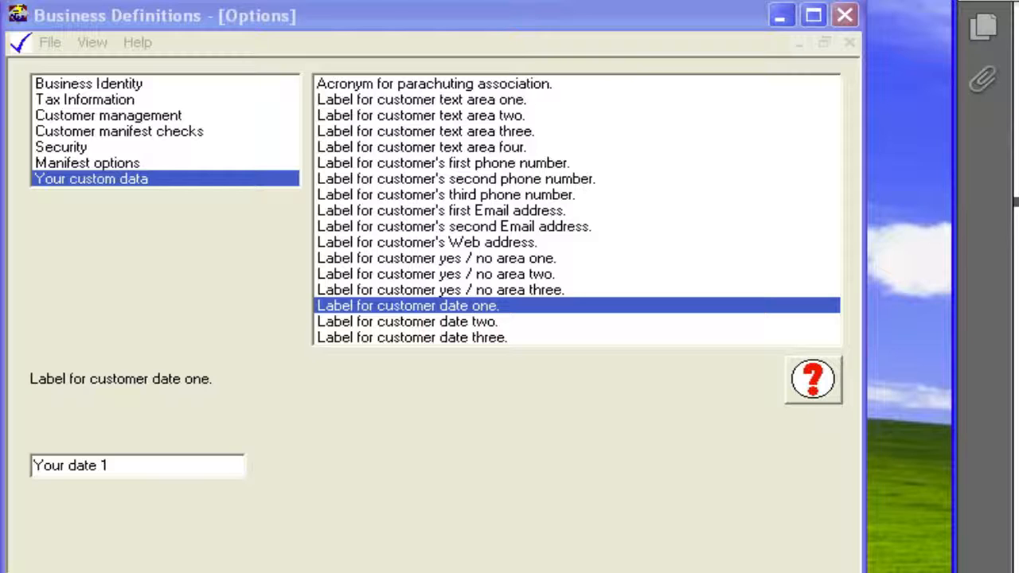
click(496, 322)
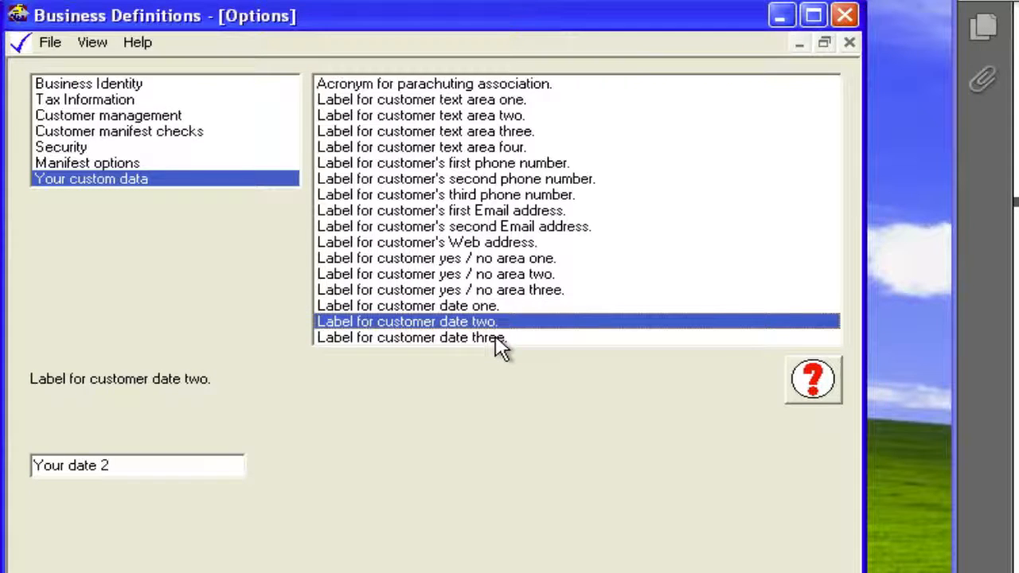
click(496, 337)
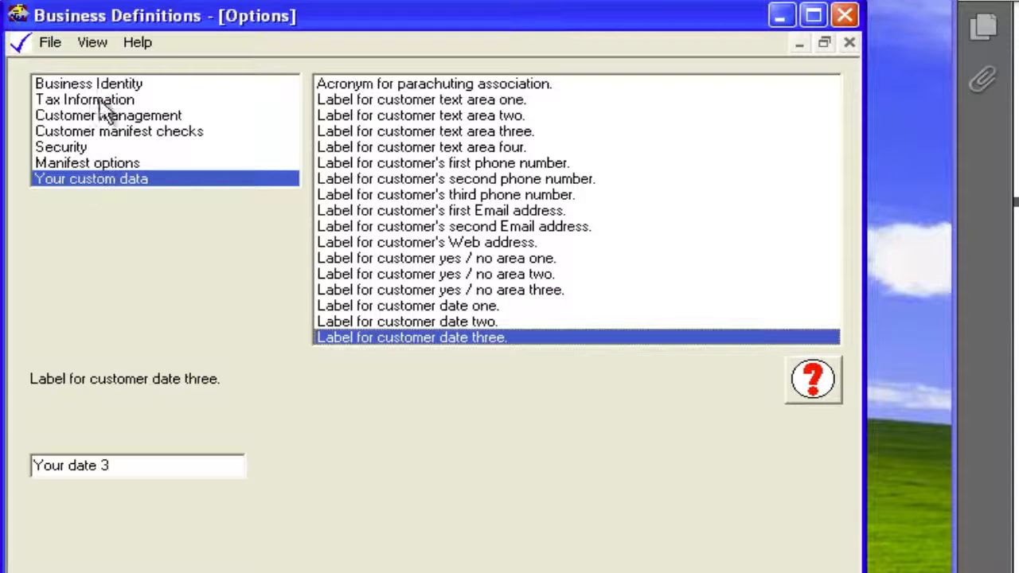
- Switch from the business options to the Lists topic
click(94, 41)
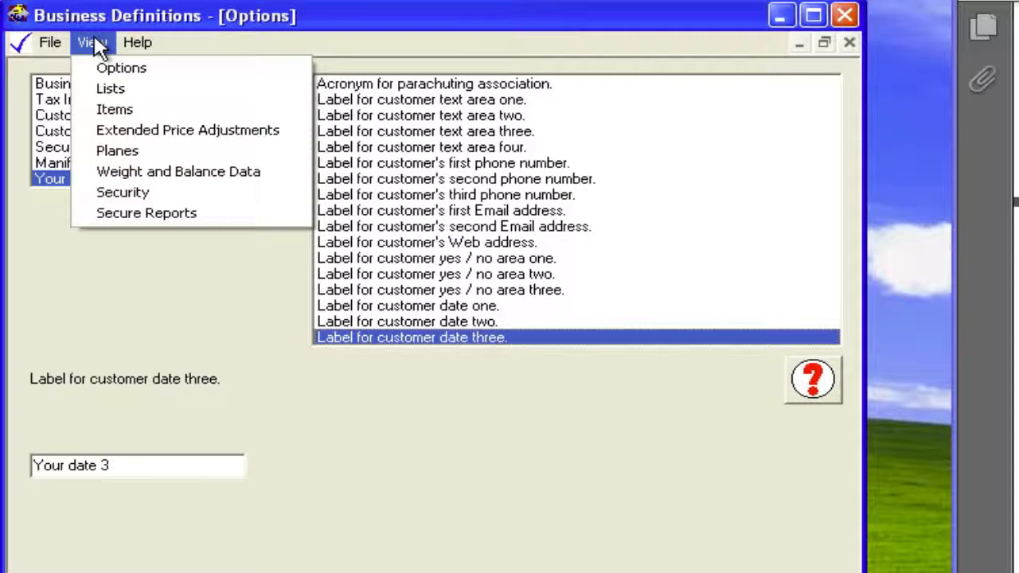
click(109, 62)
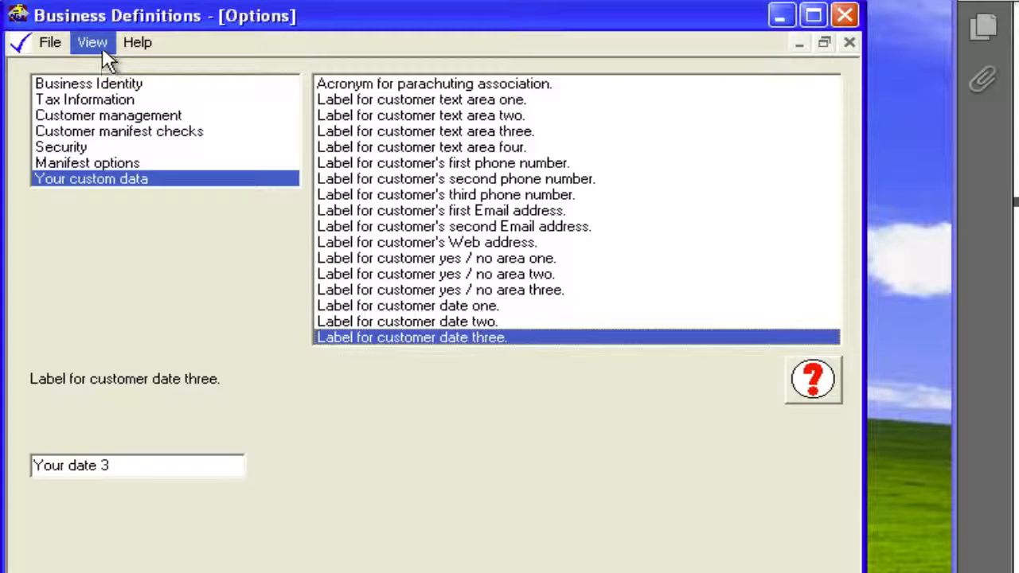
click(101, 46)
click(111, 87)
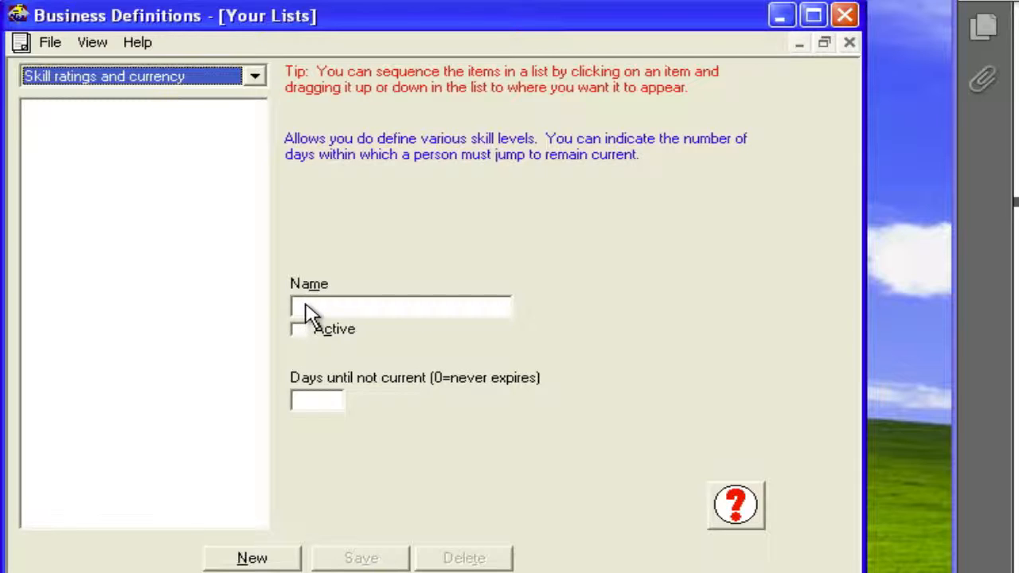
- Add and save an active skill rating named "tandem I" with 30 days until not current
click(251, 558)
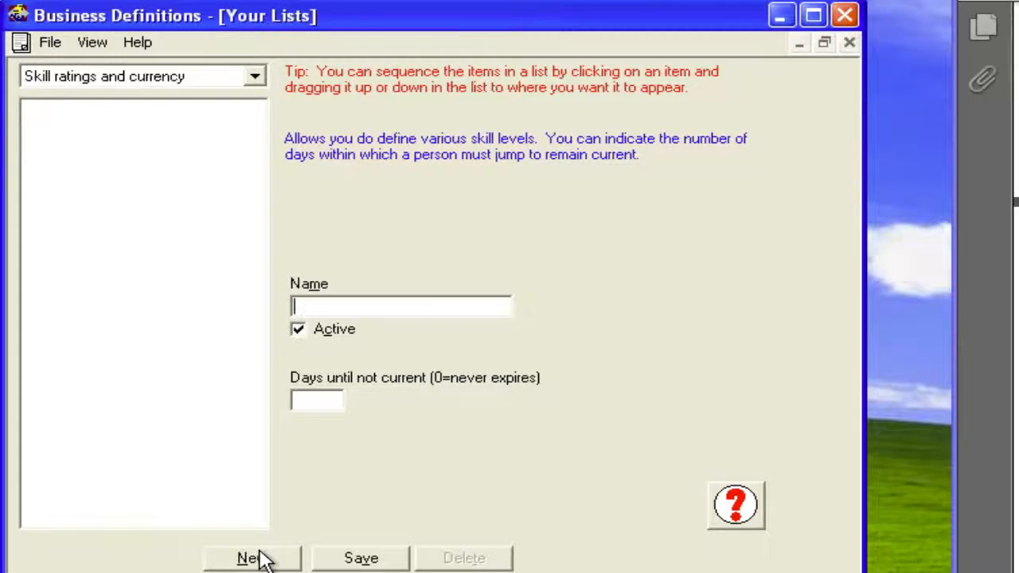
text(tan)
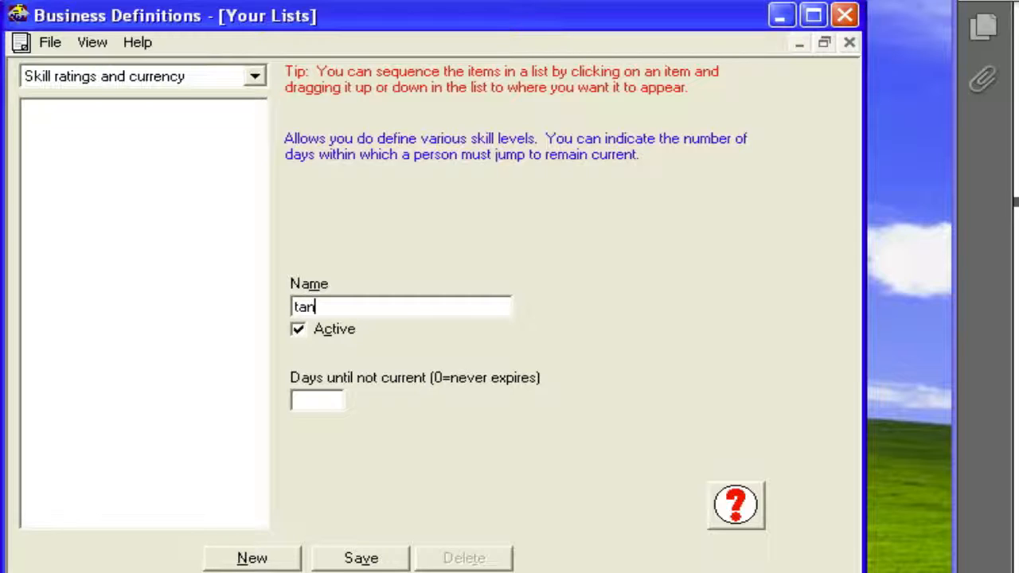
text(dem I)
click(316, 401)
text(30)
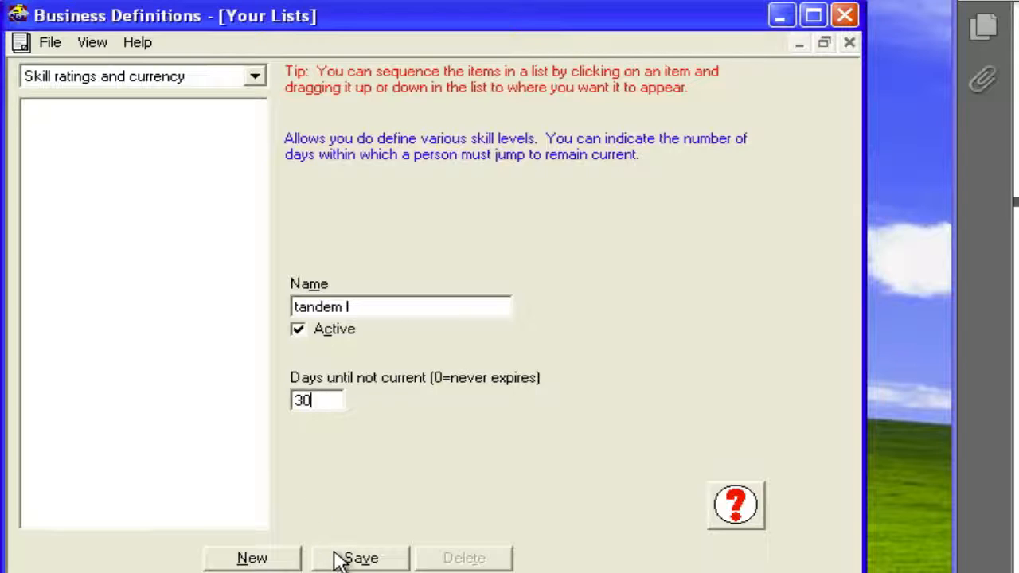
click(350, 558)
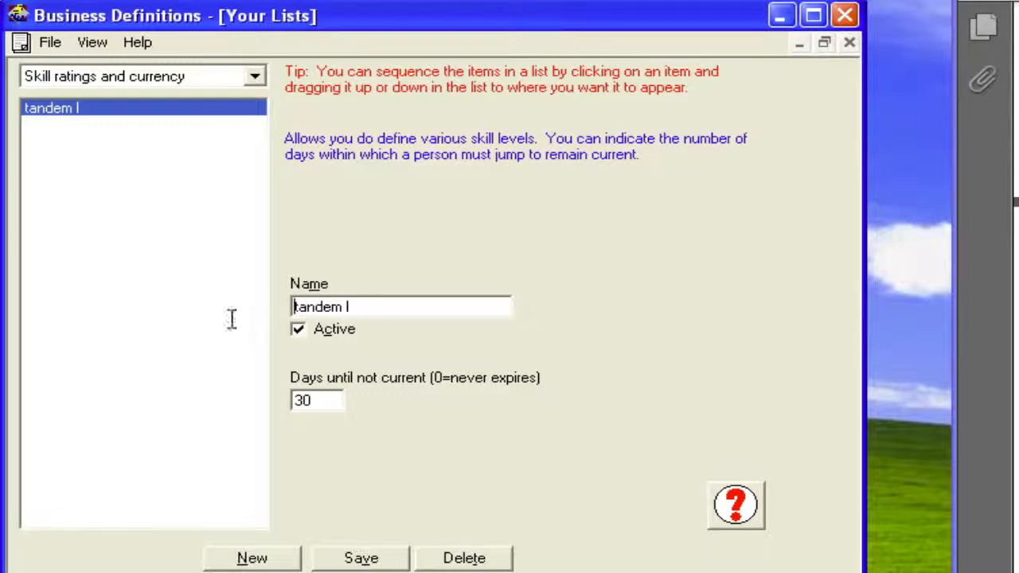
- Rename the "tandem I" skill rating to "aff I" and save it
drag(371, 307, 258, 314)
text(a)
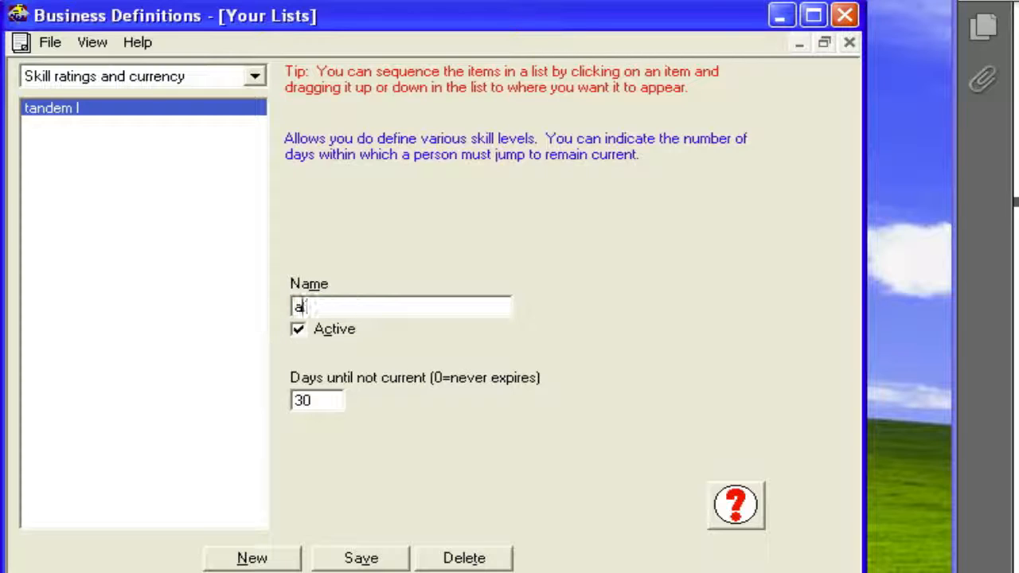
text(ff I)
double_click(322, 395)
click(293, 399)
click(340, 556)
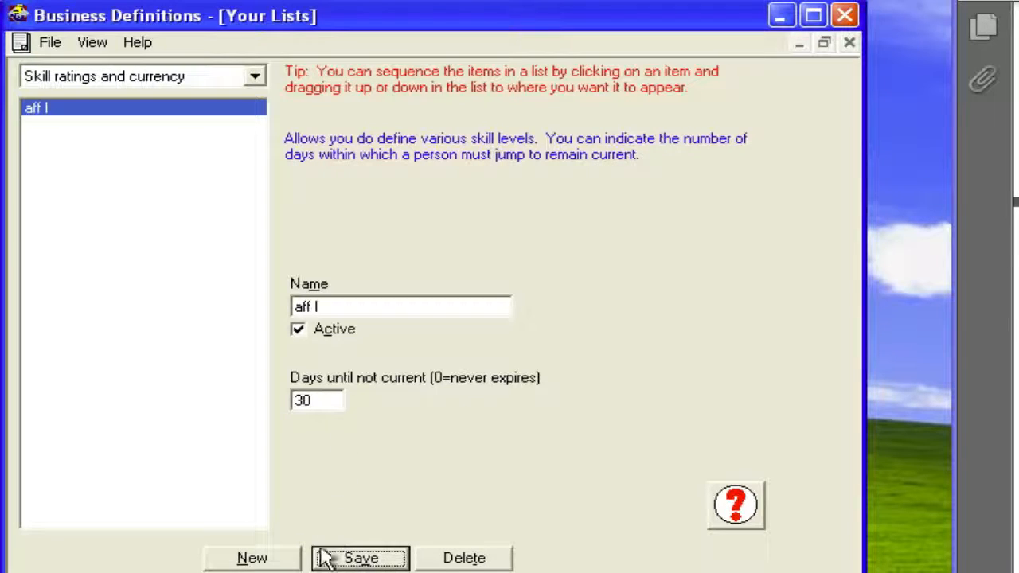
- Add and save a new active skill rating named "tandem I" with 30 days until not current
click(262, 560)
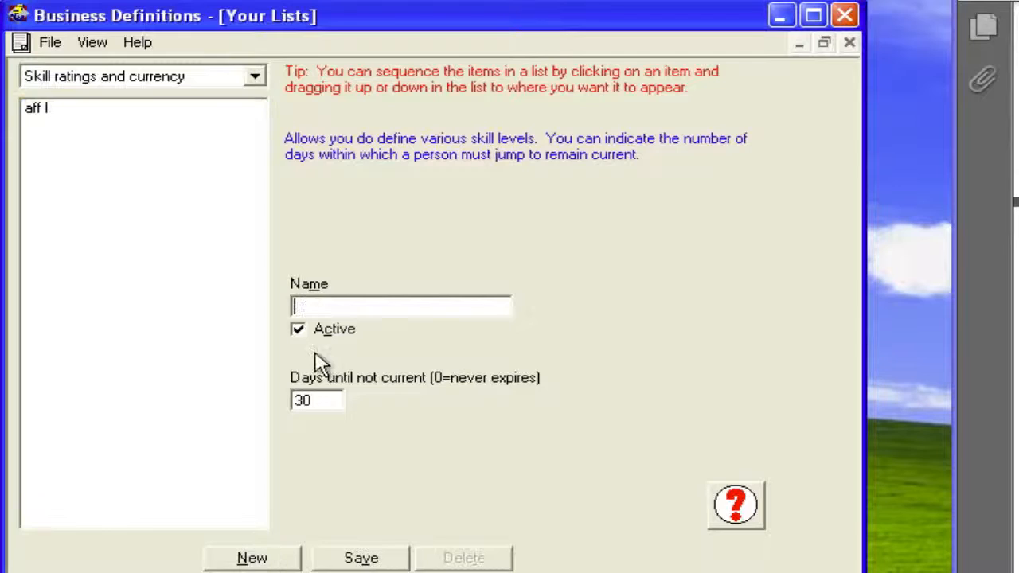
text(tandem l)
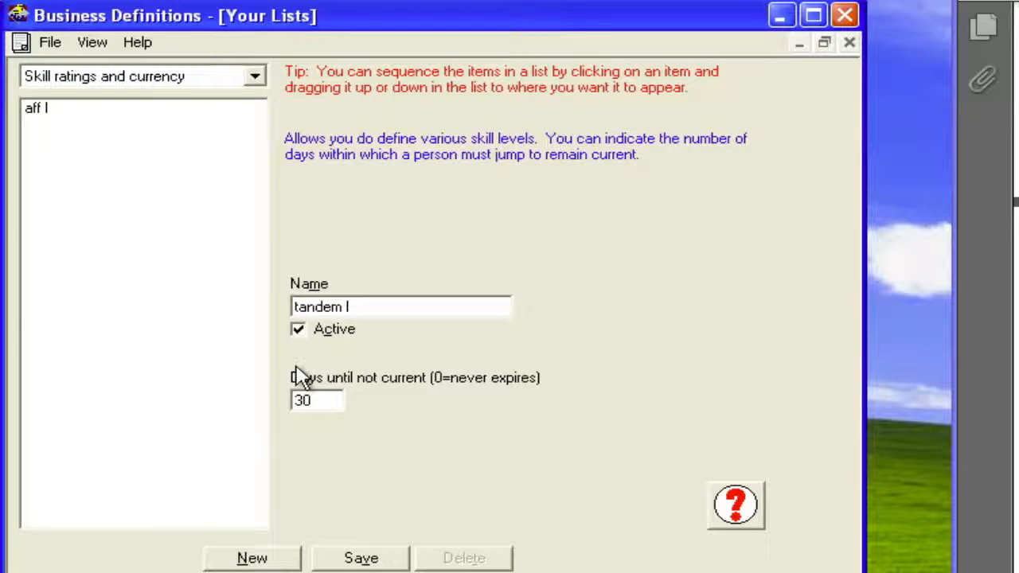
click(358, 557)
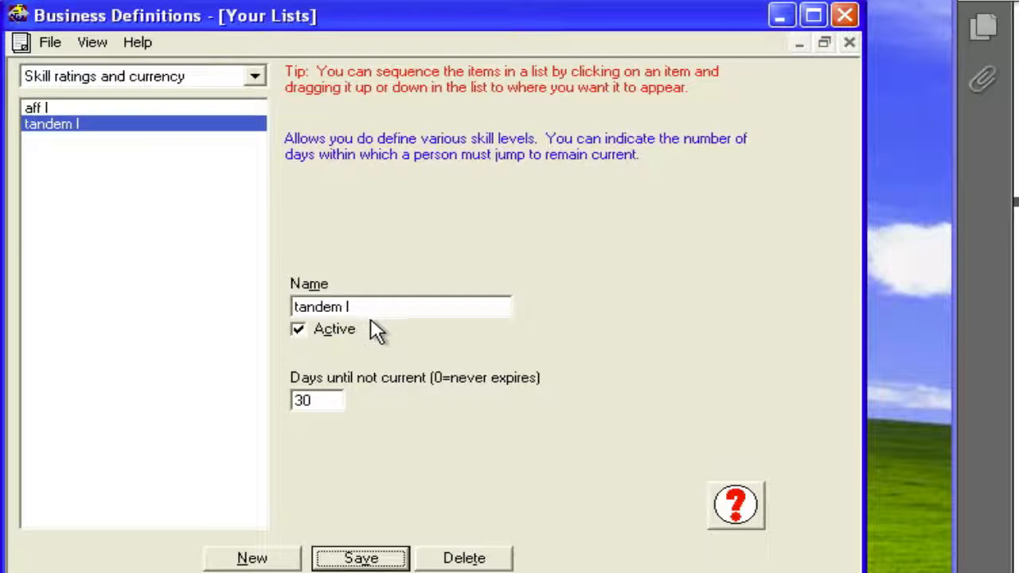
click(256, 76)
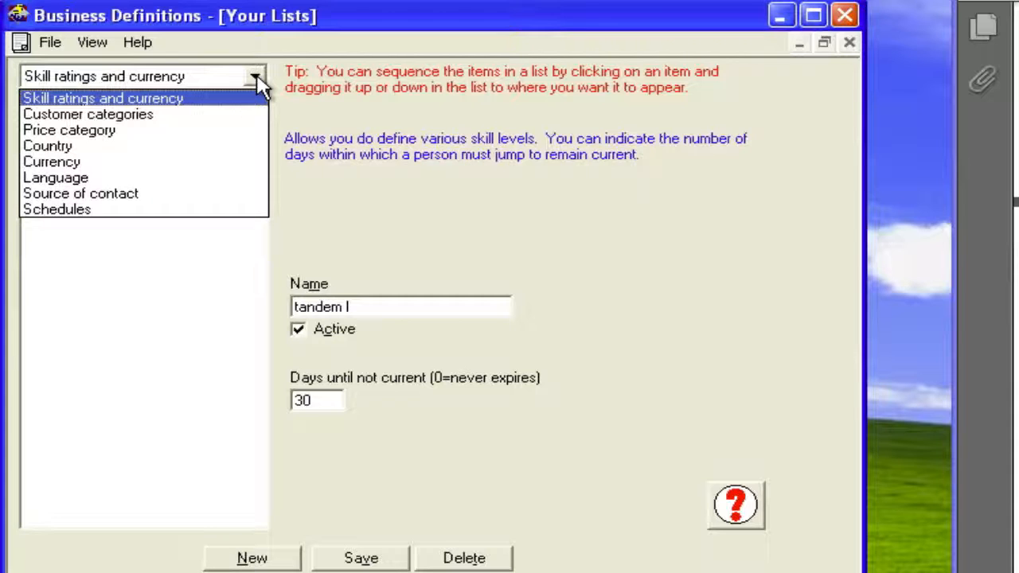
click(109, 49)
click(93, 42)
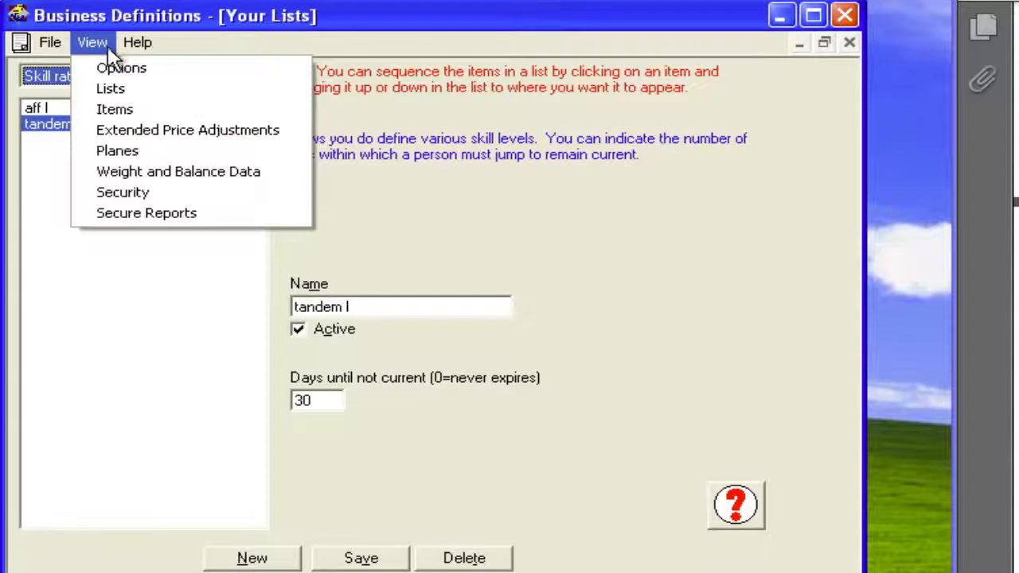
click(106, 90)
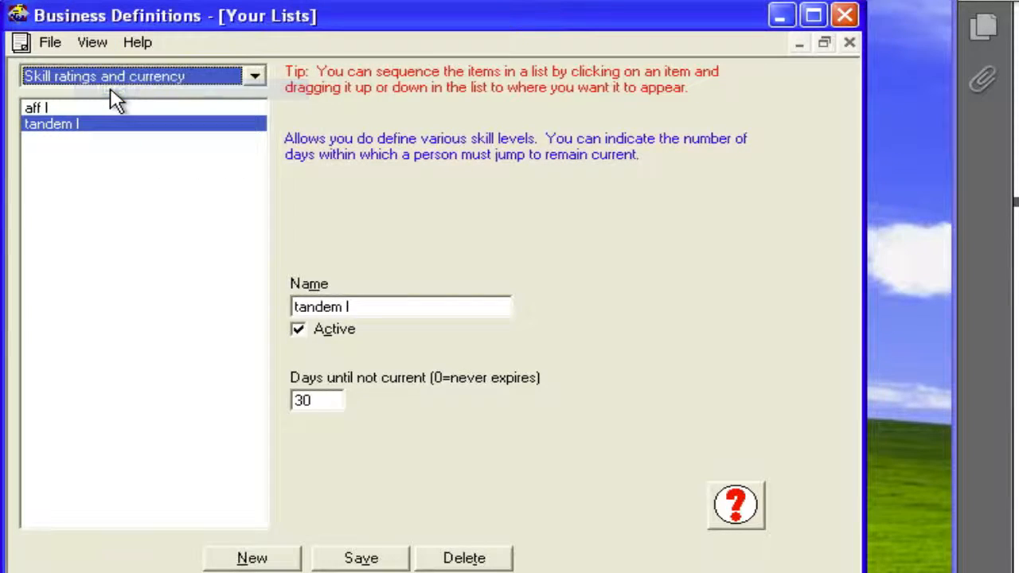
- Add and save an active customer category named "4 way team" in the Customer categories list
click(255, 75)
click(171, 120)
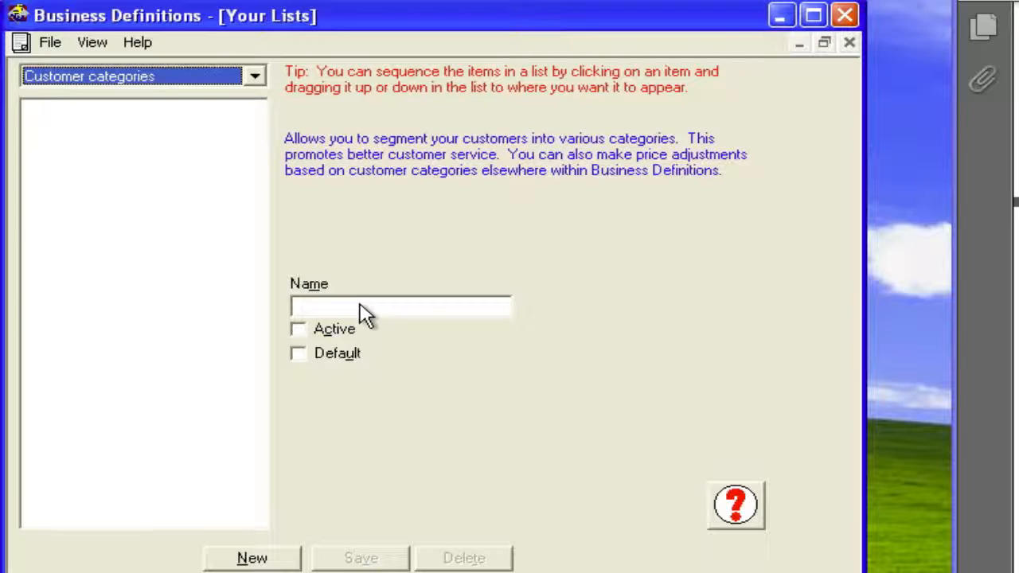
click(279, 561)
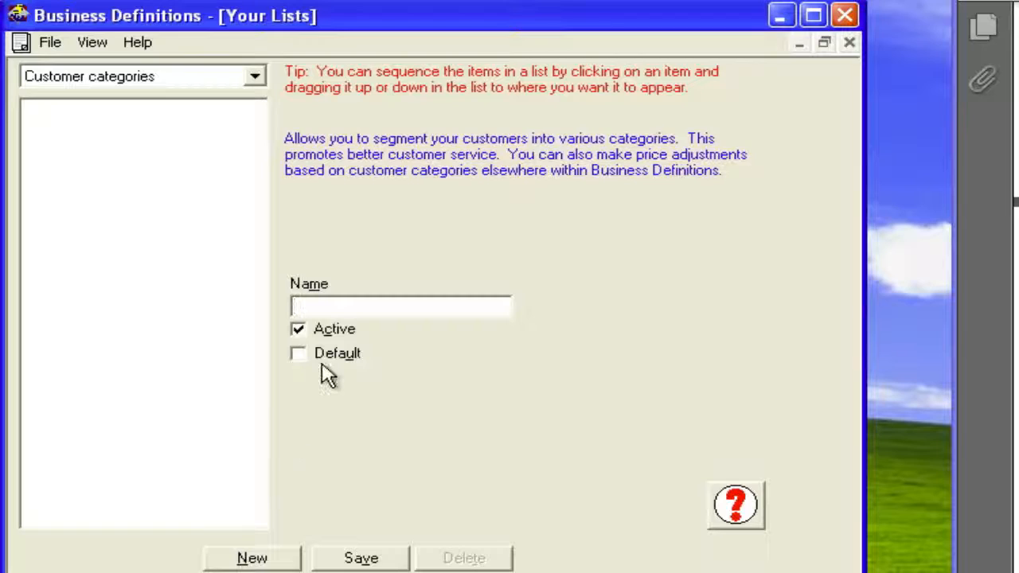
text(4 way team)
click(357, 557)
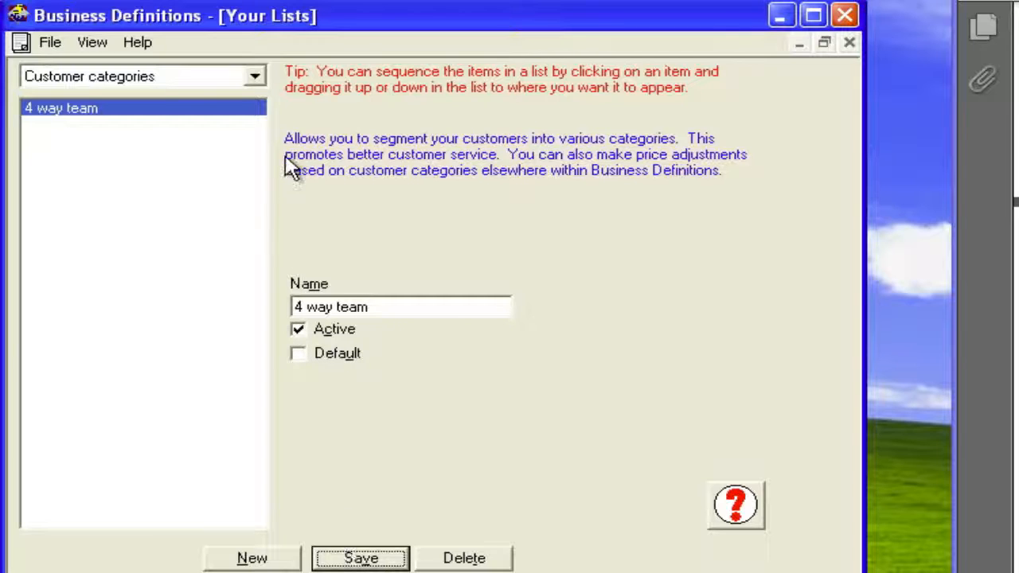
- Add and save an active price category named "jumps" in the Price category list
click(256, 77)
click(221, 127)
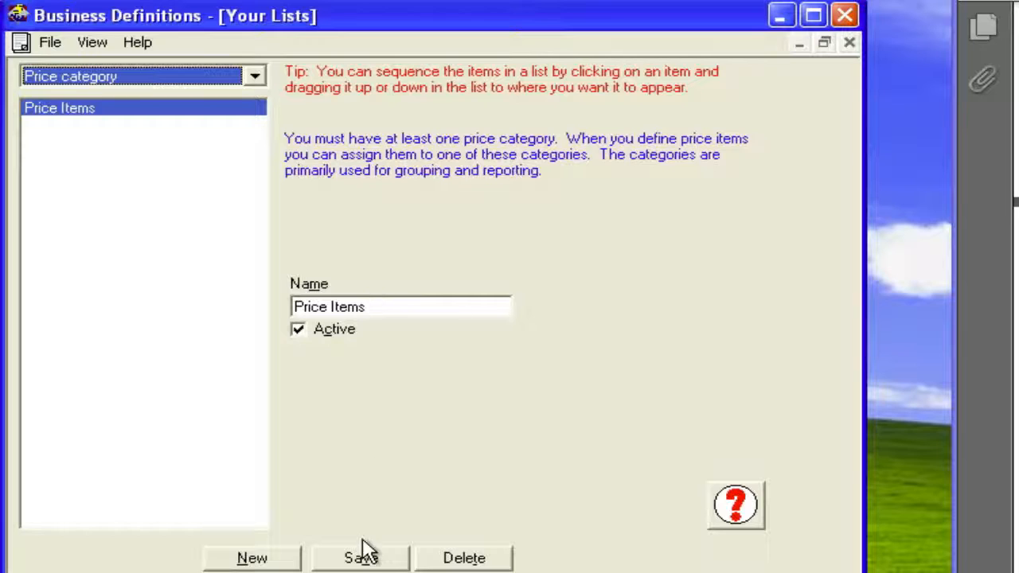
click(252, 560)
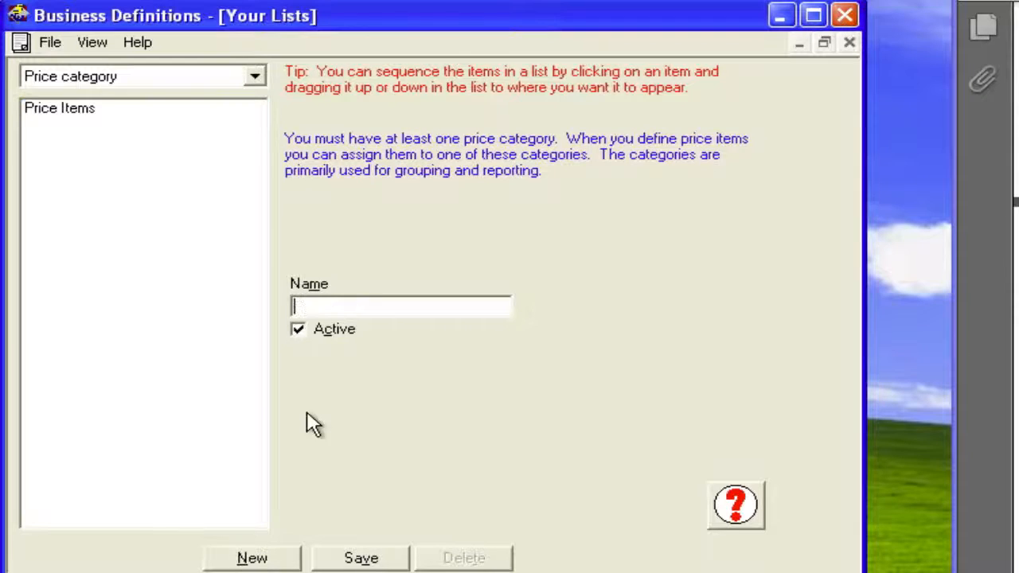
text(jumps)
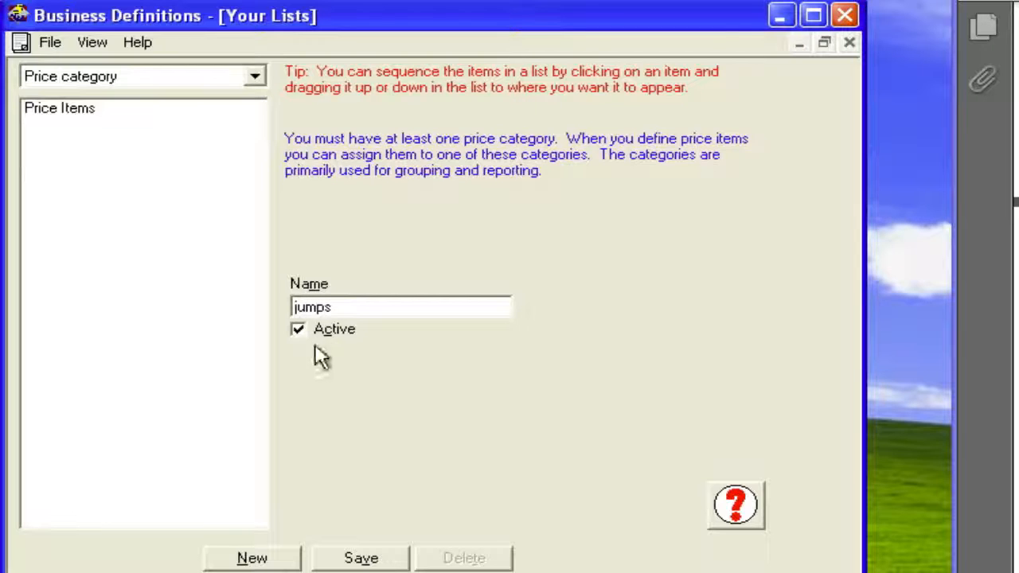
click(363, 557)
- Add and save another active price category named "drinks"
click(252, 559)
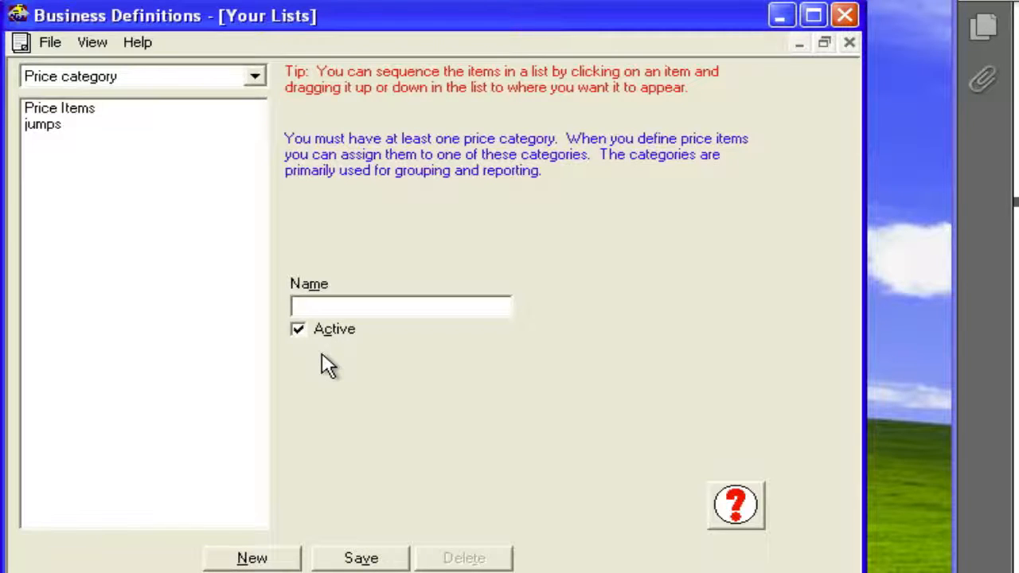
text(drinks)
click(347, 560)
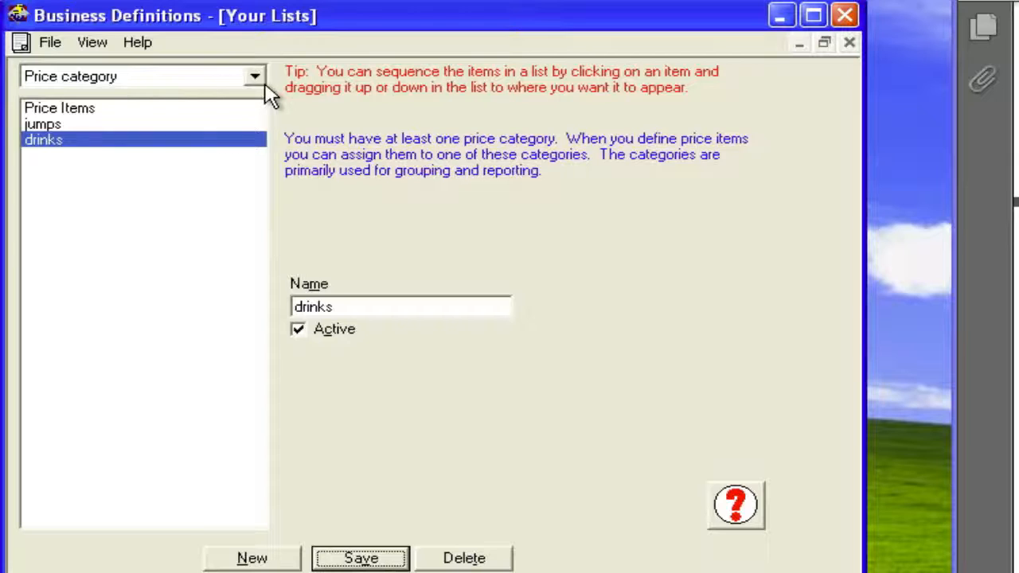
- Add "usa" to the Country list as an active, default entry and save it
click(255, 77)
click(232, 145)
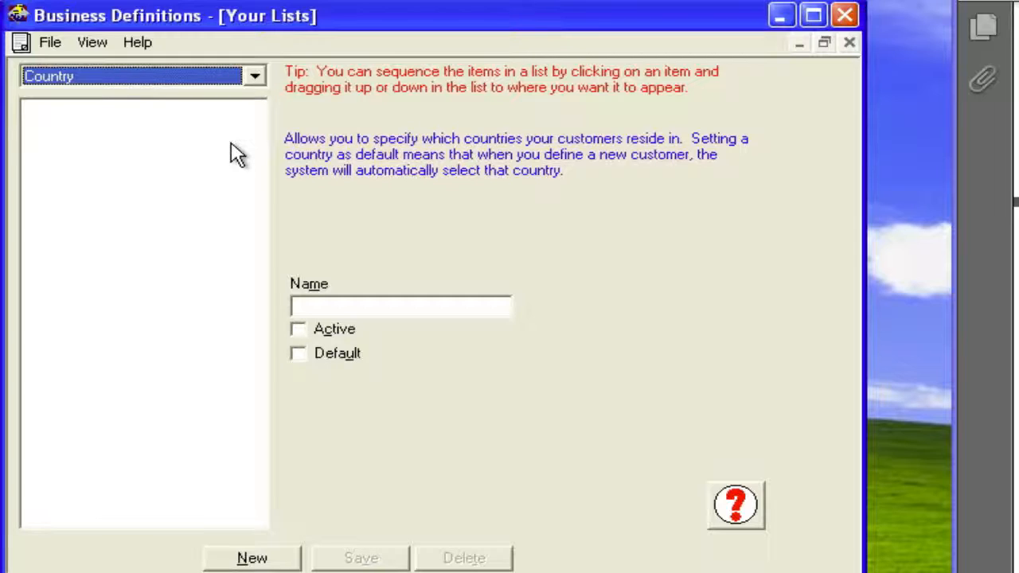
click(292, 557)
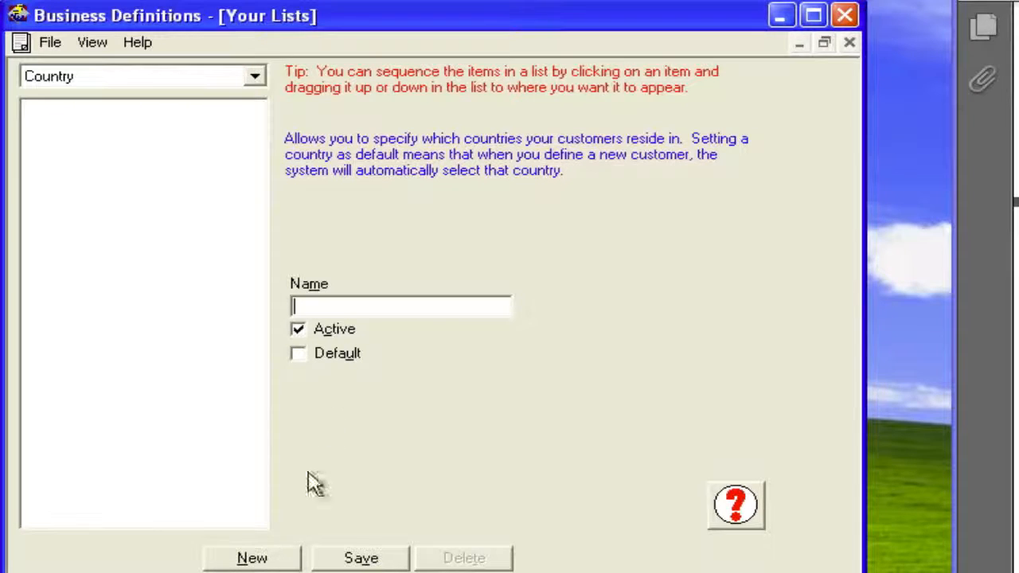
text(usa)
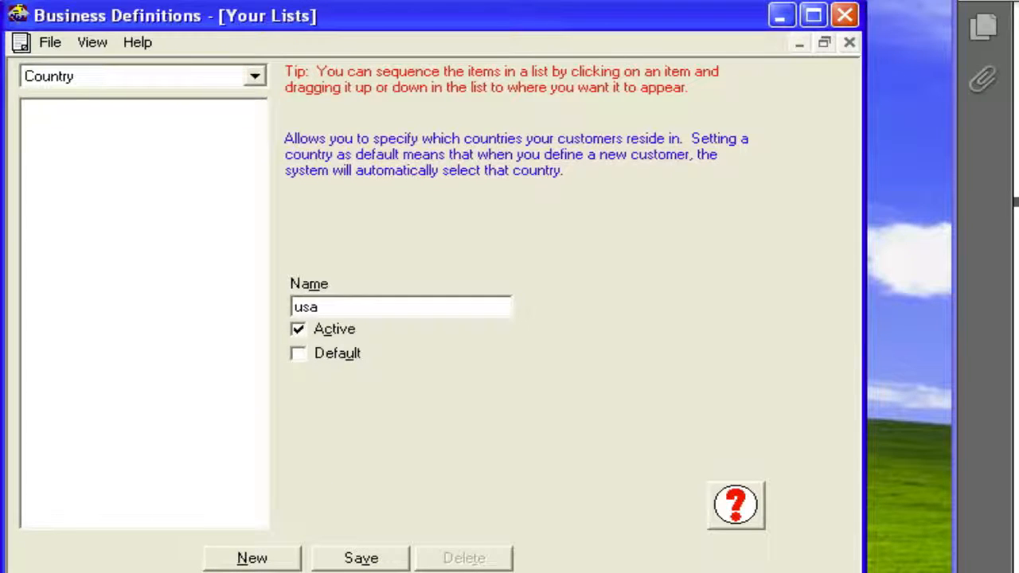
click(316, 359)
click(389, 559)
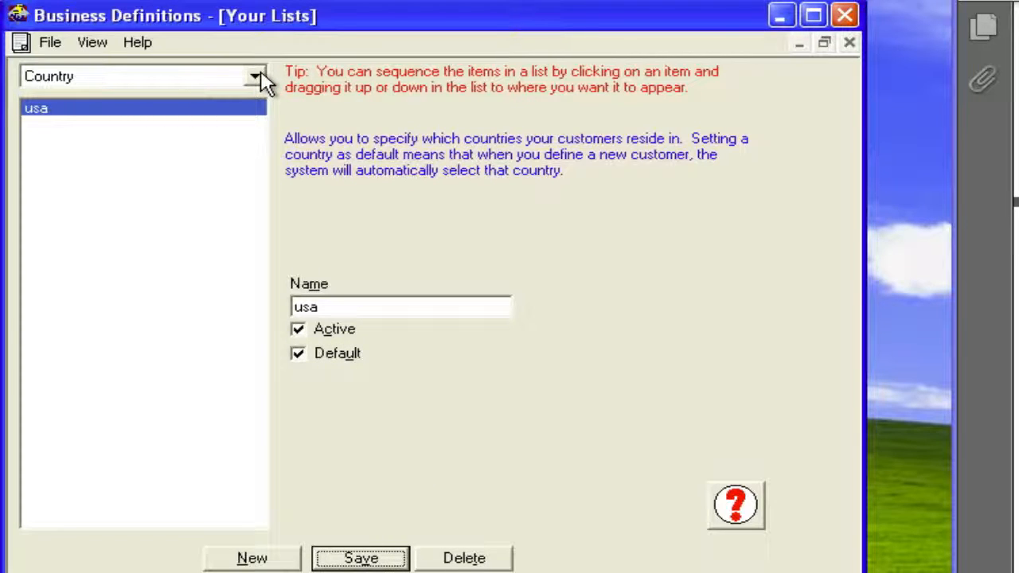
- Review the Currency and Language lists and what each is used for
click(264, 80)
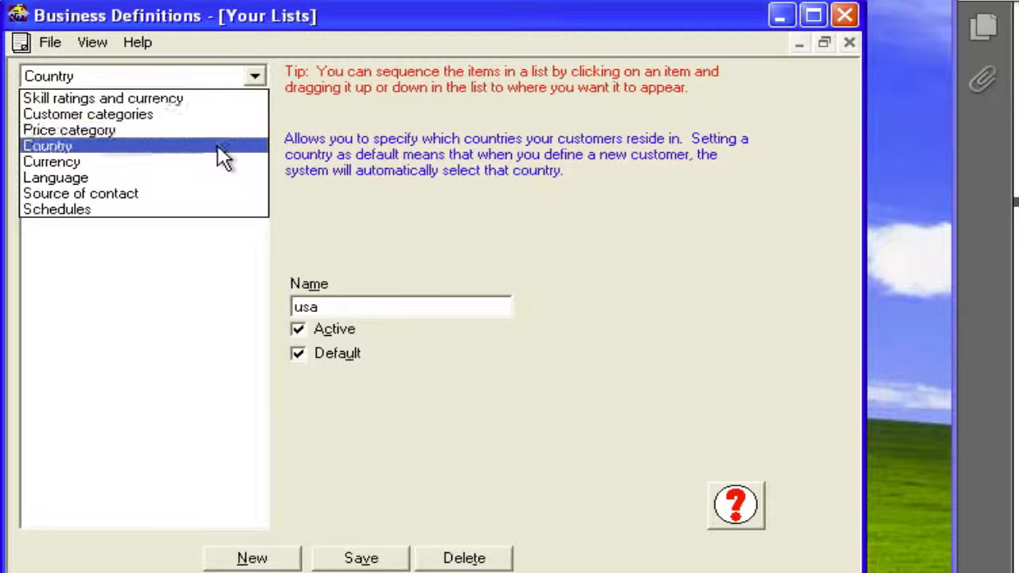
click(215, 166)
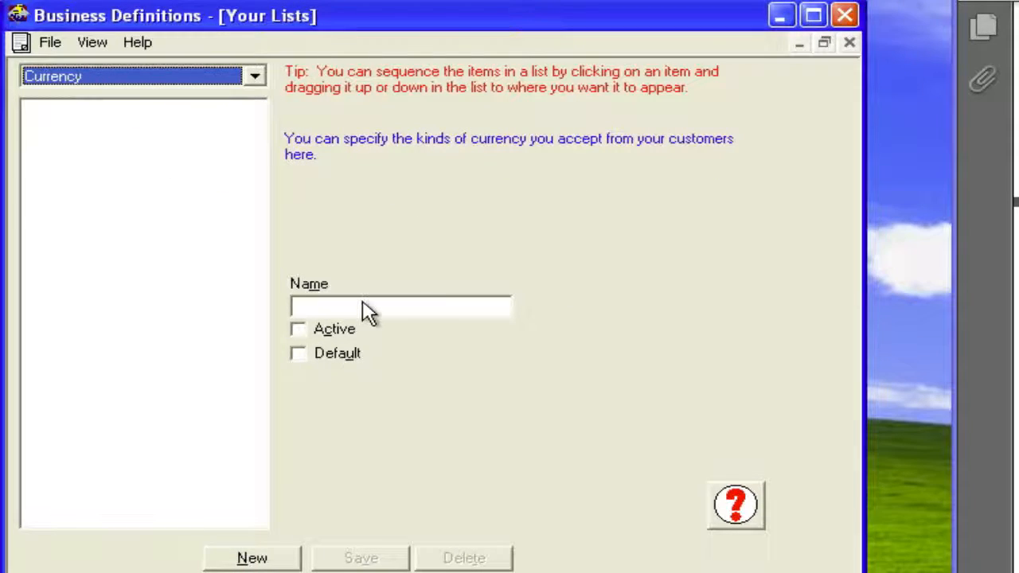
click(260, 80)
click(218, 187)
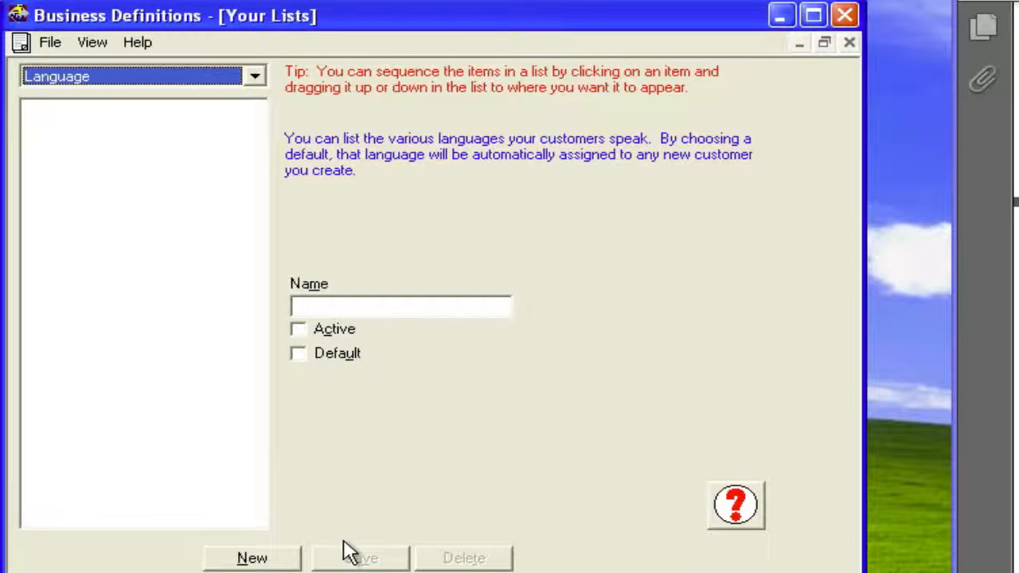
- Add and save an active source of contact named "uspa mag"
click(254, 77)
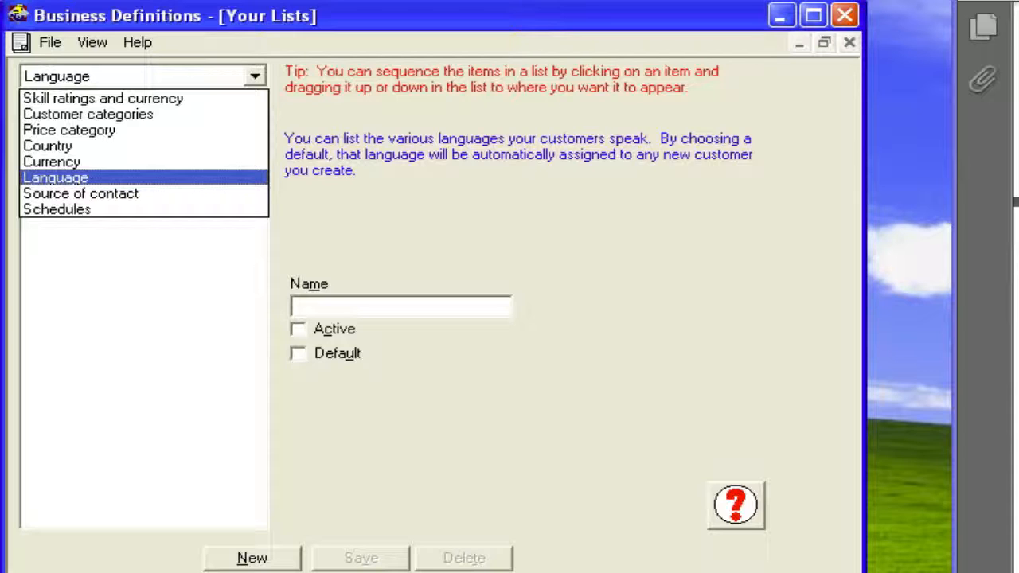
click(186, 194)
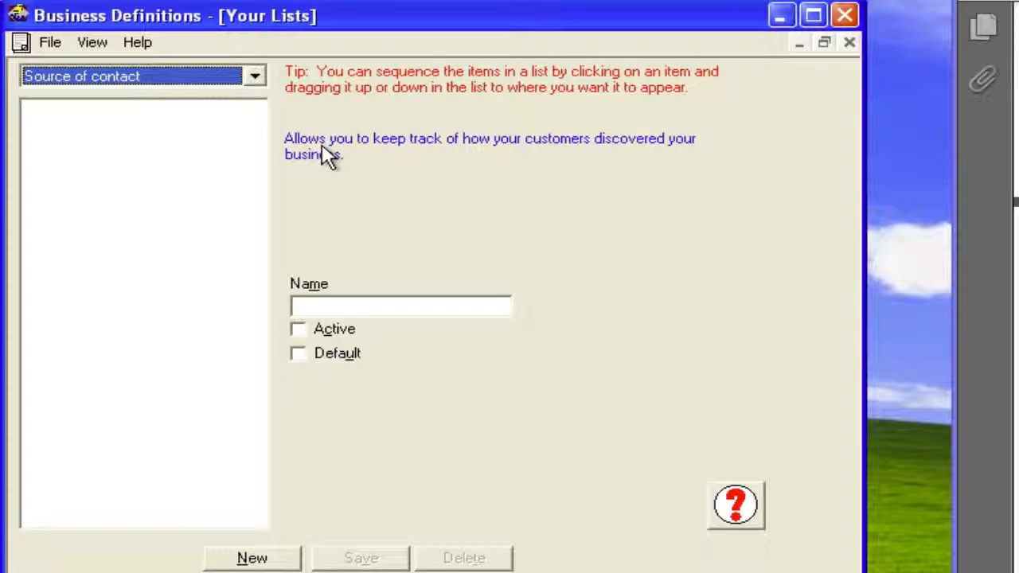
click(267, 554)
text(uspa mag)
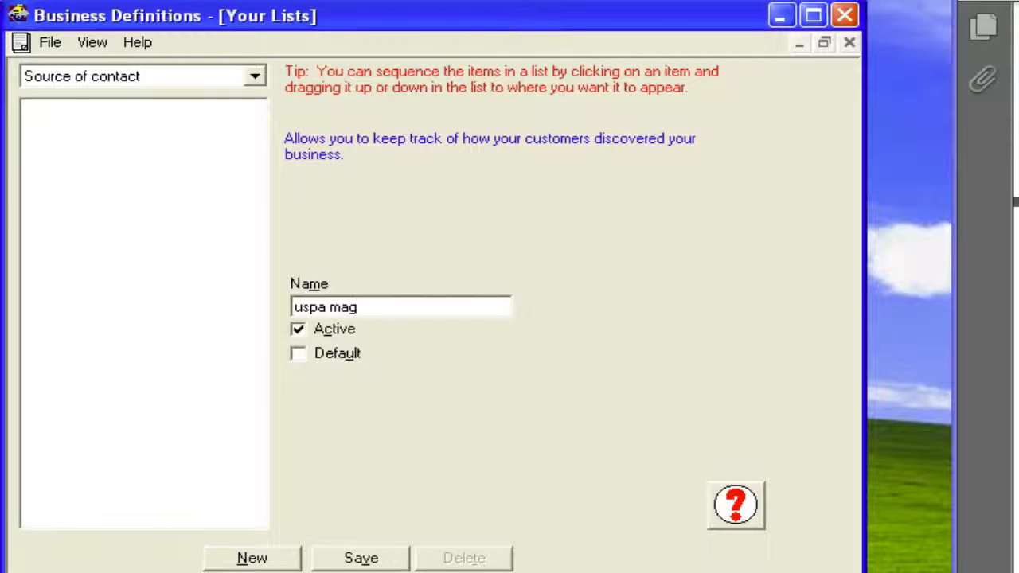
click(358, 558)
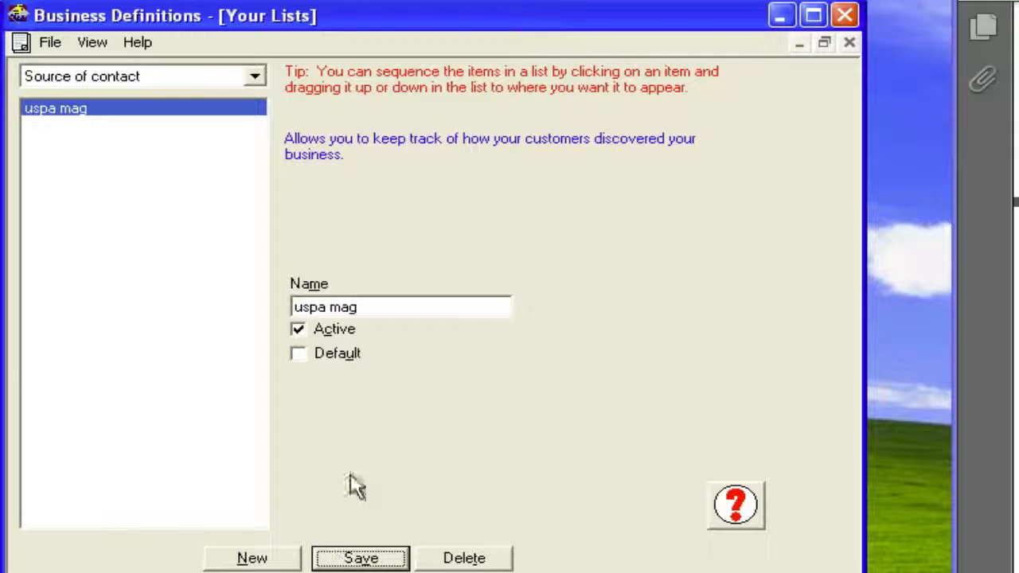
- Add and save a second active source of contact named "radio"
click(283, 561)
text(rad)
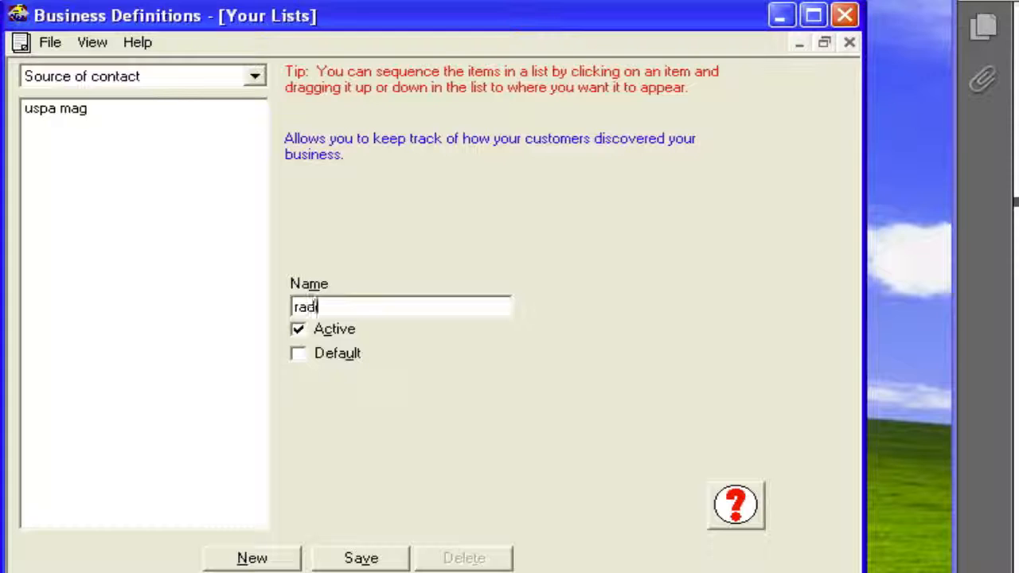
text(io)
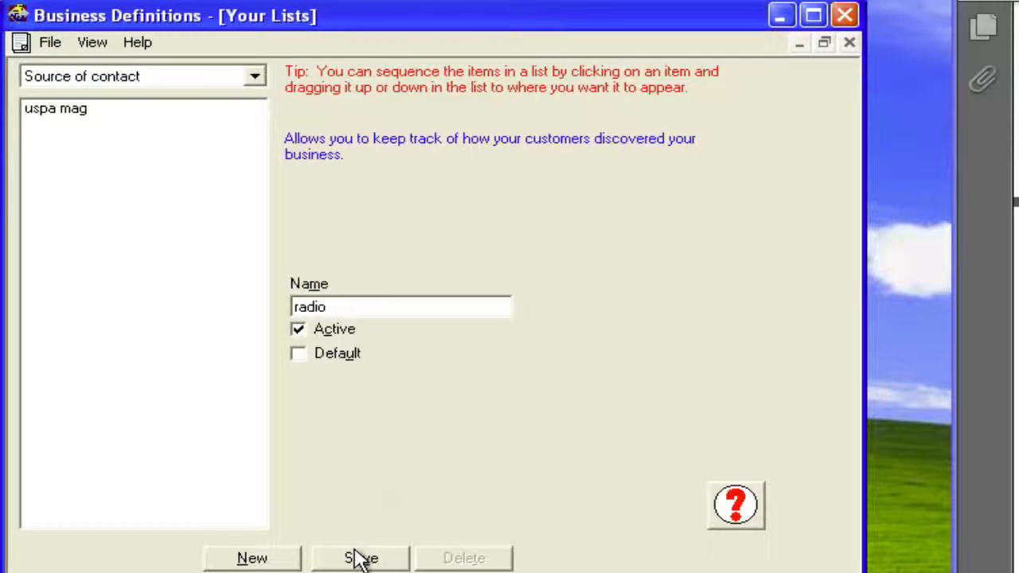
click(358, 558)
- Review the Schedules list and its settings for required deposit and default maximum participants
click(255, 77)
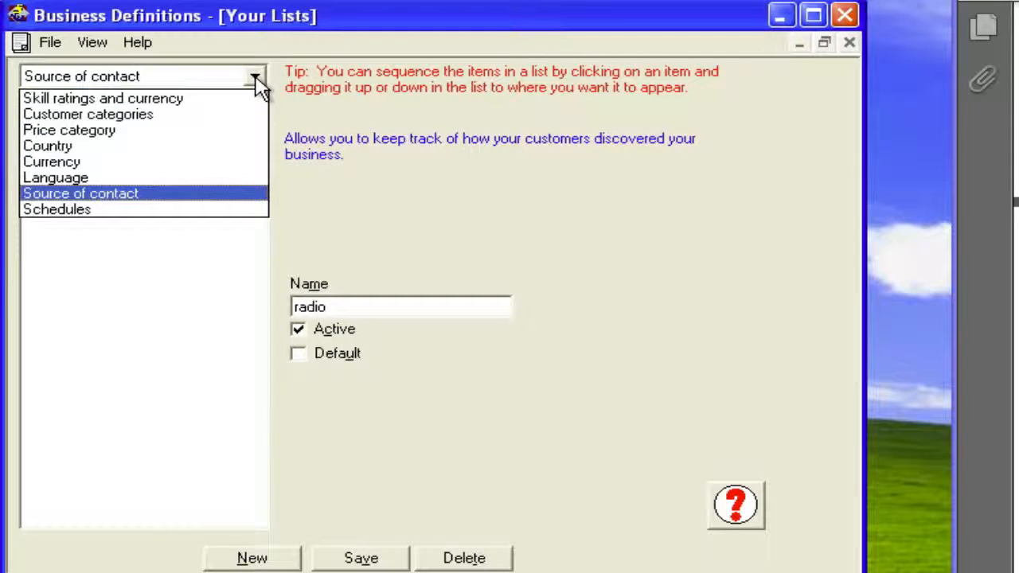
click(211, 209)
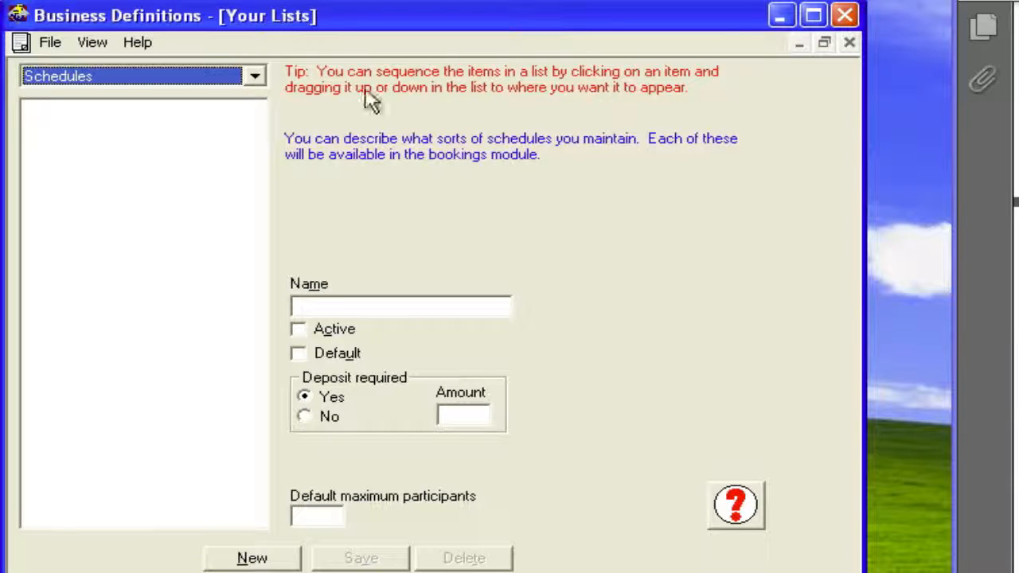
click(254, 76)
click(259, 82)
- View the Items topic and switch from it to the Extended Price Adjustments topic
click(97, 44)
click(109, 109)
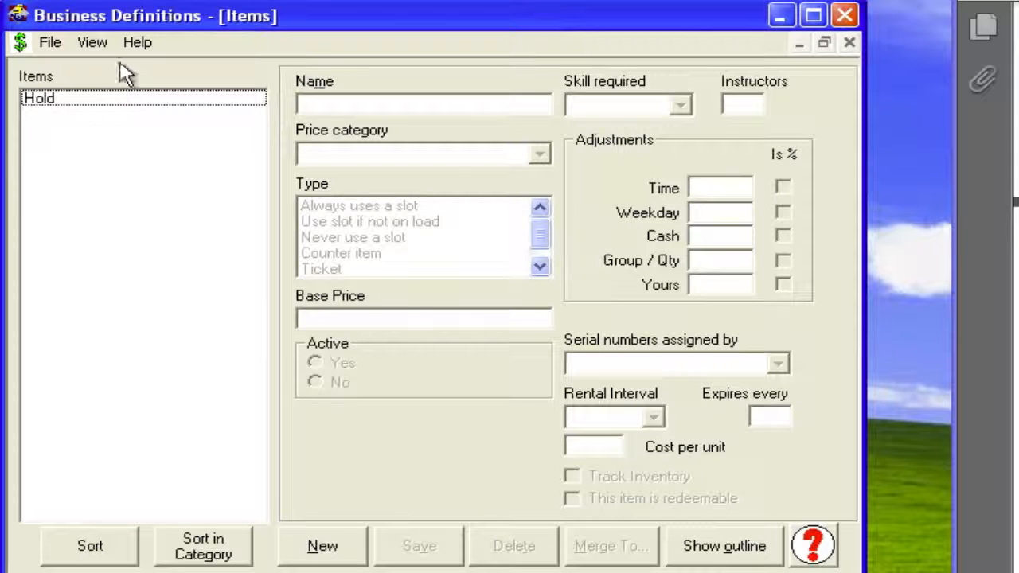
click(104, 43)
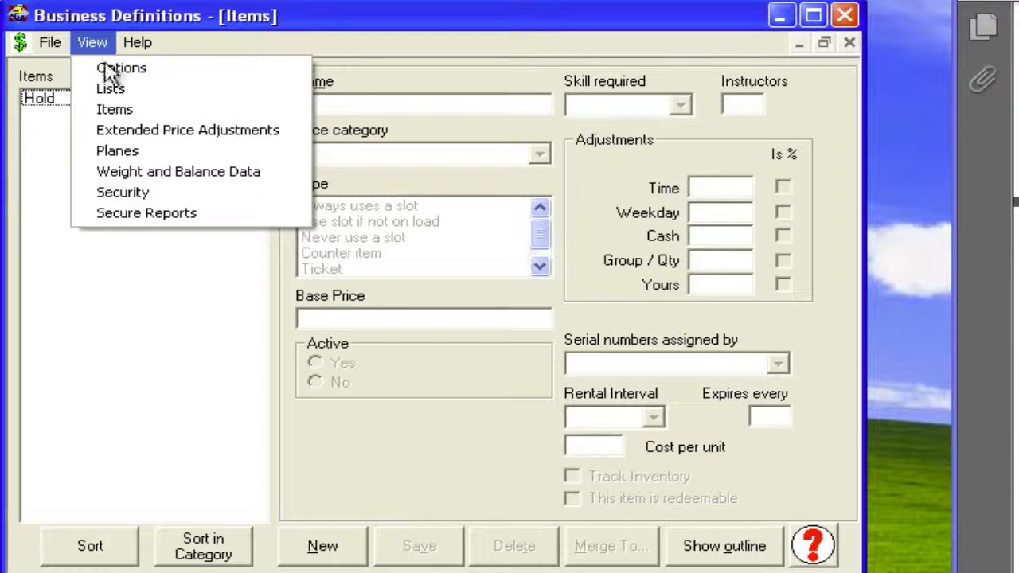
click(109, 133)
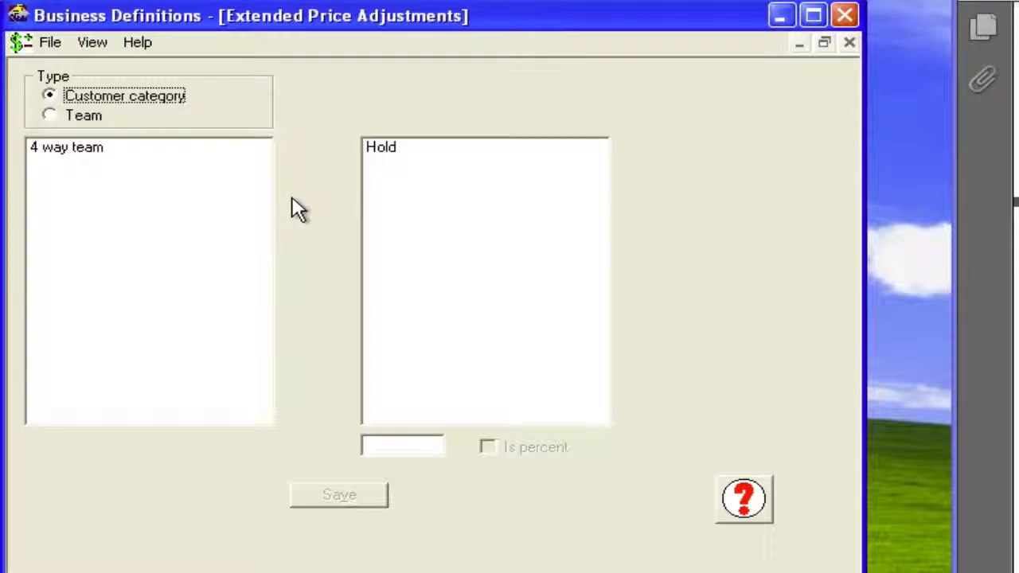
- Compare the Team and Customer category types of the price adjustments and return to the Items topic
click(50, 116)
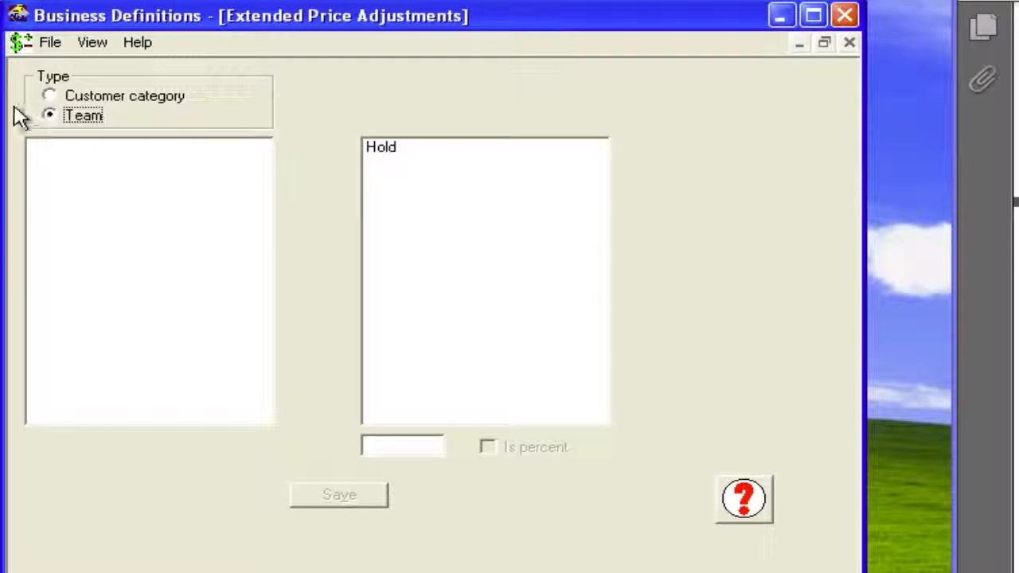
click(50, 97)
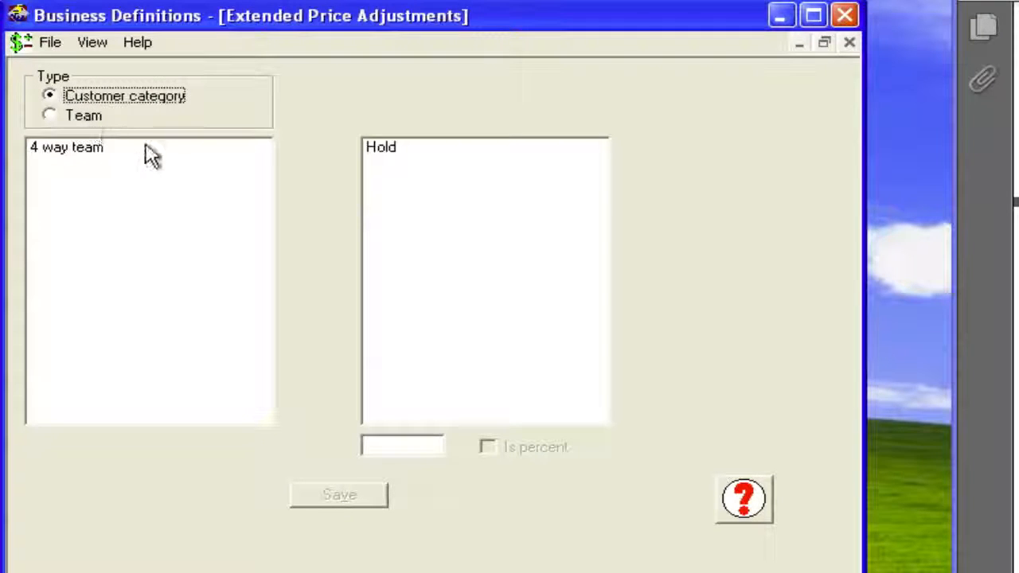
click(103, 46)
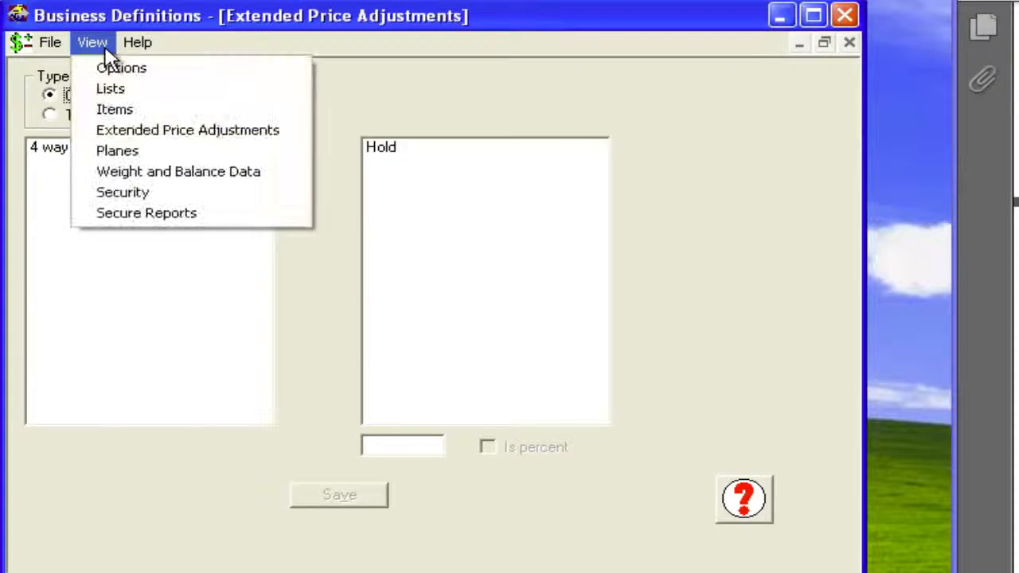
click(113, 111)
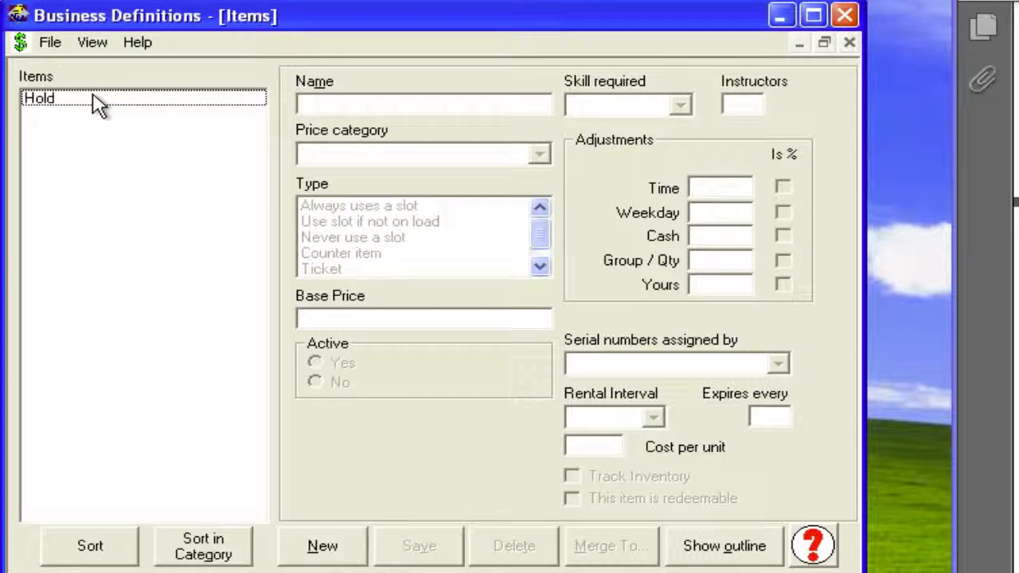
- Start a new item named 13500 in the jumps price category, with type Always uses a slot and base price 25
click(335, 545)
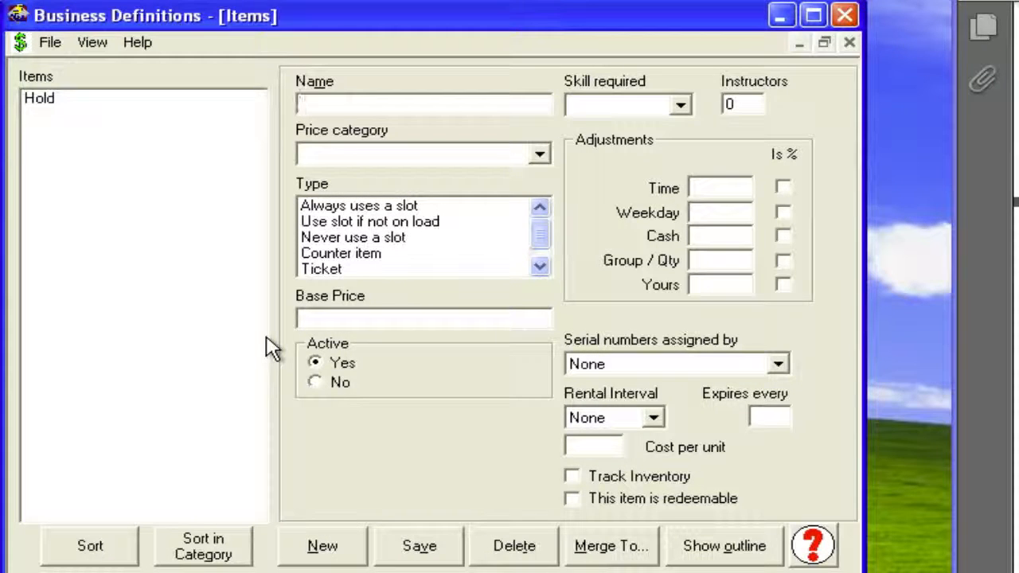
text(13500)
click(540, 154)
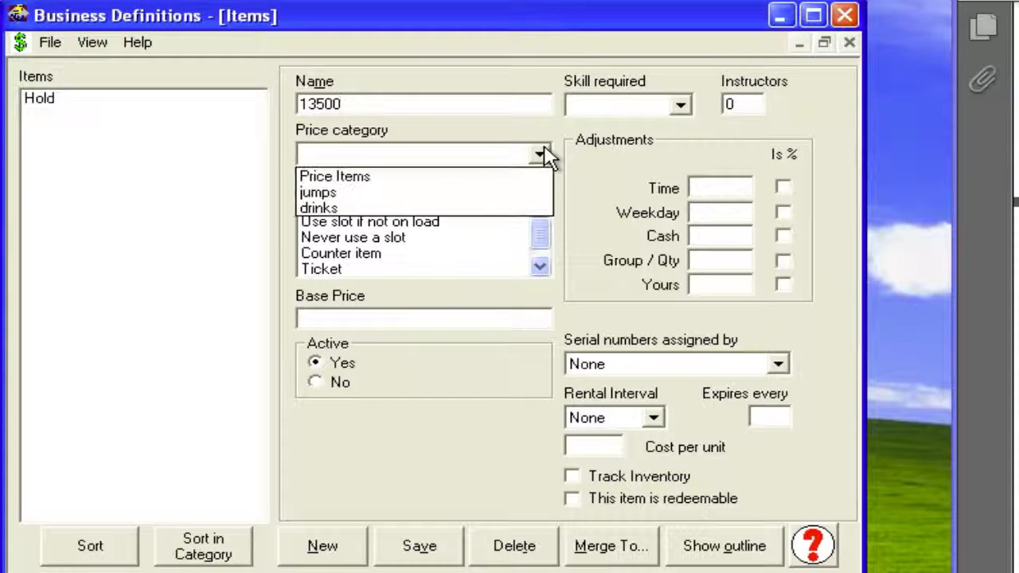
click(486, 193)
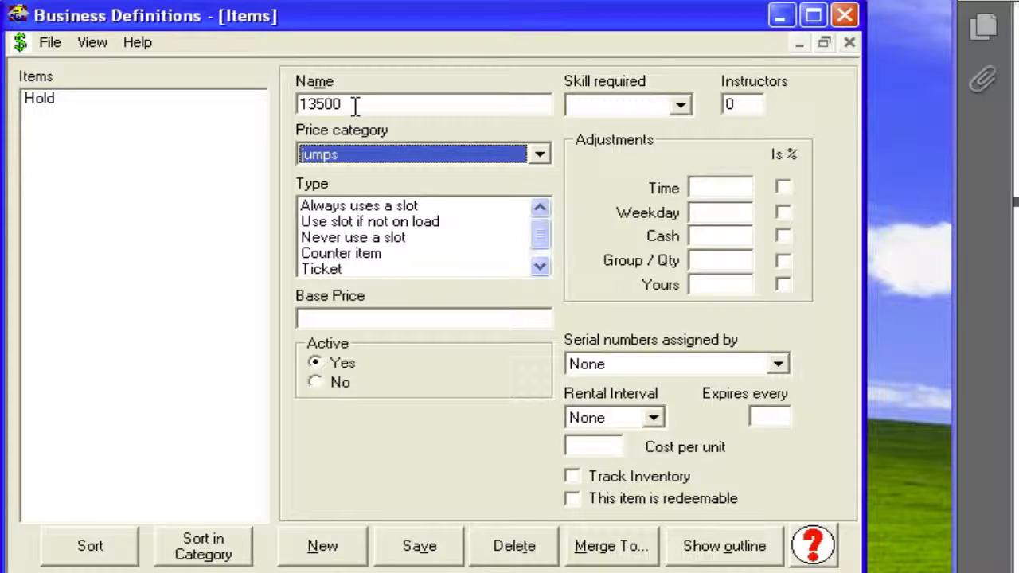
click(419, 209)
click(396, 313)
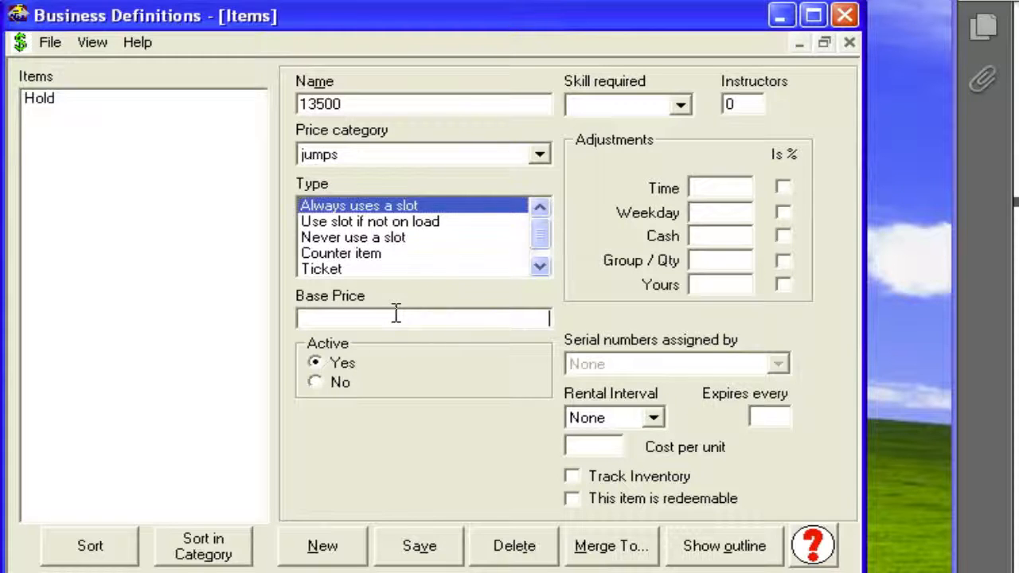
text(25)
- Set the 13500 item's required skill to aff I and its number of instructors to 2
click(682, 106)
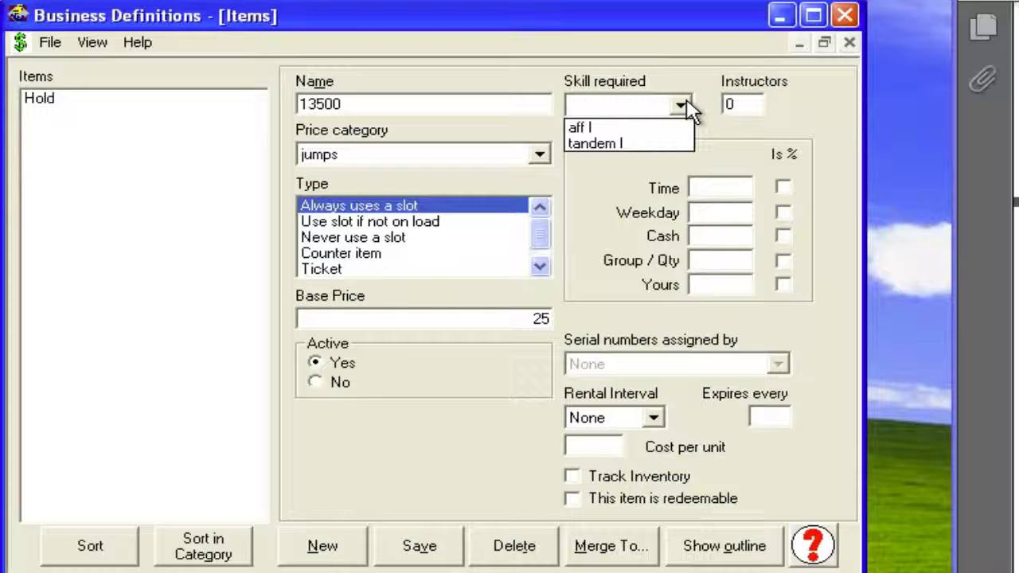
click(651, 129)
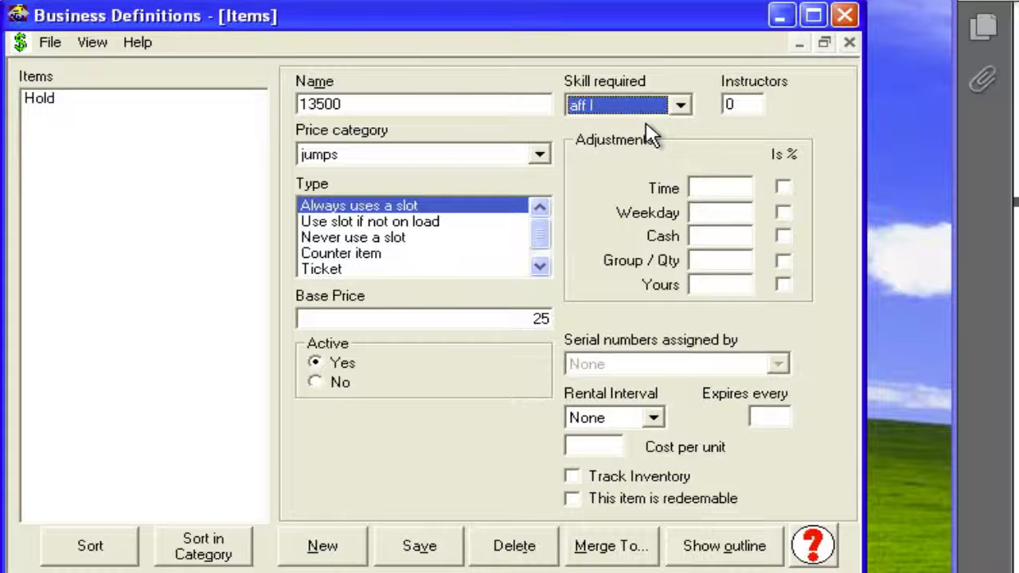
click(729, 105)
text(2)
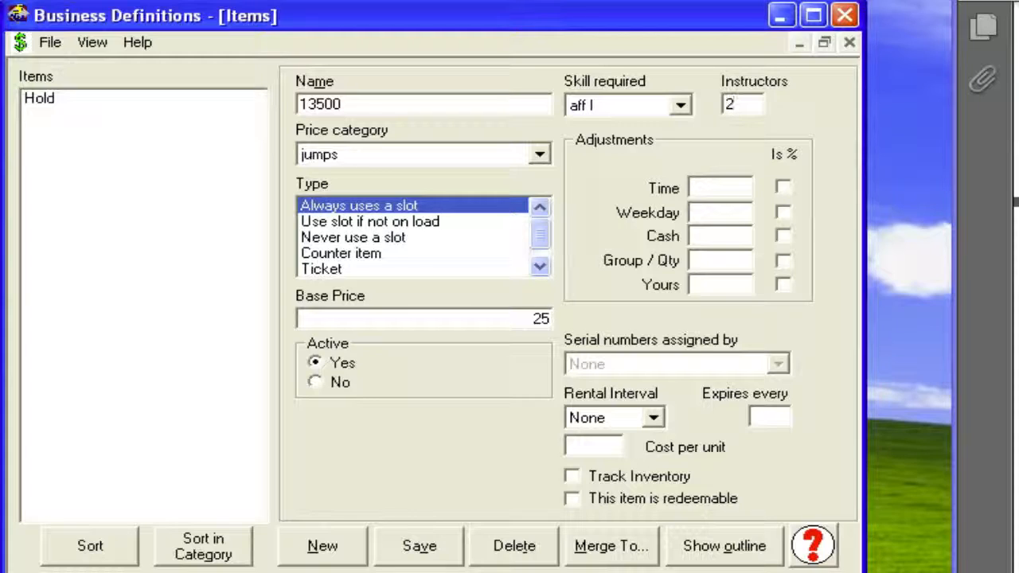
click(706, 189)
text(15)
click(783, 189)
click(695, 190)
drag(734, 186, 671, 188)
key(Delete)
click(784, 189)
- Set the 13500 item's weekday adjustment to 5 and mark it as a percentage
click(734, 210)
text(5)
click(780, 213)
- Give the 13500 item a rental interval in months, expiring every 6, with a cost per unit of 500, and save it
click(655, 419)
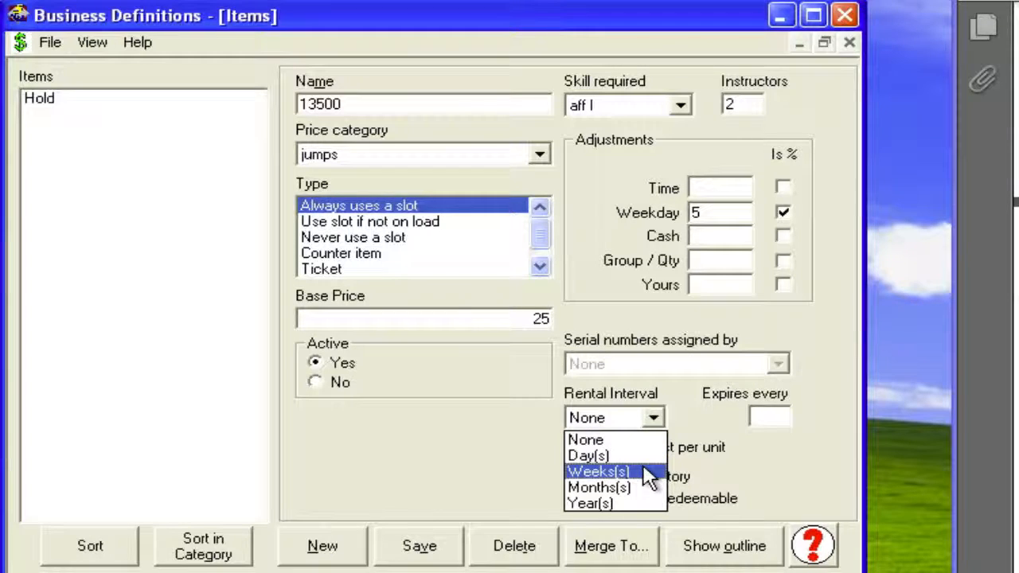
click(768, 414)
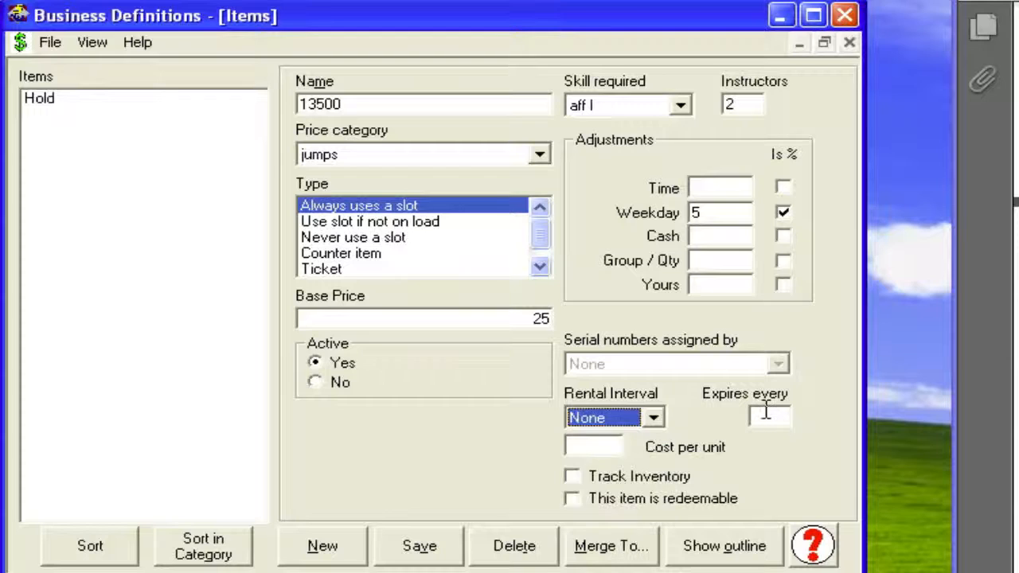
click(656, 420)
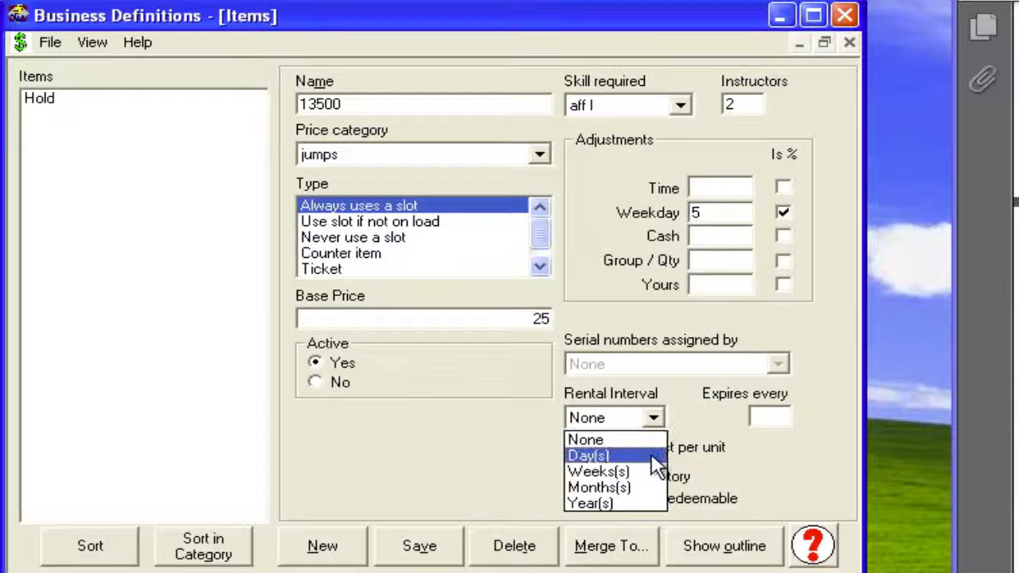
click(651, 487)
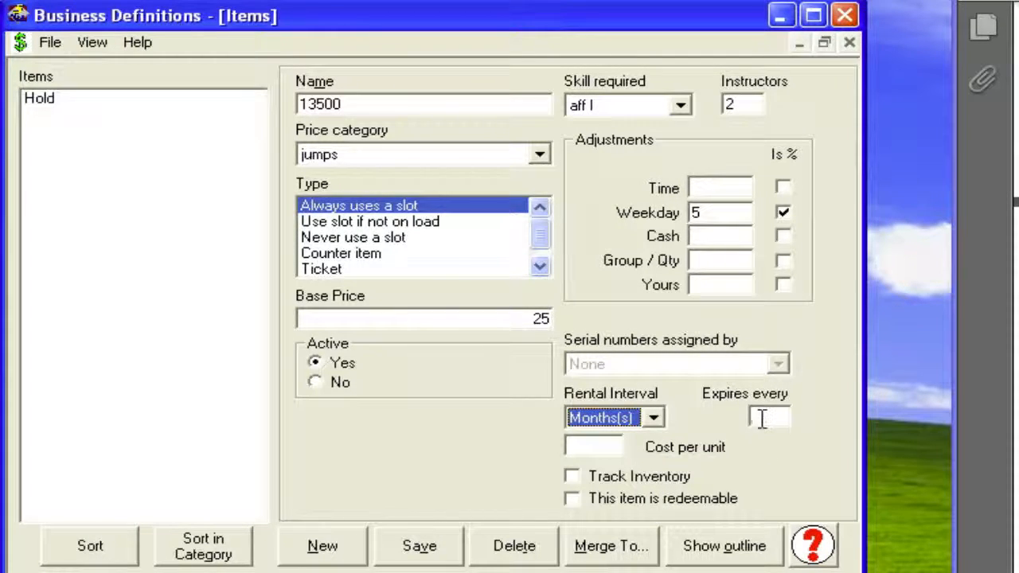
click(763, 417)
text(6)
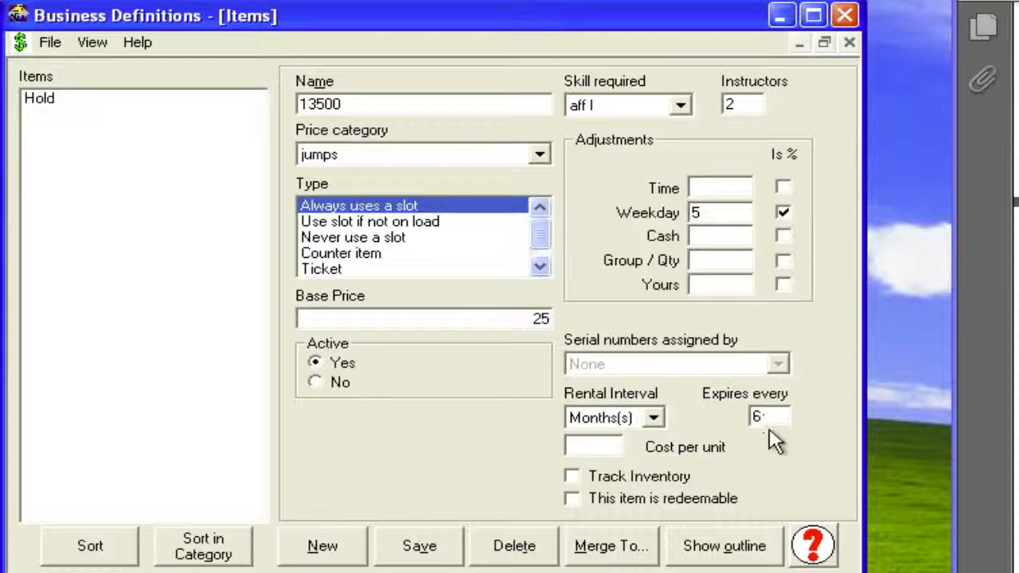
click(583, 446)
text(500)
click(398, 546)
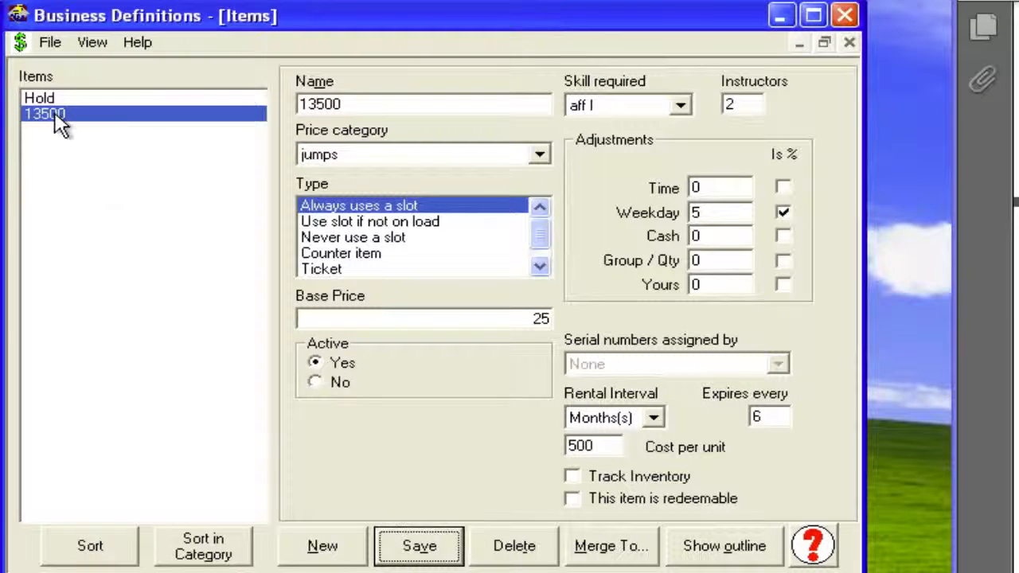
- Start another new item and name it gatorade
click(326, 546)
text(hop and po)
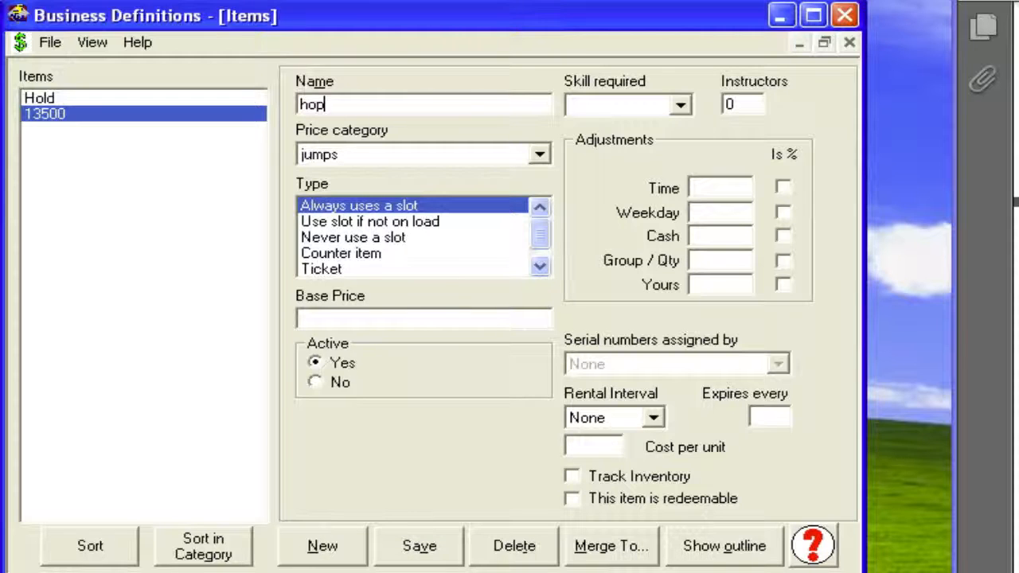
key(BackSpace)
key(BackSpace)
key(BackSpace)
key(BackSpace)
key(BackSpace)
key(BackSpace)
key(BackSpace)
key(BackSpace)
key(BackSpace)
key(BackSpace)
text(d)
text(rink)
key(BackSpace)
key(BackSpace)
key(BackSpace)
key(BackSpace)
key(BackSpace)
text(gatorade)
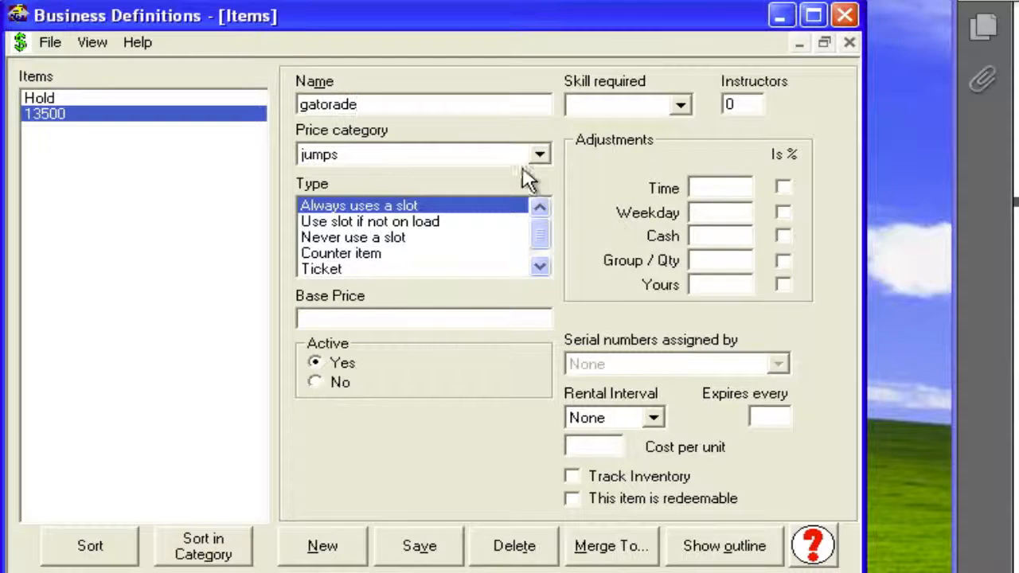
- Put gatorade in the drinks price category as a Counter item with base price 2, and save it
click(541, 155)
click(480, 209)
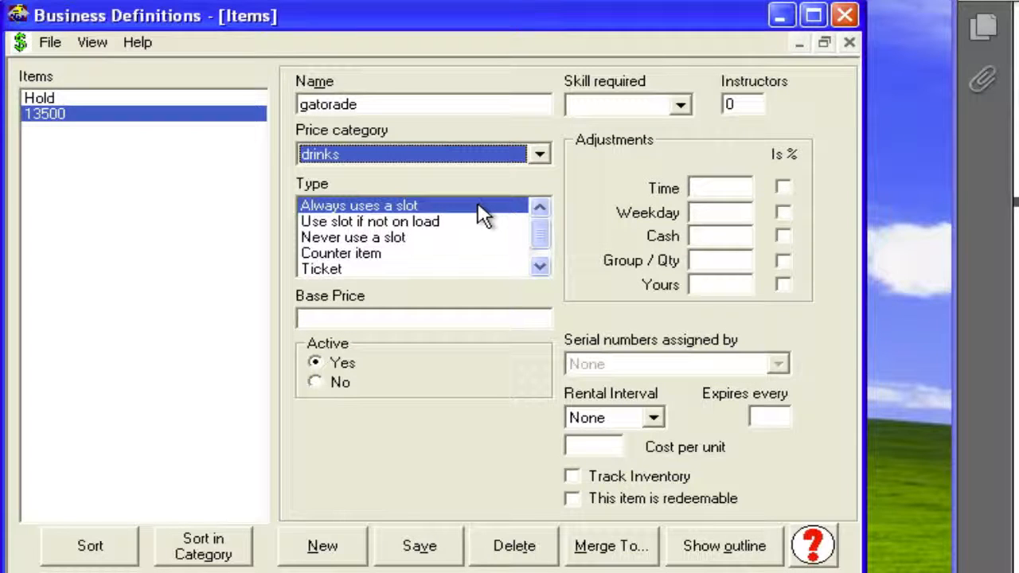
click(385, 254)
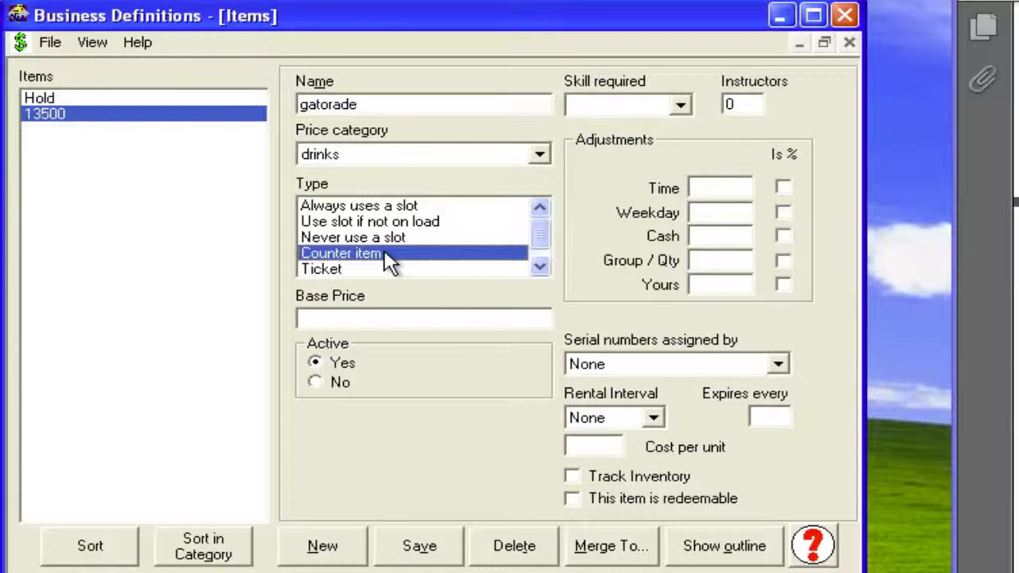
click(378, 316)
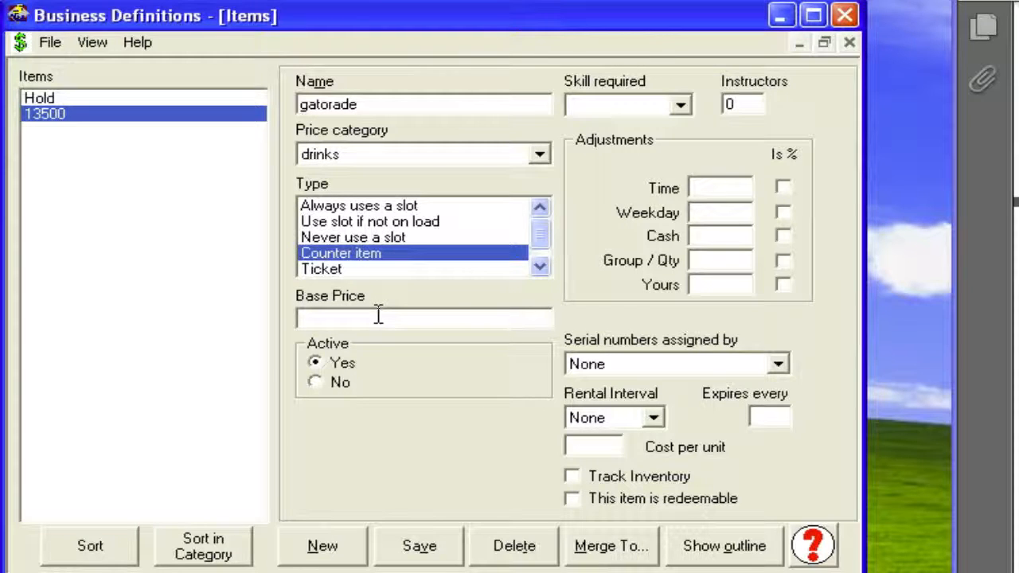
text(2)
click(778, 366)
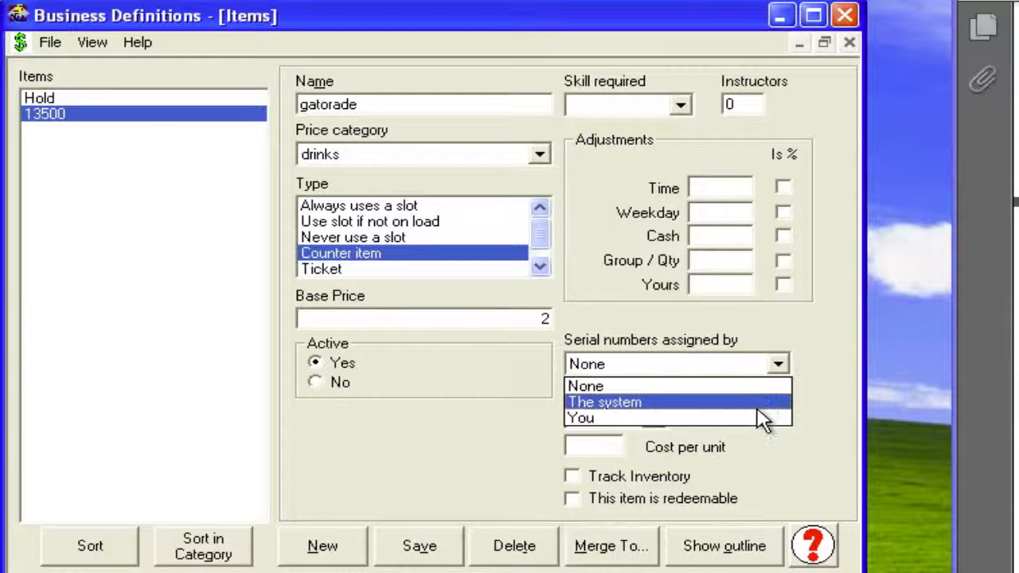
click(785, 363)
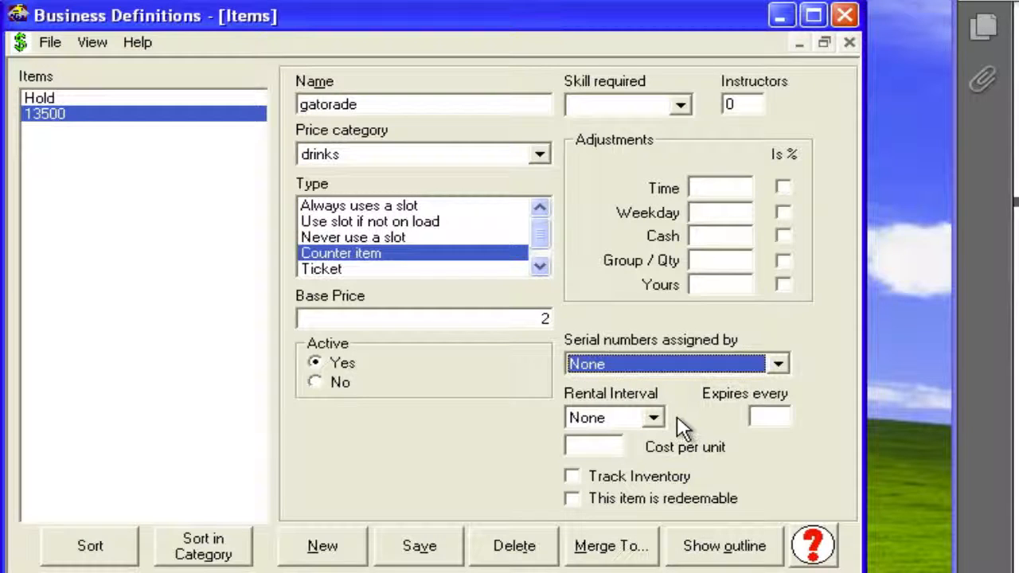
click(426, 551)
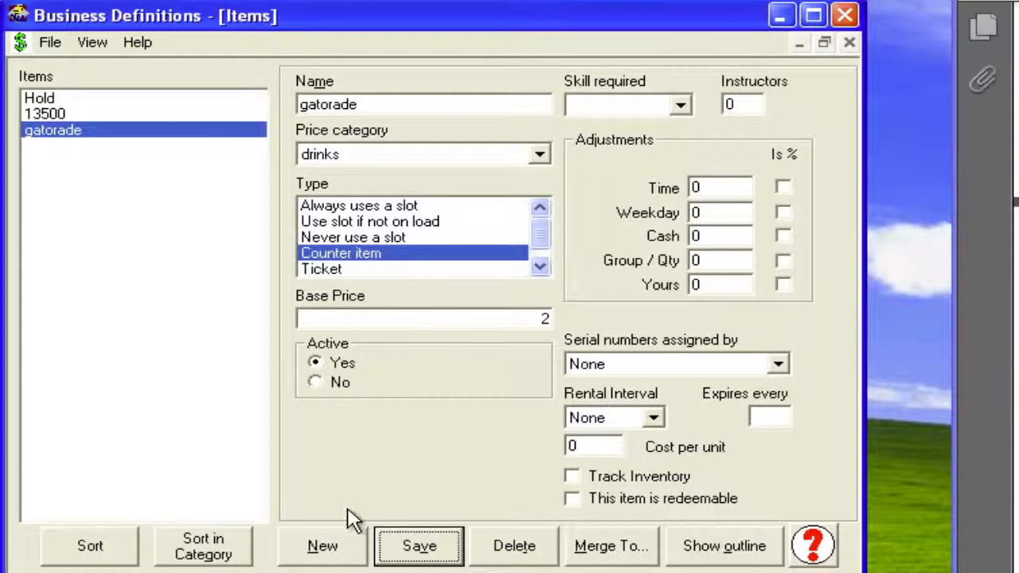
- Add and save a "hop and pop" item in the jumps price category, with type Always uses a slot and base price 15
click(338, 548)
text(hop and pop)
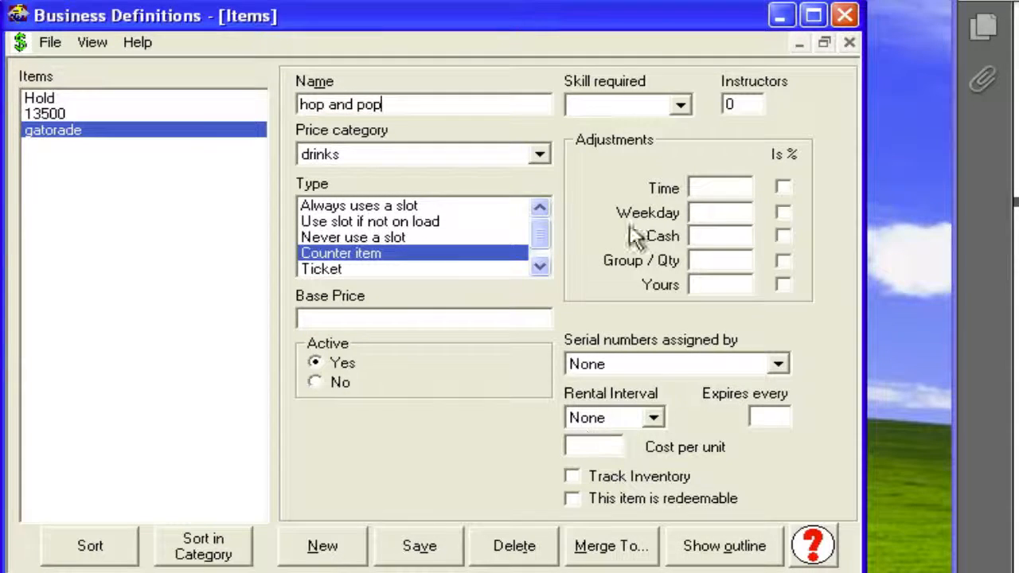
click(541, 156)
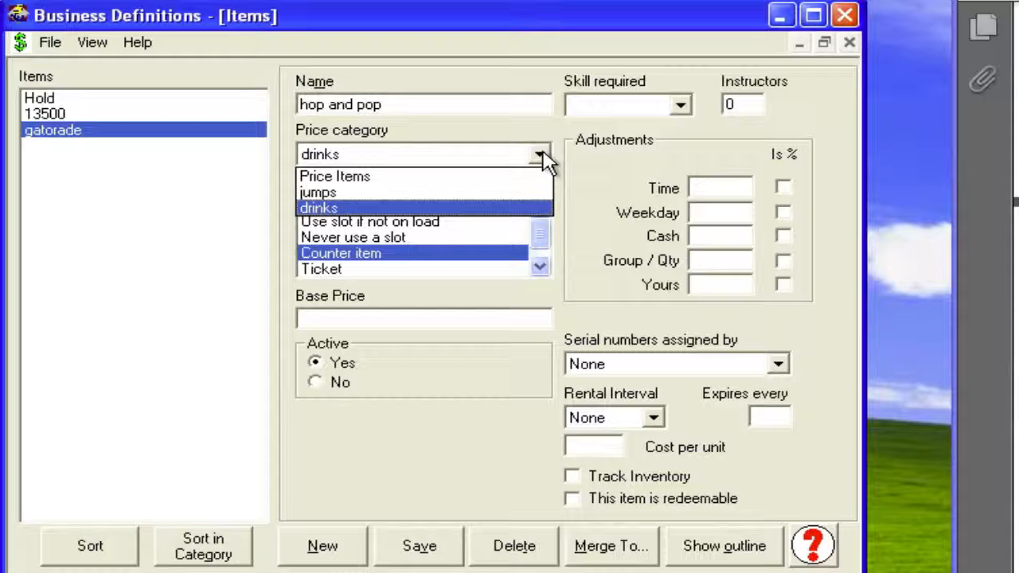
click(493, 192)
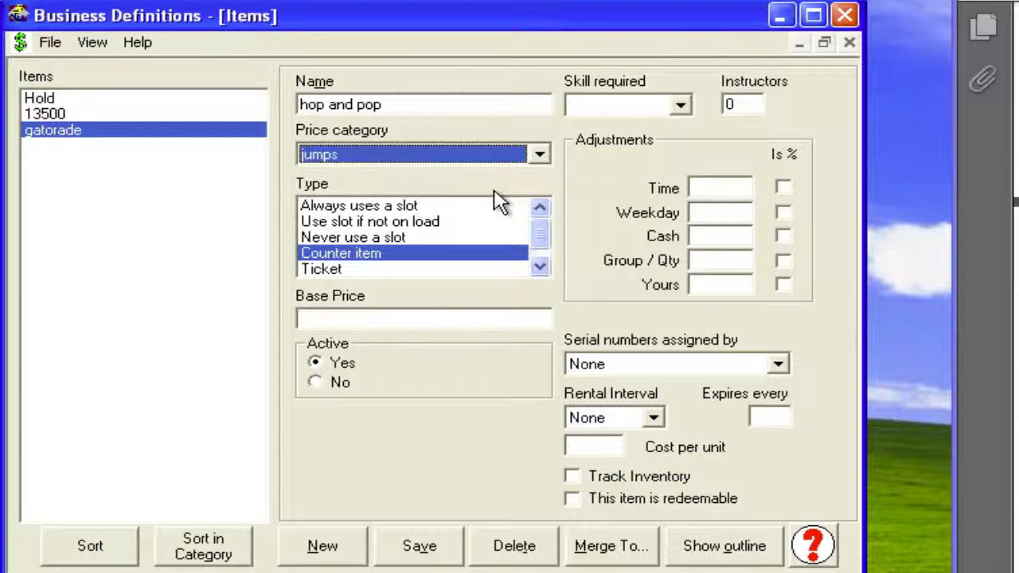
click(431, 204)
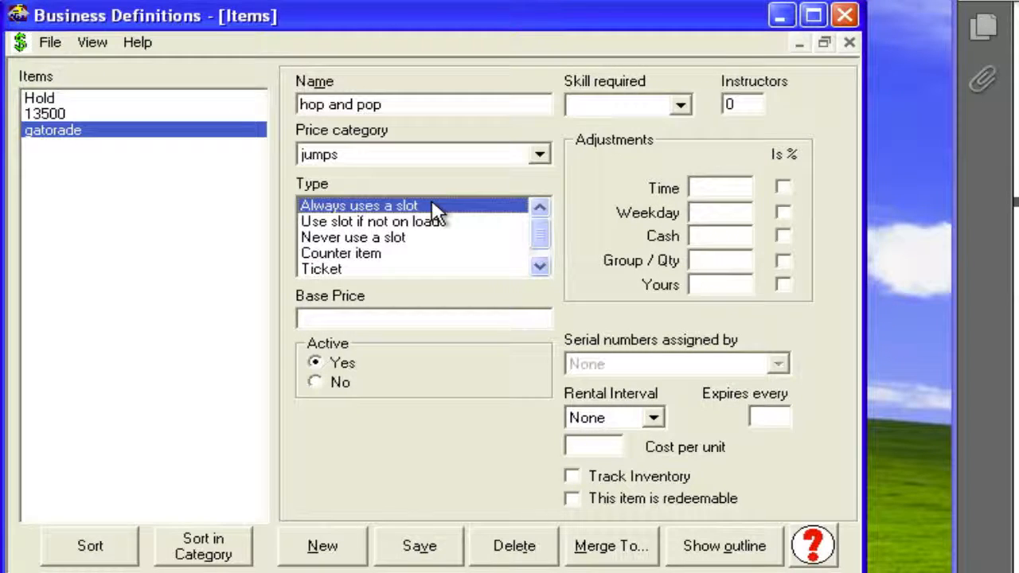
click(396, 315)
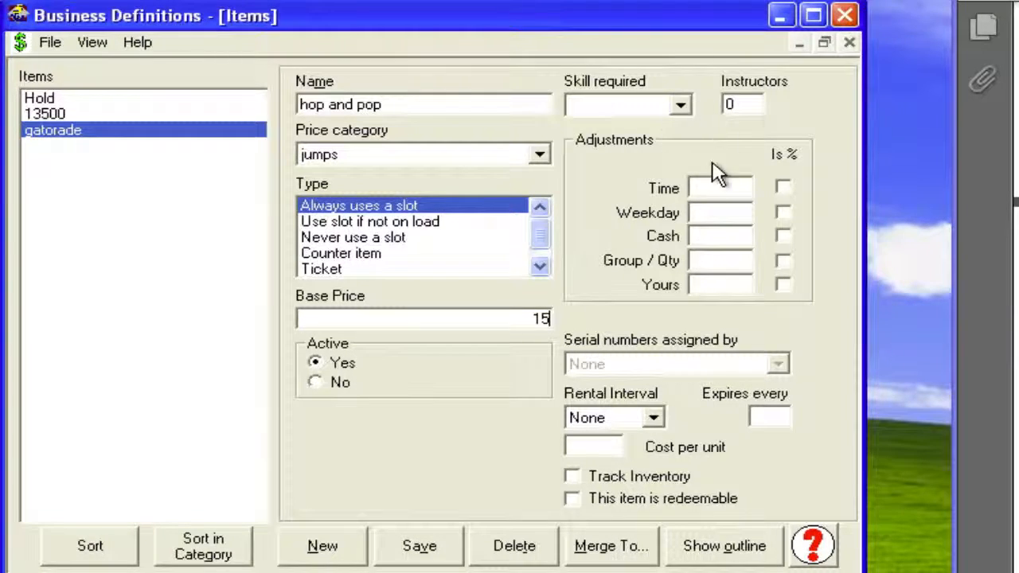
click(423, 550)
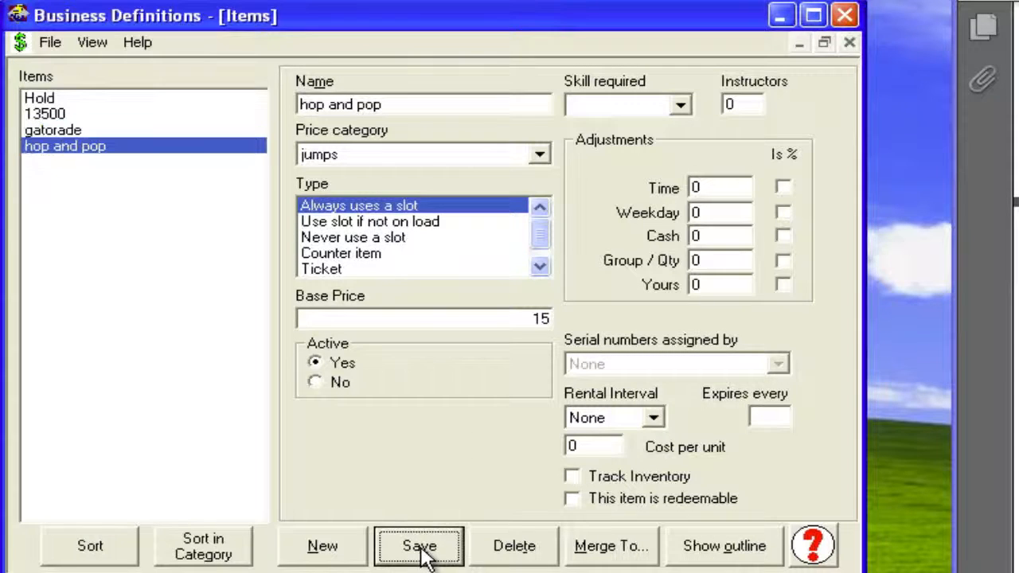
- Switch from the Items topic to the Extended Price Adjustments topic
click(108, 44)
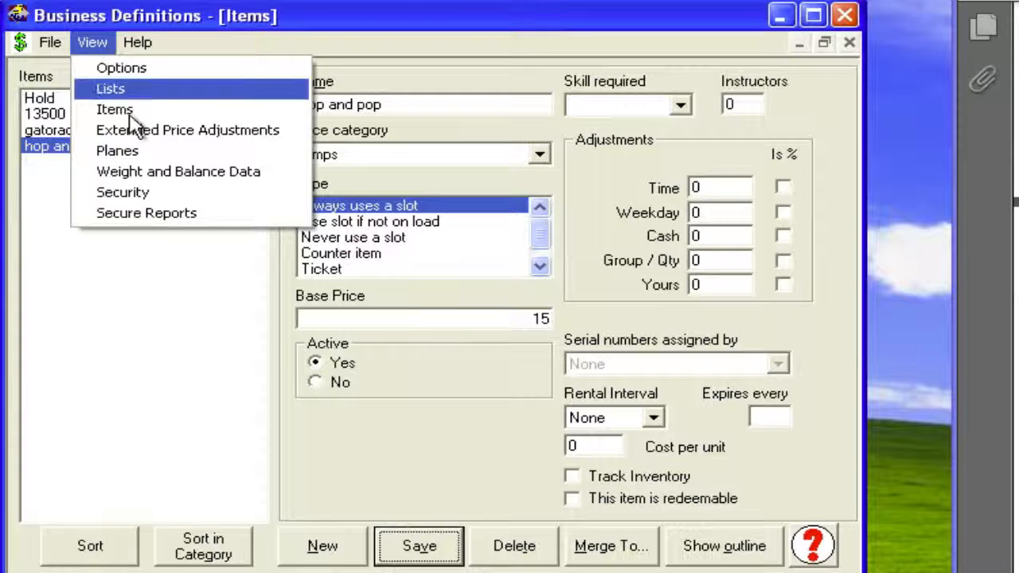
click(137, 134)
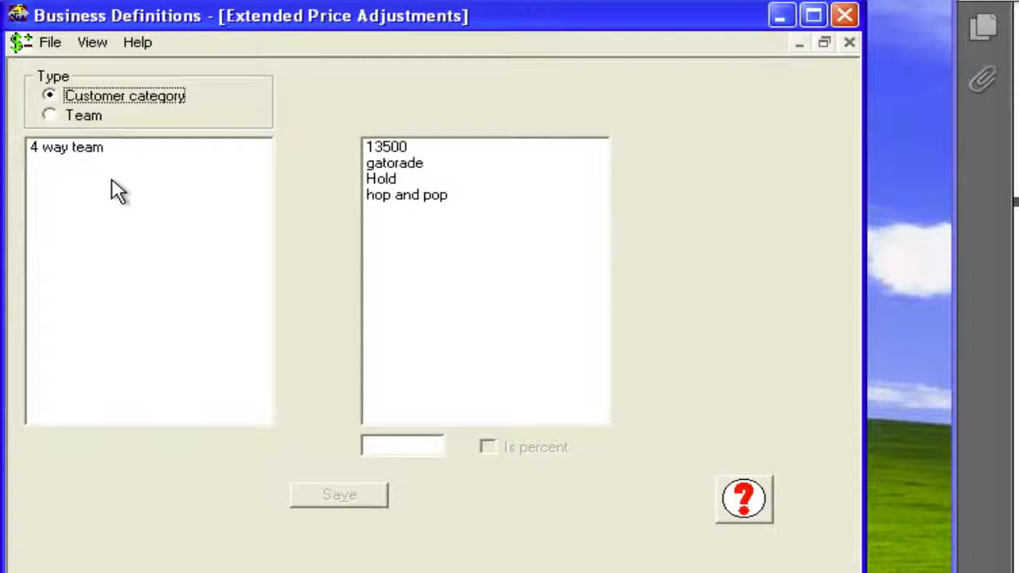
- Set and save a 10 percent price adjustment on the 13500 item for the 4 way team customer category
click(51, 116)
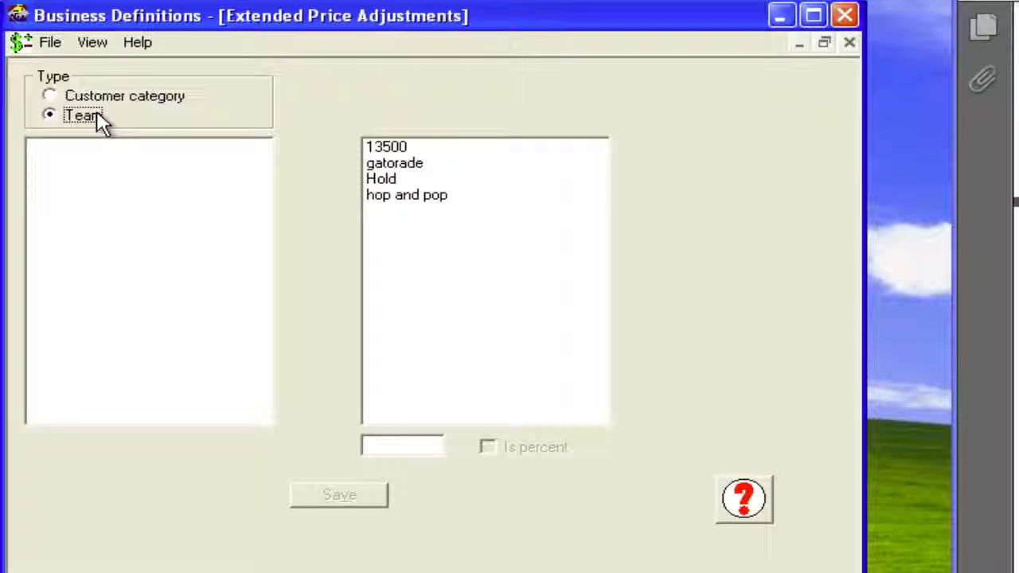
click(52, 95)
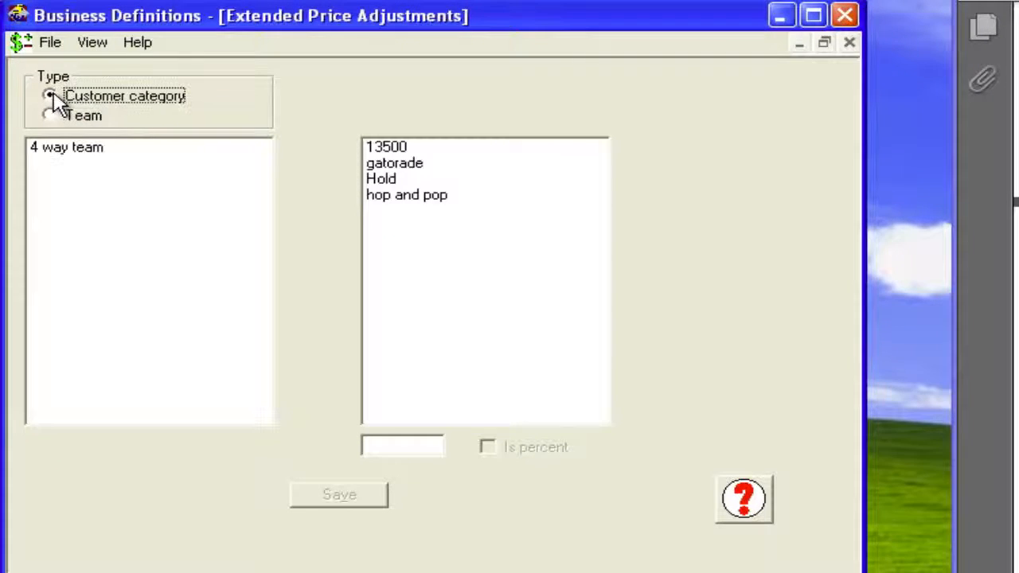
click(80, 150)
click(393, 152)
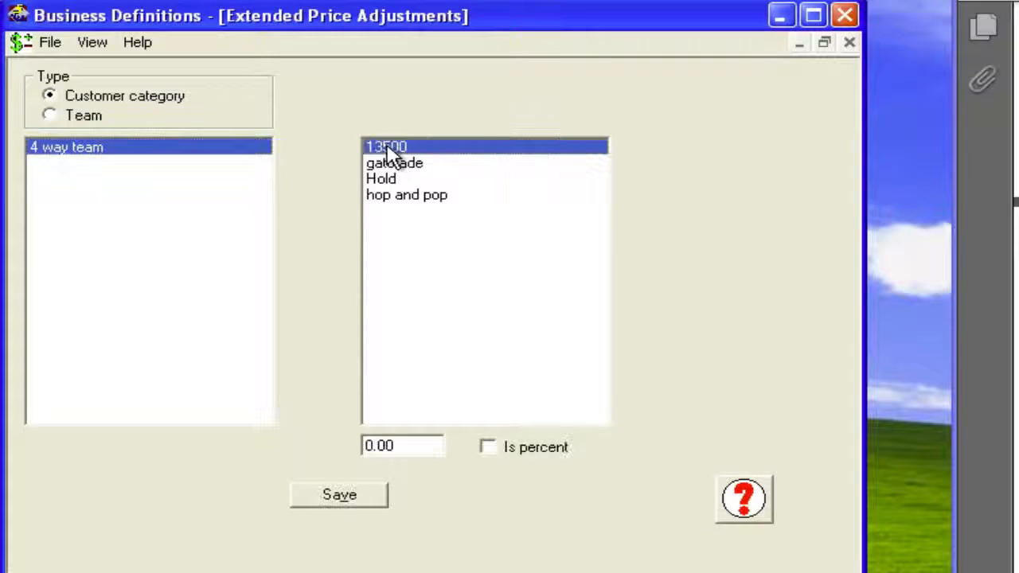
click(362, 447)
drag(403, 445, 340, 449)
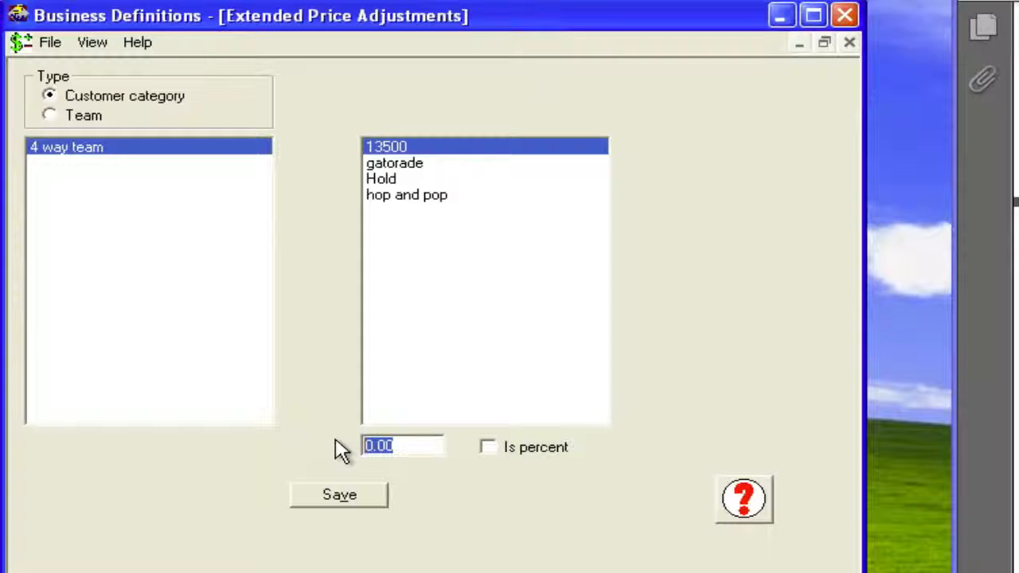
text(10)
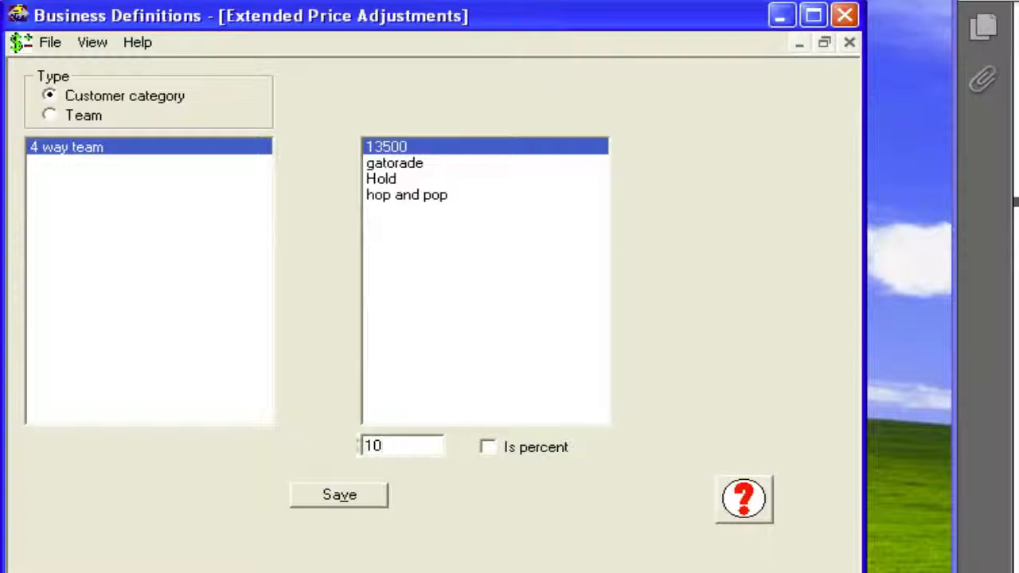
click(487, 448)
click(371, 497)
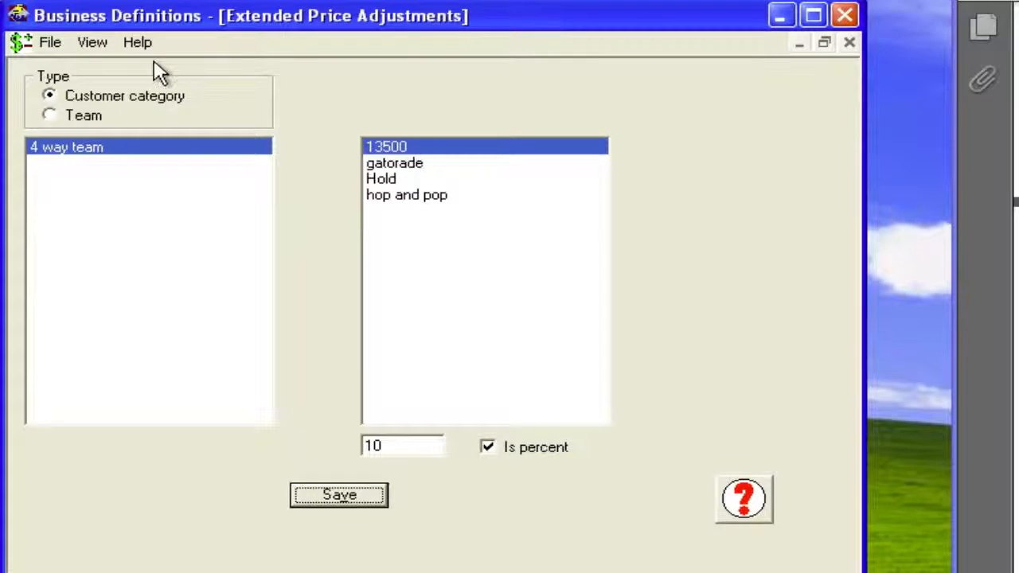
- Switch to the Planes topic and start a new plane named twin otter with 21 seats
click(94, 44)
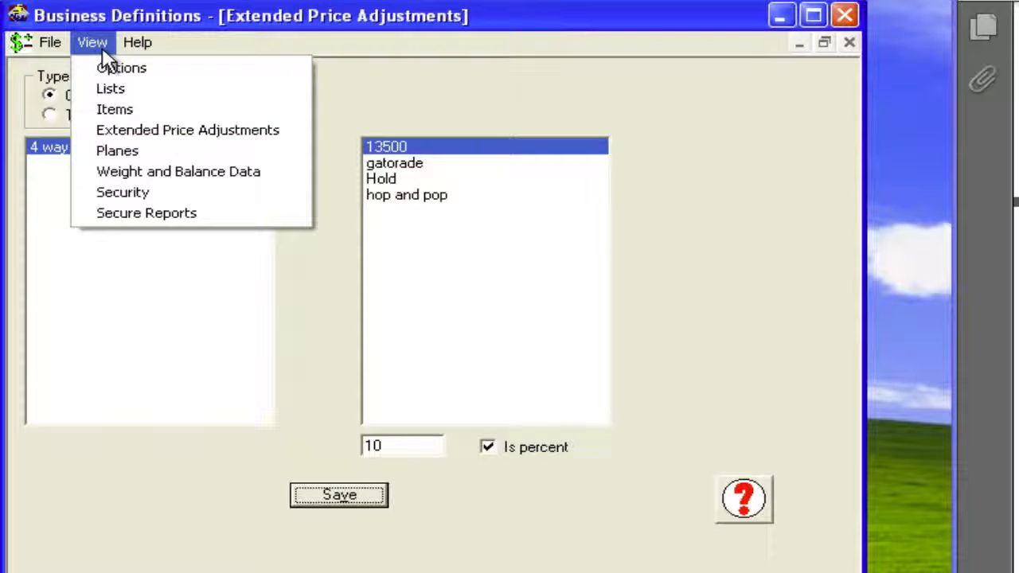
click(116, 150)
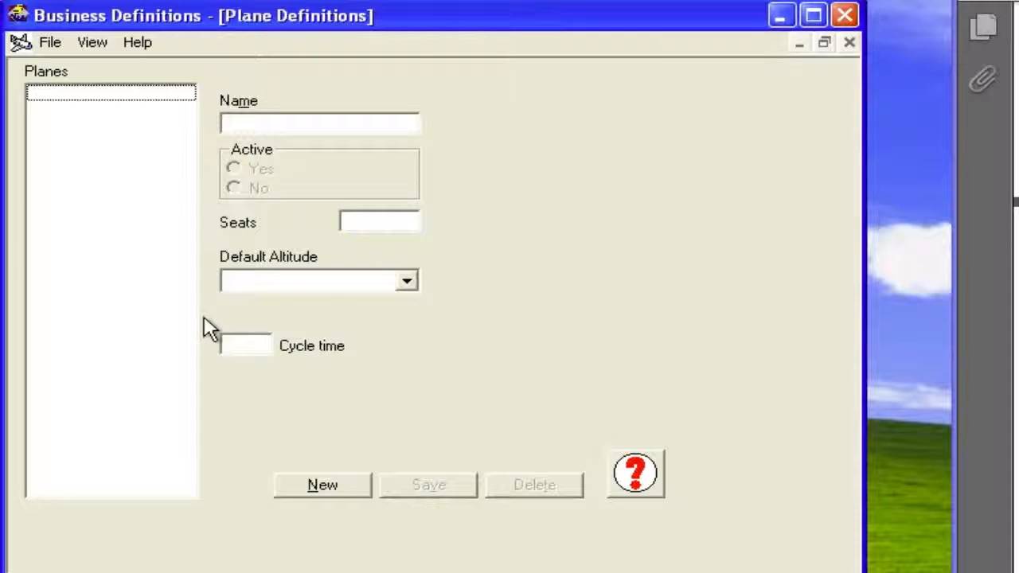
click(330, 491)
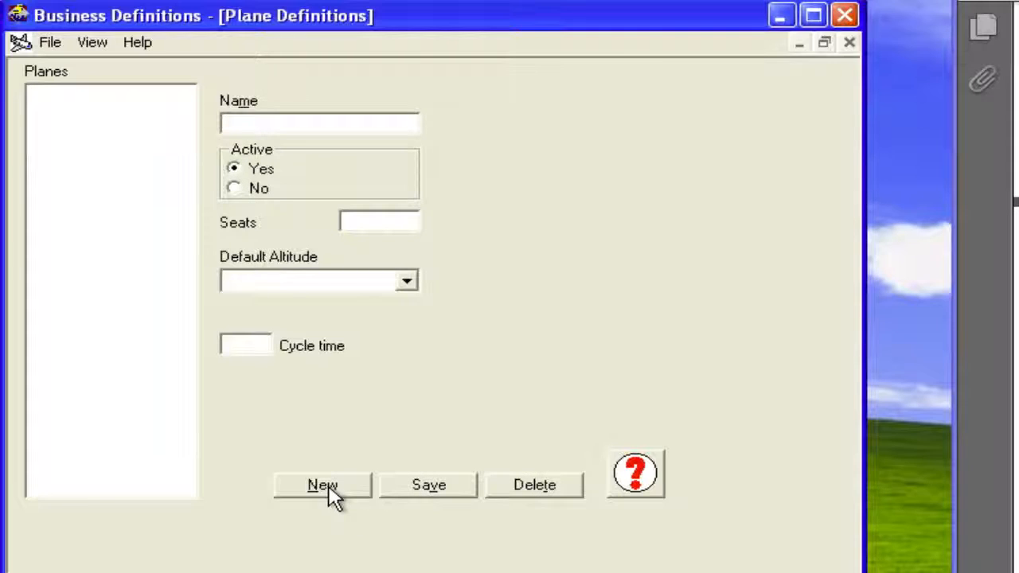
text(twin otter)
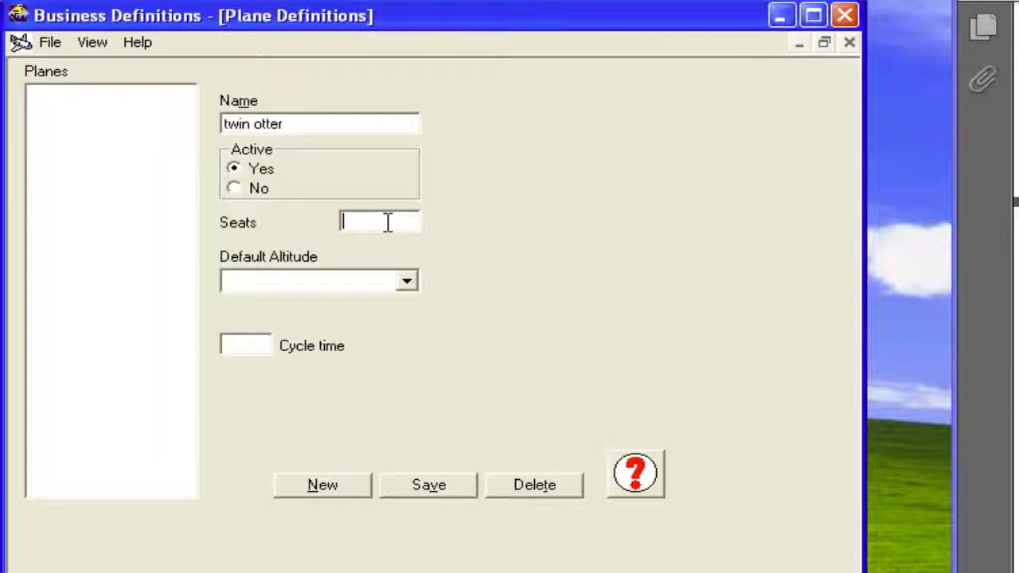
text(21)
- Give the twin otter a default altitude of 13500 and a cycle time of 22, and save it
click(409, 282)
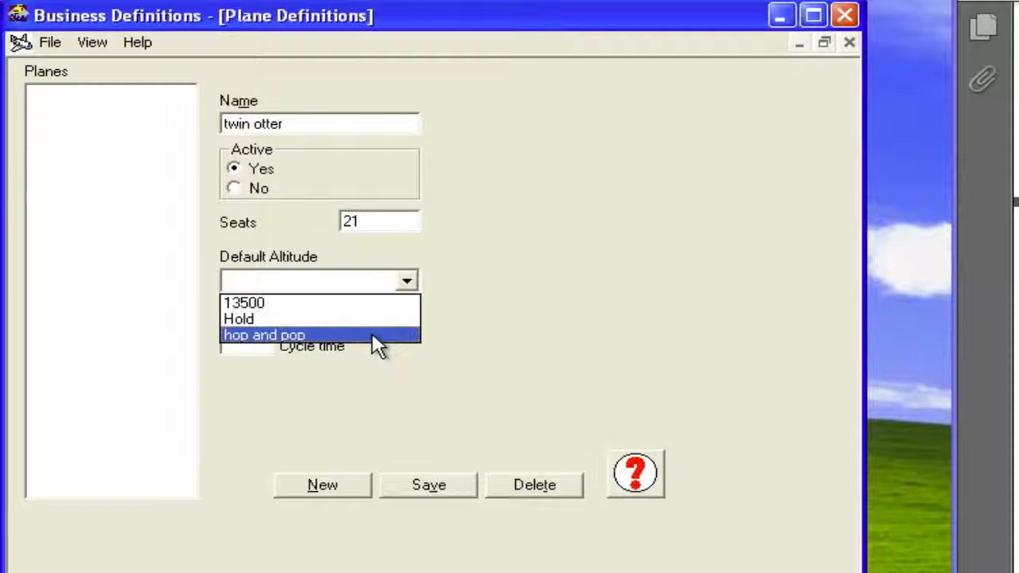
click(369, 306)
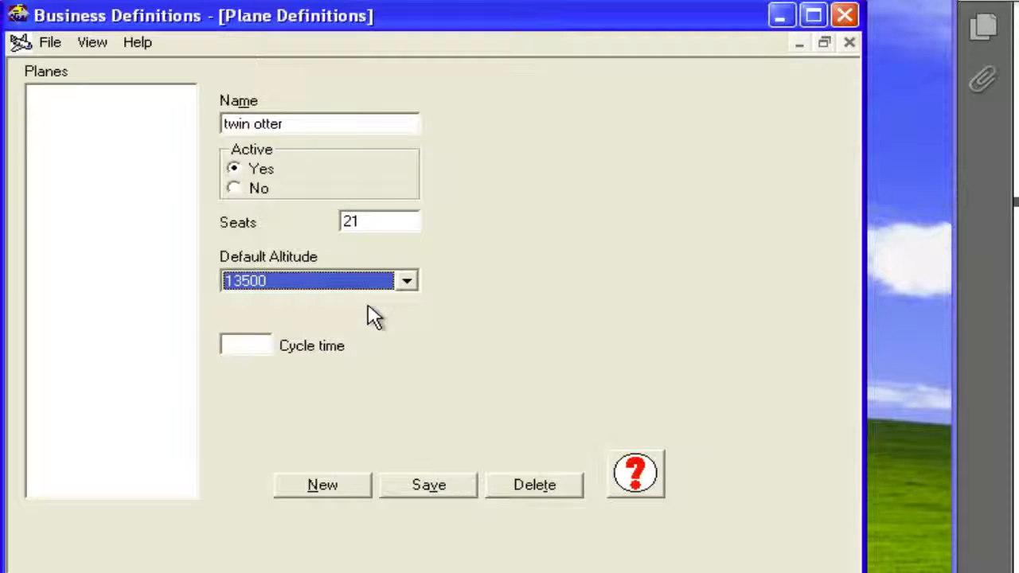
click(252, 346)
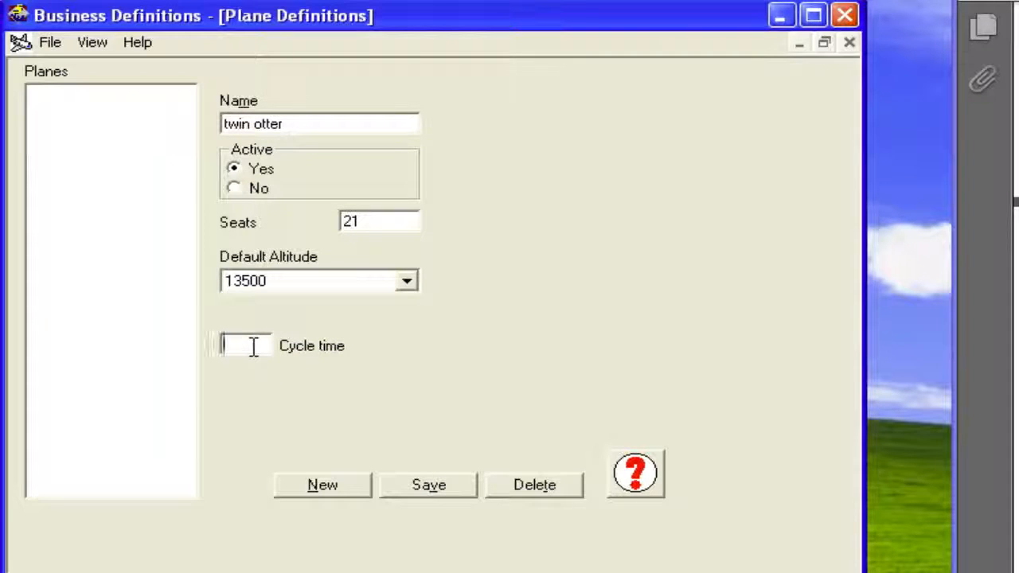
text(22)
click(428, 485)
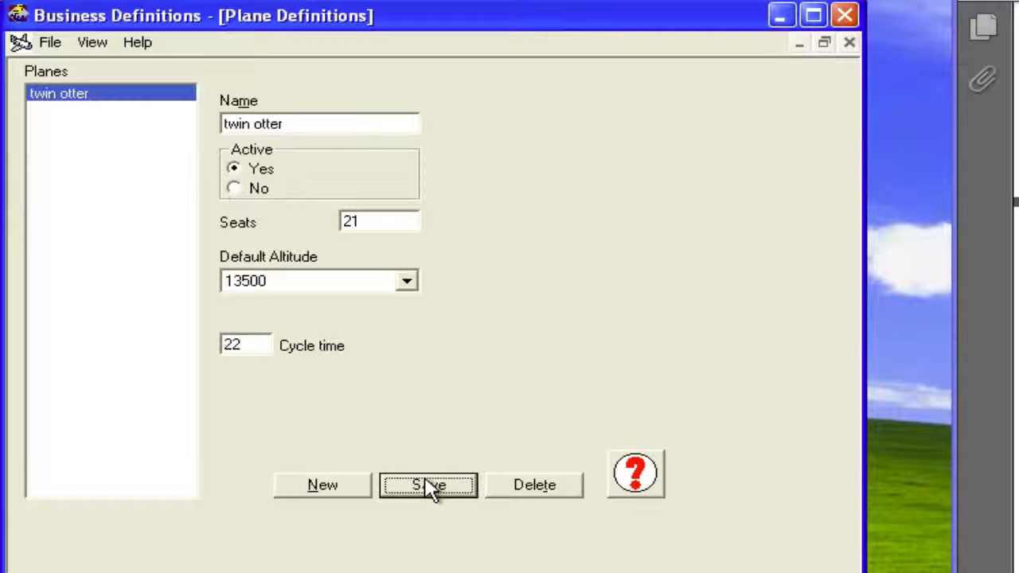
- Add and save a plane named slow otter with 20 seats, default altitude hop and pop, and cycle time 10
click(338, 495)
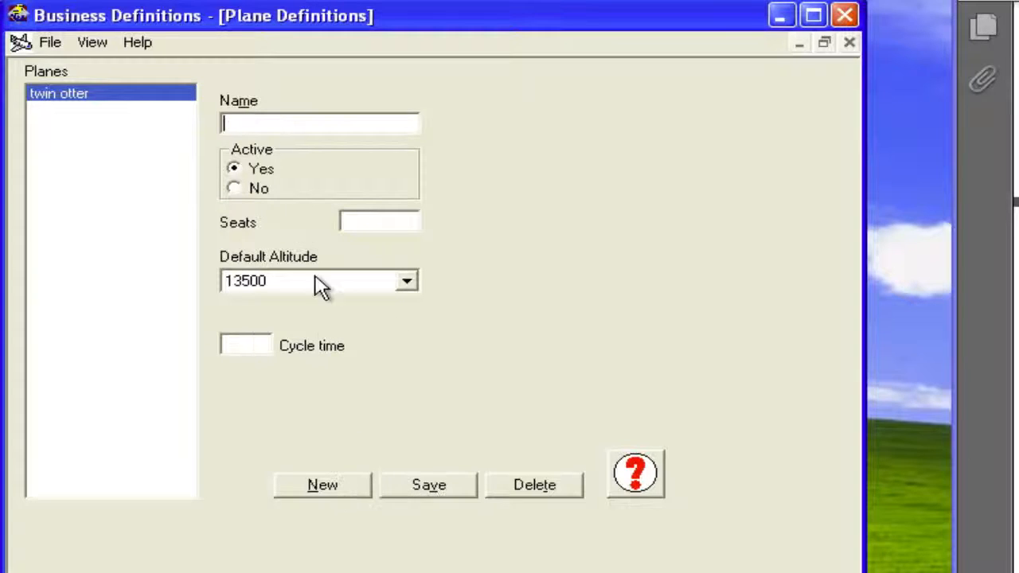
text(slow otter)
click(350, 217)
click(408, 281)
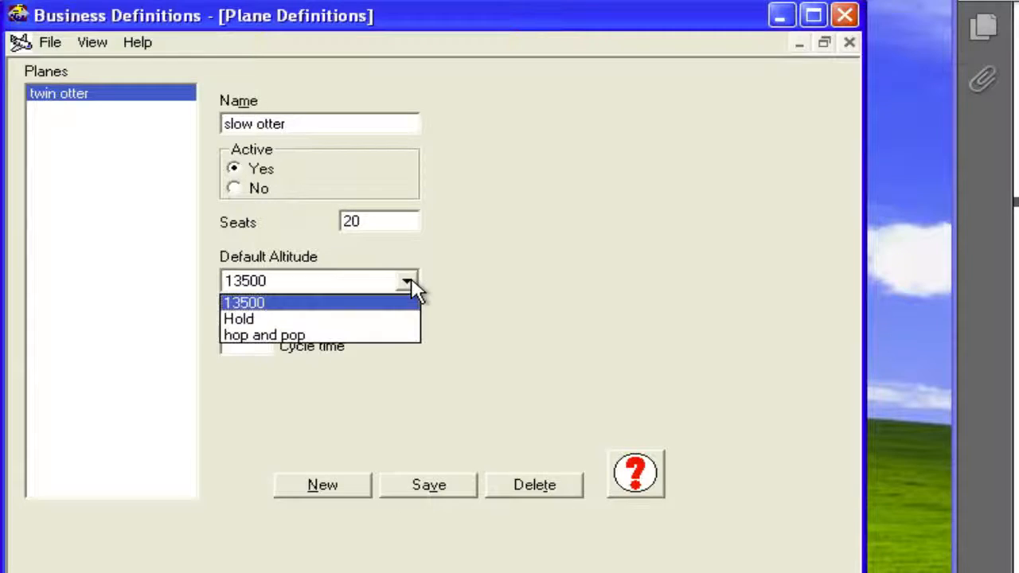
click(378, 339)
click(260, 344)
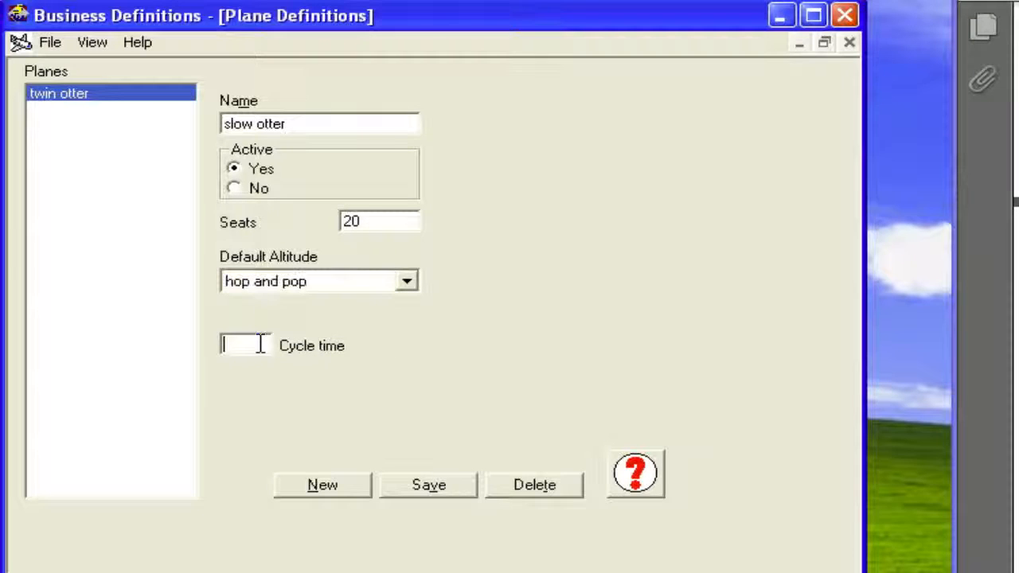
text(10)
click(429, 483)
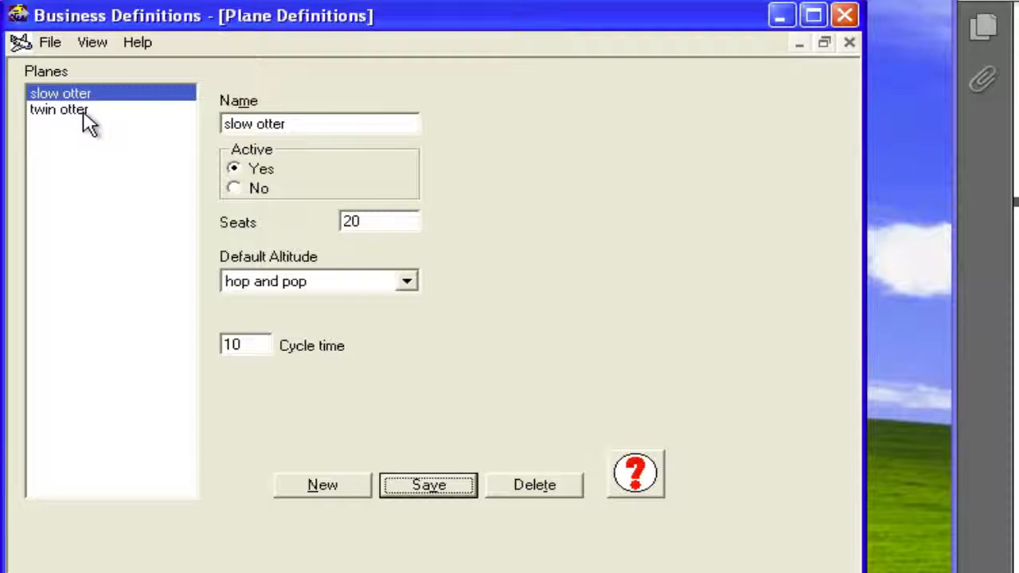
- Review the Weight and Balance Data topic, and switch to the Security topic
click(98, 45)
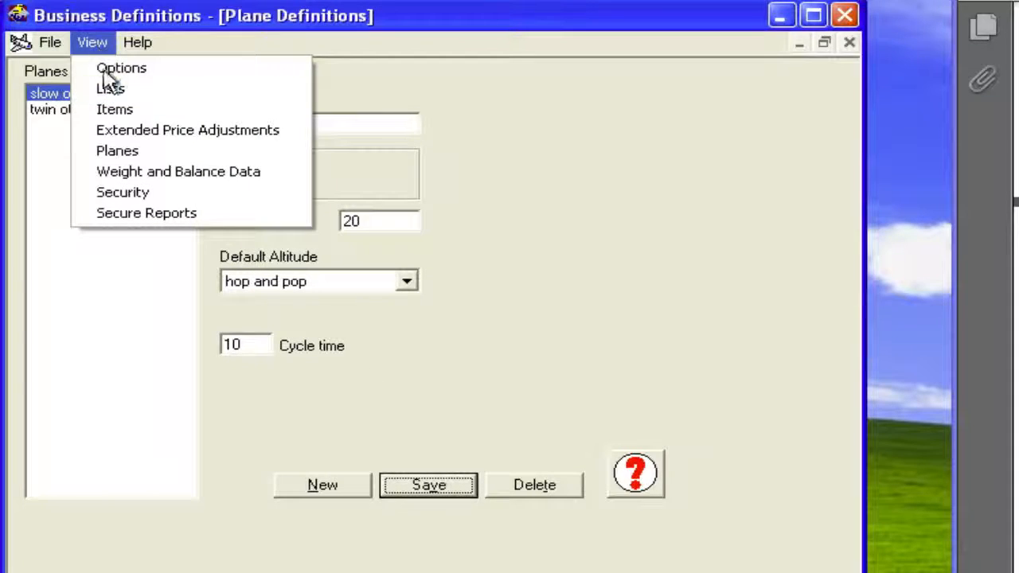
click(130, 173)
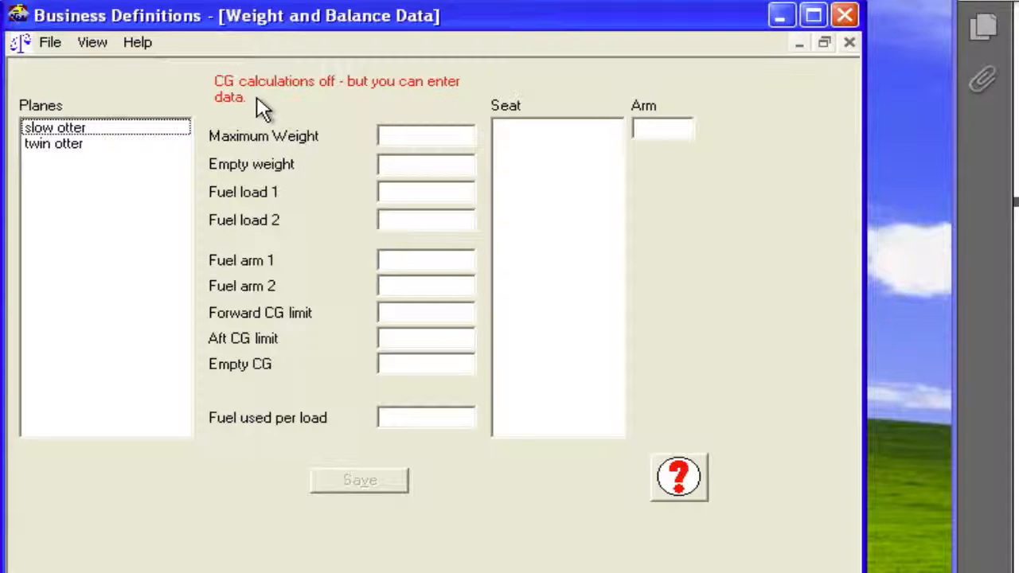
click(104, 43)
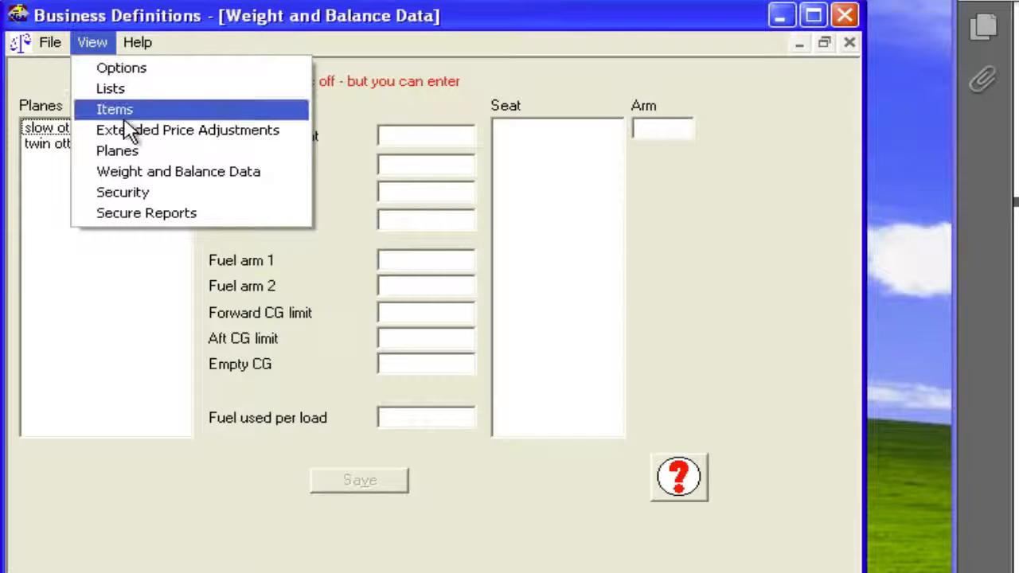
click(132, 192)
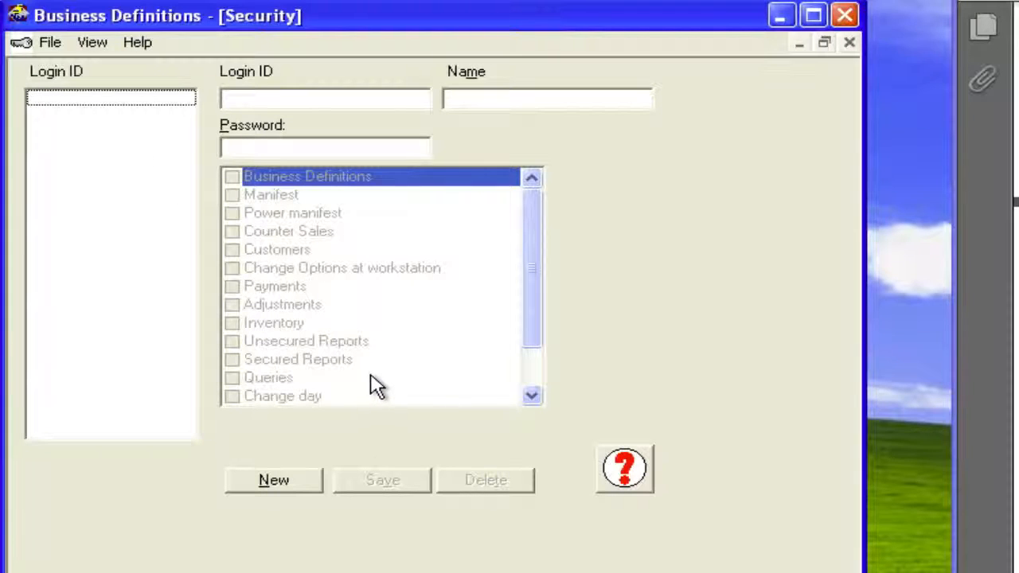
- Start a new security login and enter its login ID, the staff member's name and the account password
click(294, 485)
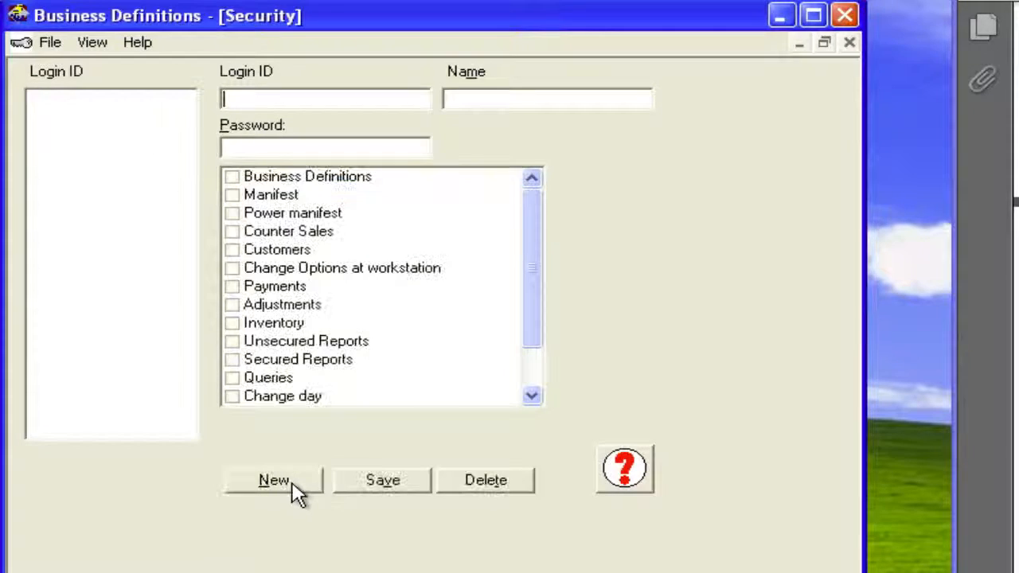
text(manifestgi)
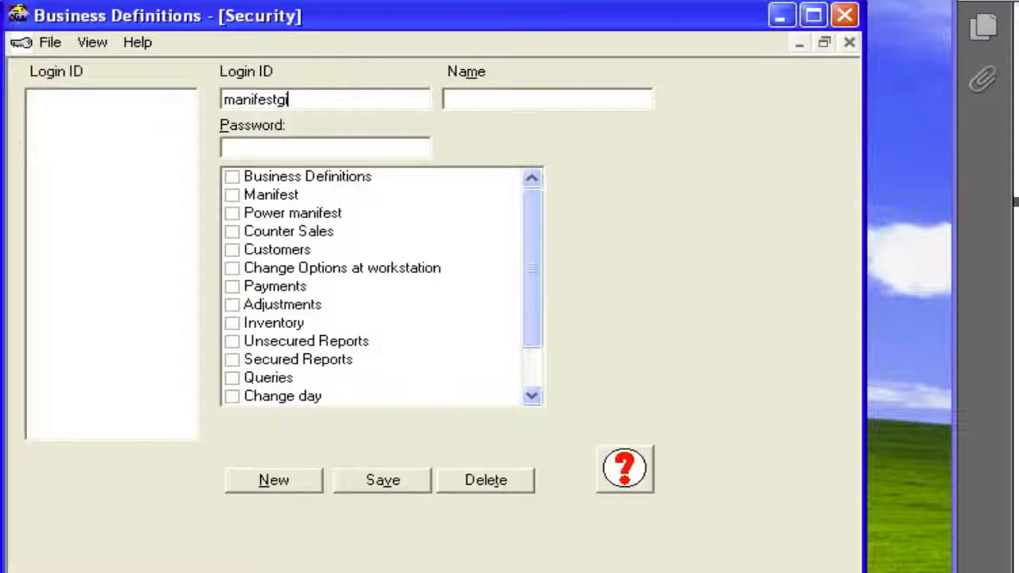
key(BackSpace)
key(BackSpace)
key(BackSpace)
key(BackSpace)
key(BackSpace)
key(BackSpace)
key(BackSpace)
key(BackSpace)
key(BackSpace)
key(BackSpace)
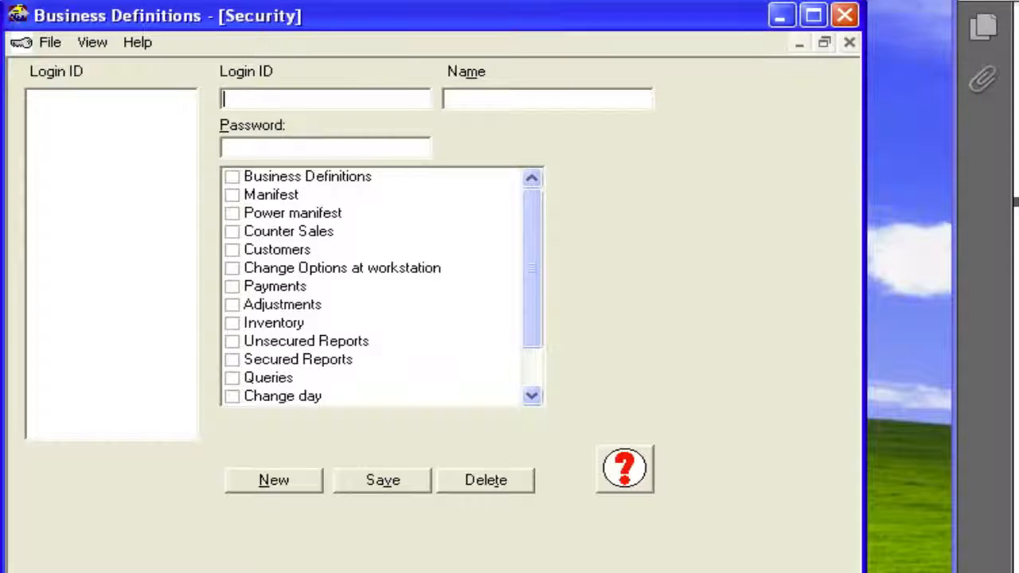
text(ste)
click(450, 103)
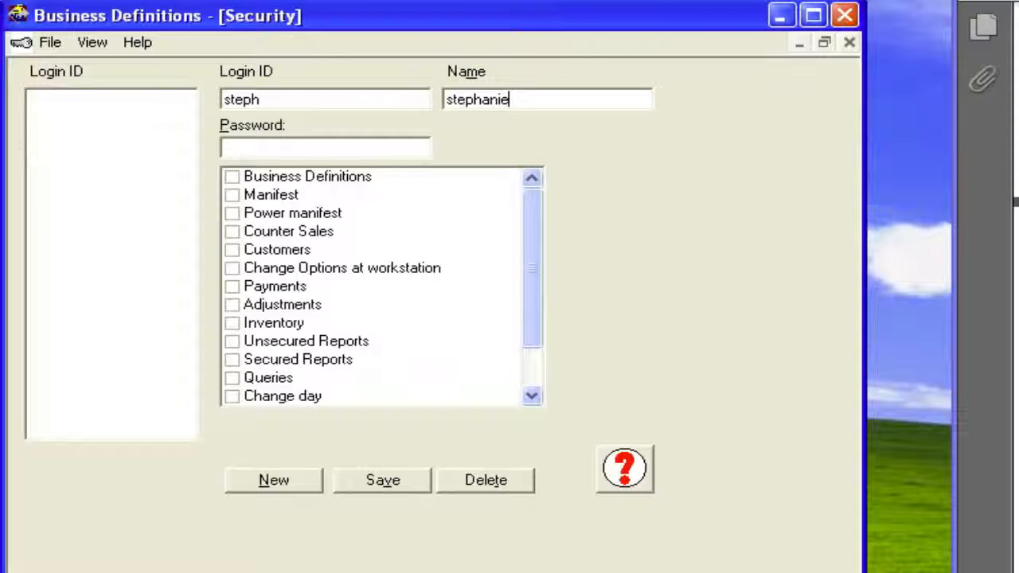
click(225, 148)
- Try out the Adjustments, Payments and Administration access rights for the new login and look through the list of rights
click(232, 305)
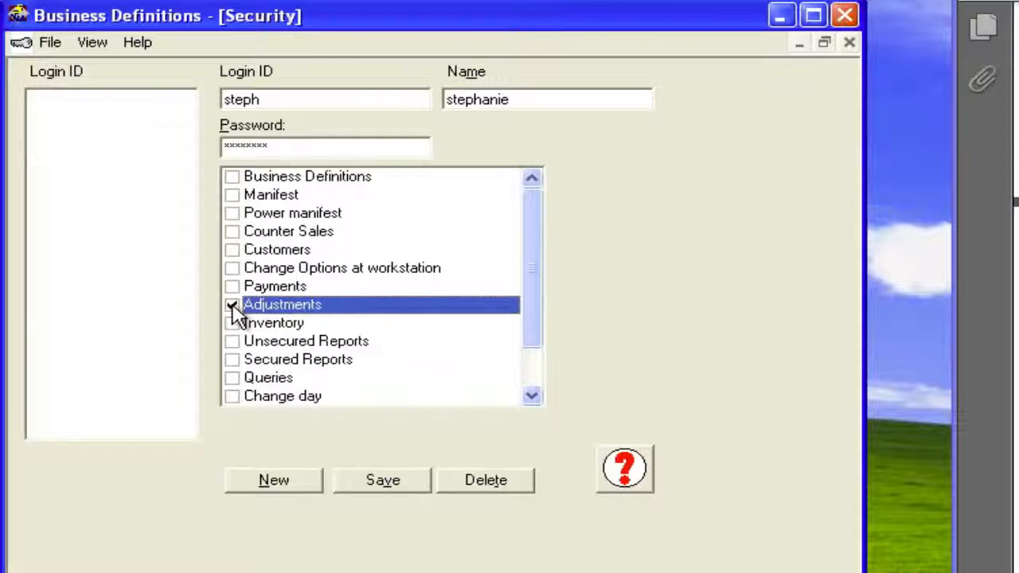
click(231, 286)
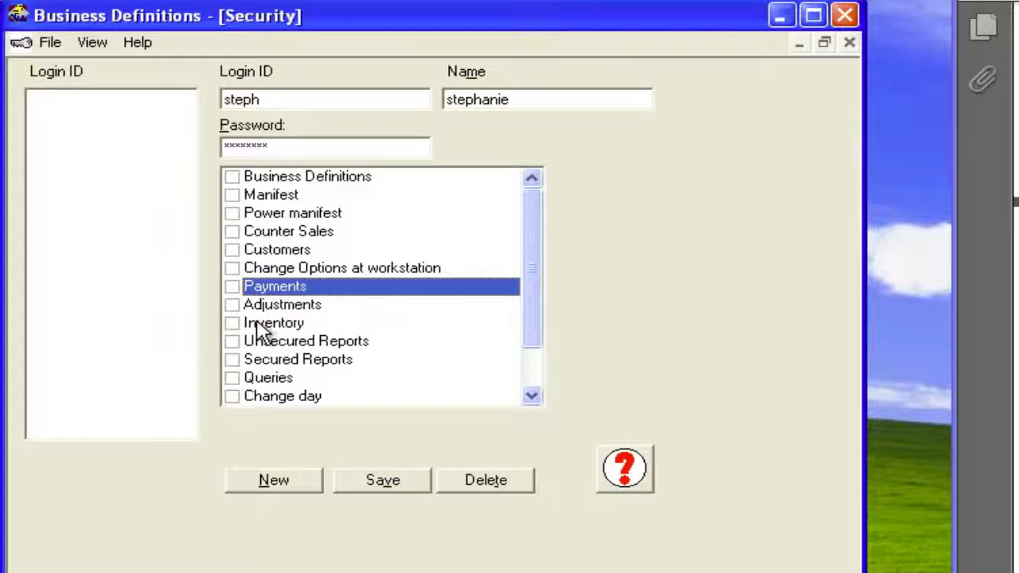
drag(539, 264, 531, 337)
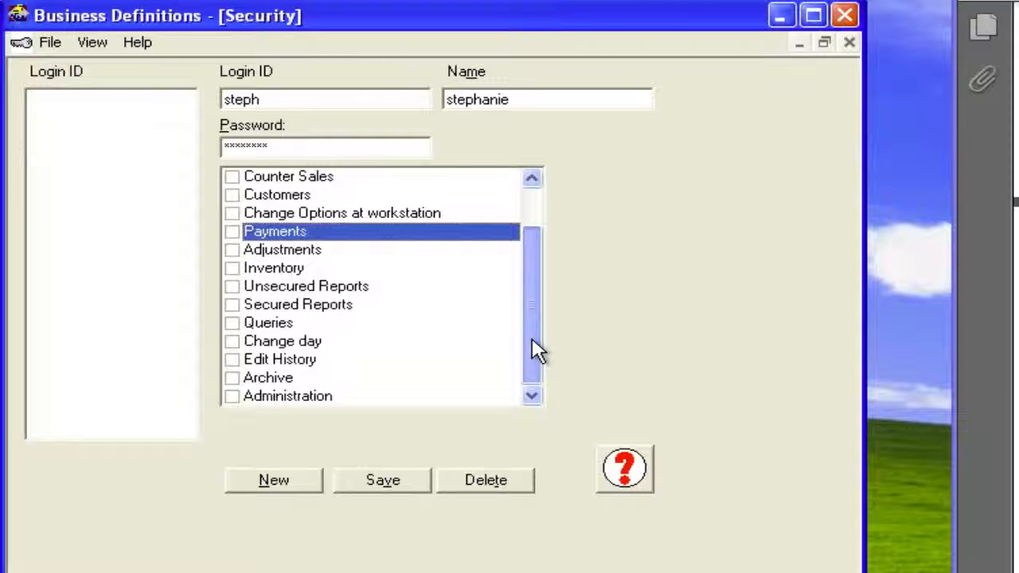
scroll(538, 318, up, 2)
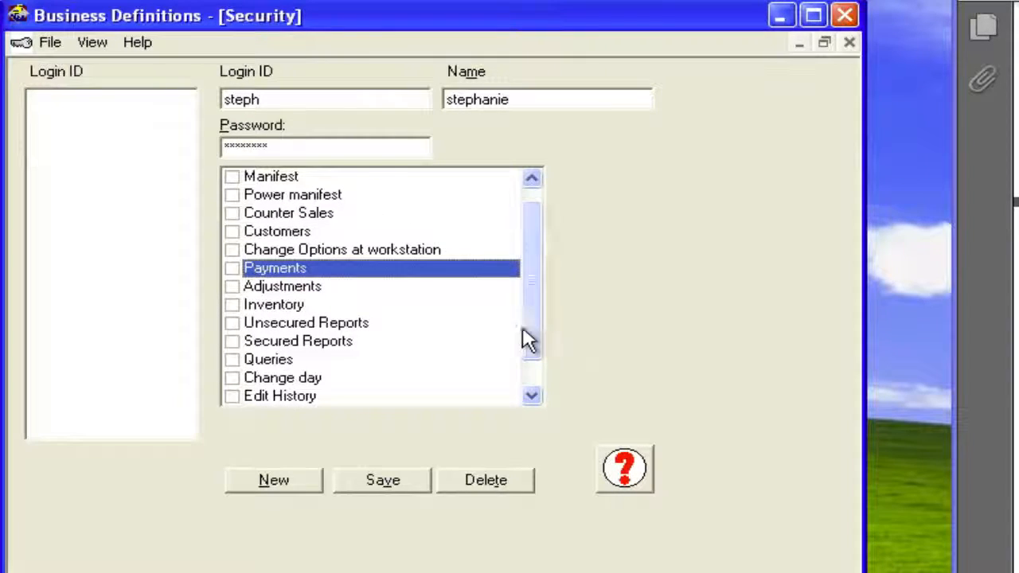
scroll(533, 328, down, 1)
click(231, 397)
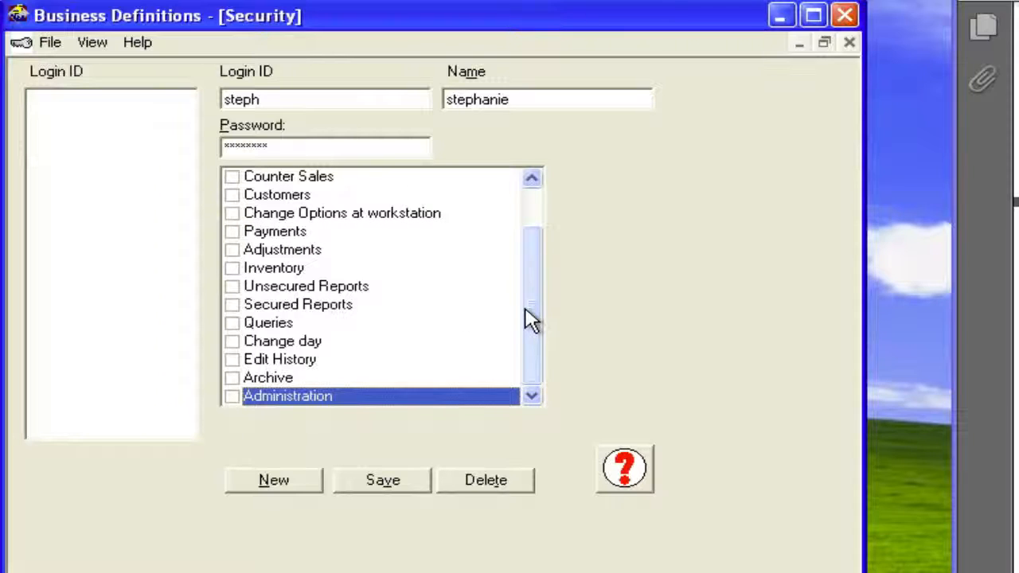
scroll(531, 303, up, 2)
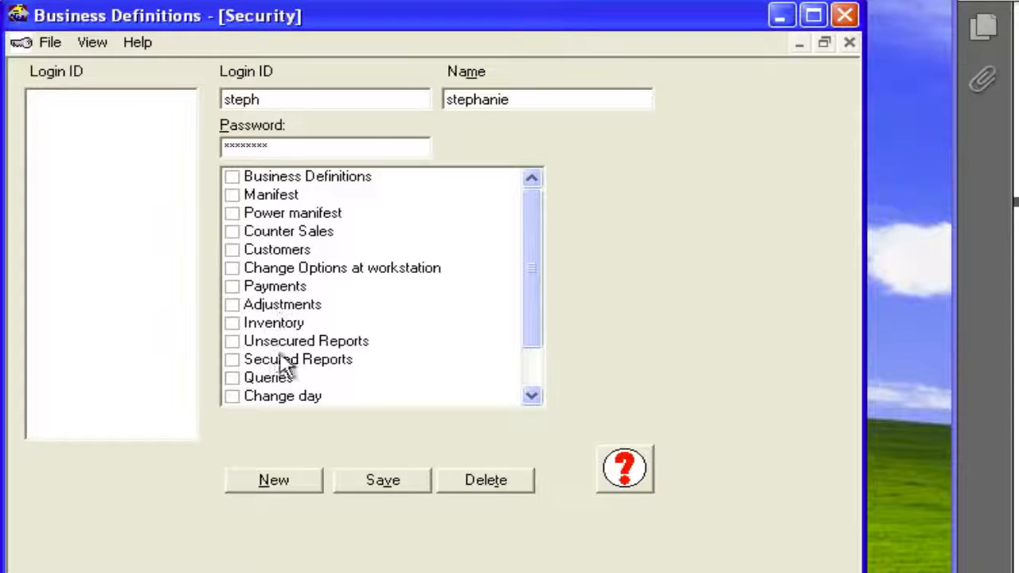
- Switch to the Secure Reports topic without saving the new login, and mark the Balances All report as secure
click(101, 45)
click(106, 209)
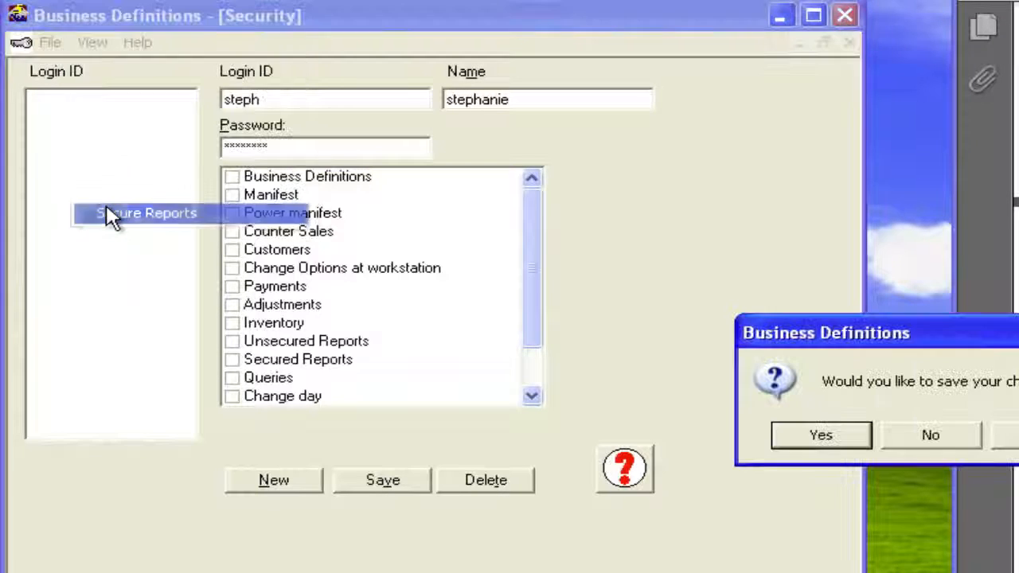
click(923, 438)
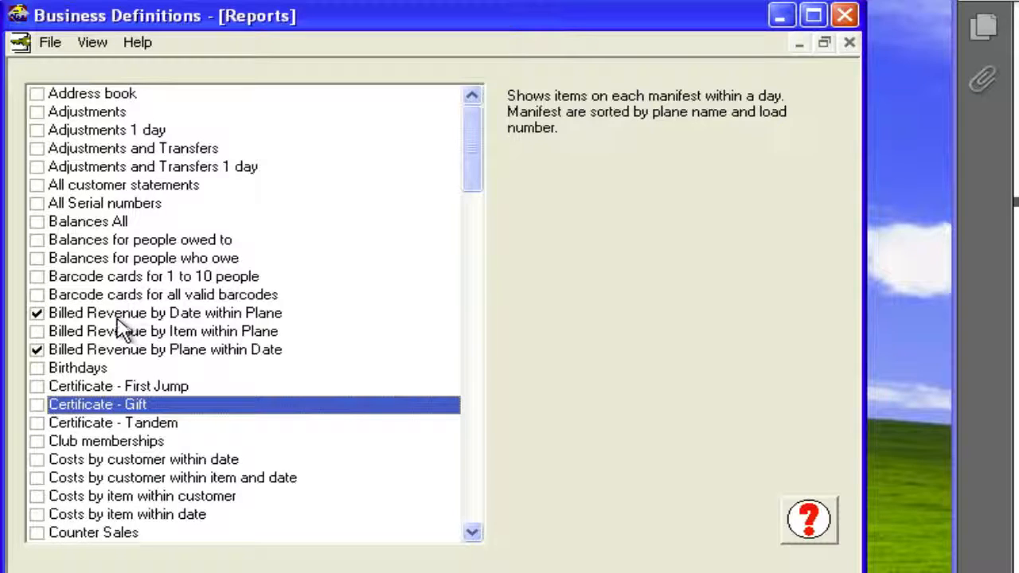
click(40, 222)
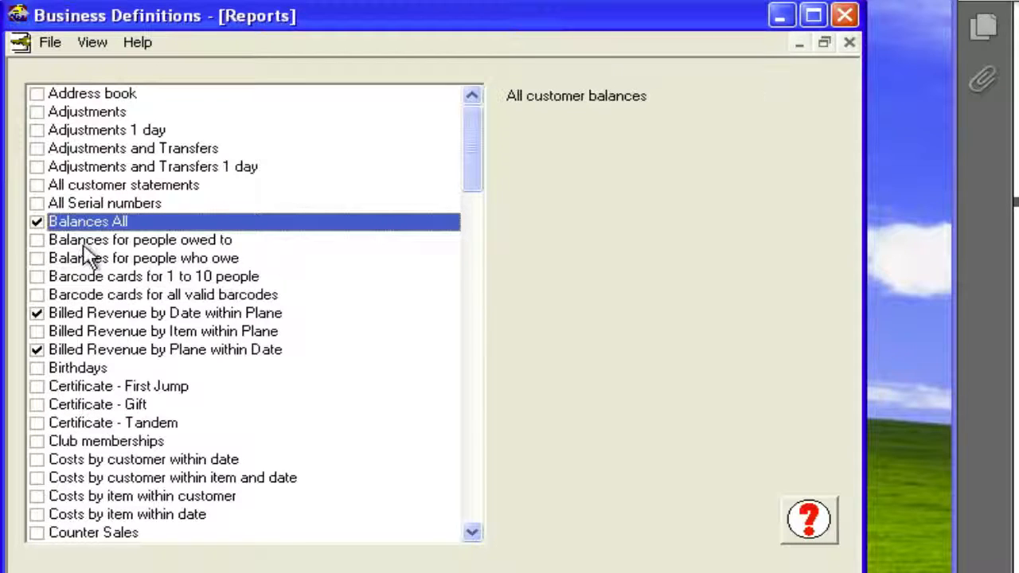
- Mark the Certificate - First Jump, Counter Sales and 1-day Manifests by plane and load reports as secure
click(39, 387)
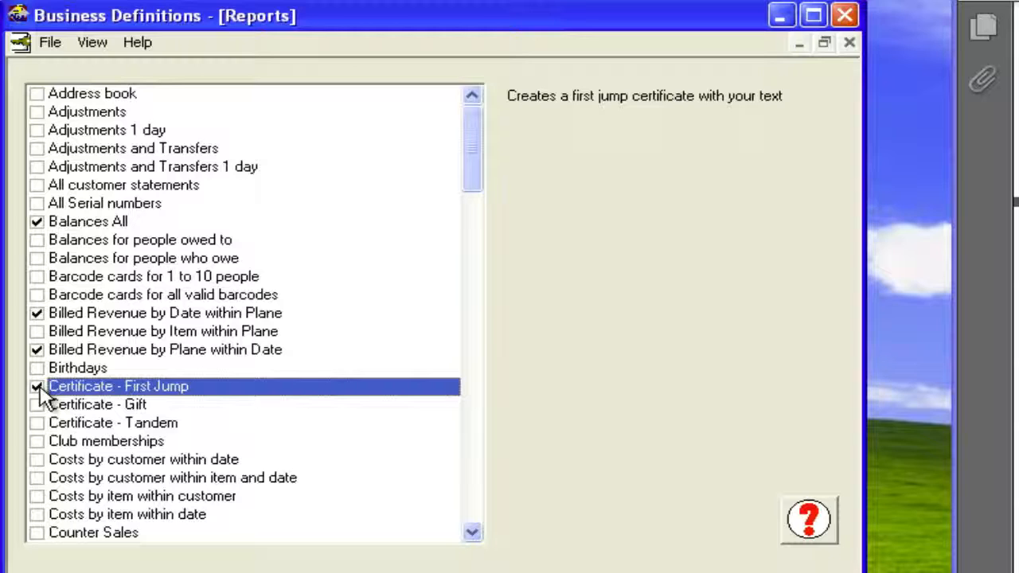
click(39, 533)
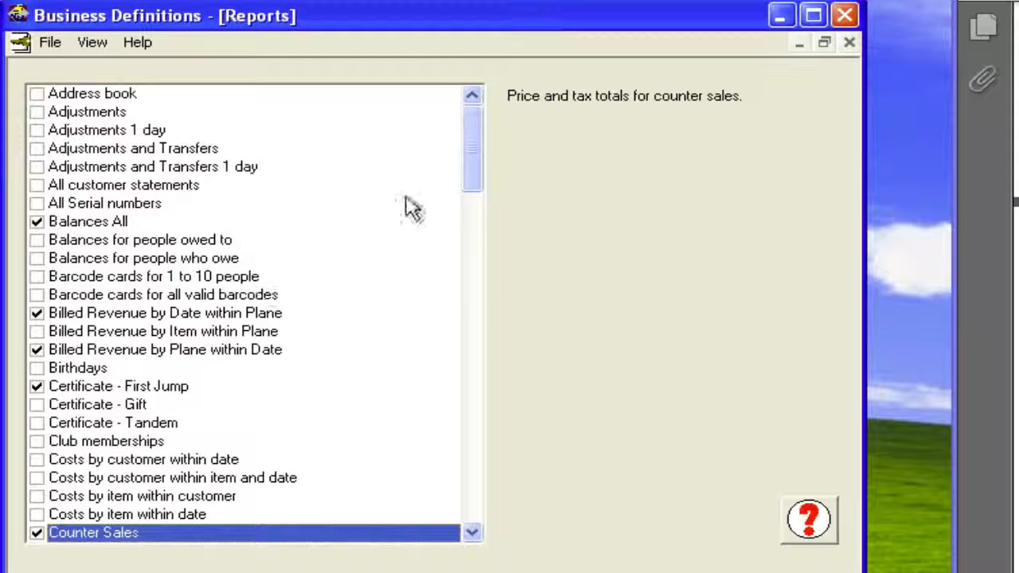
scroll(466, 236, down, 1)
scroll(466, 236, down, 8)
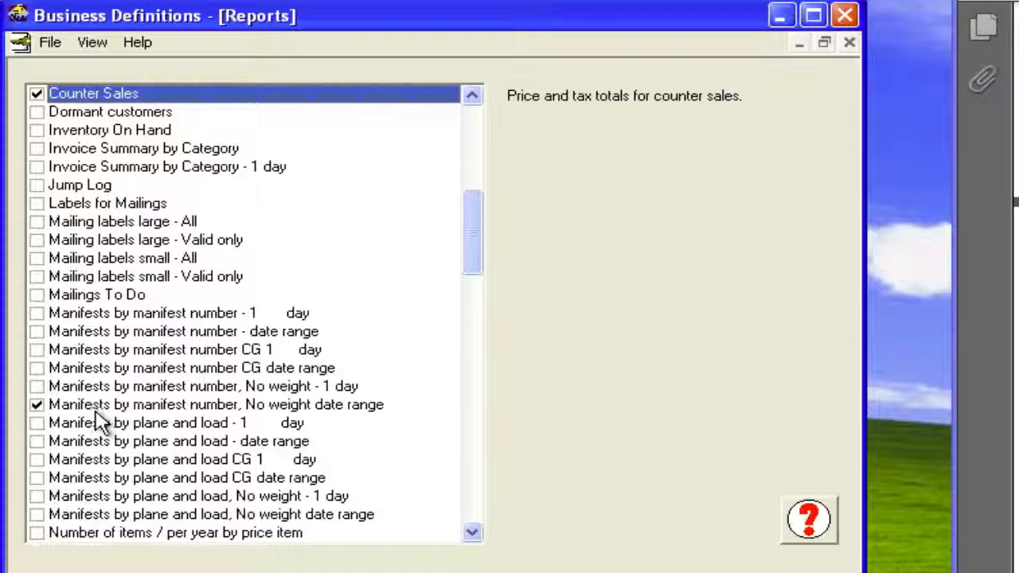
click(36, 423)
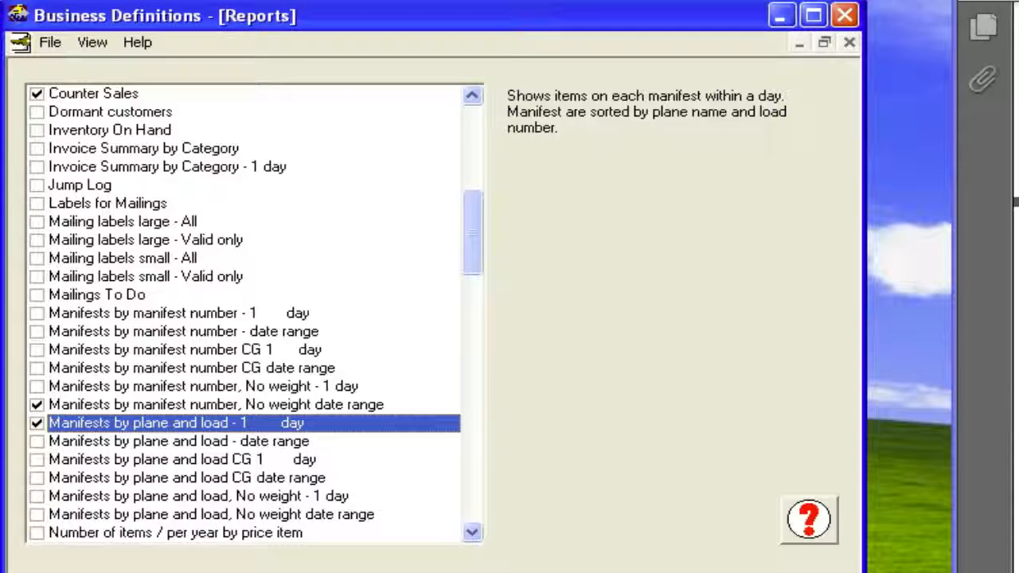
click(107, 37)
click(106, 36)
click(51, 46)
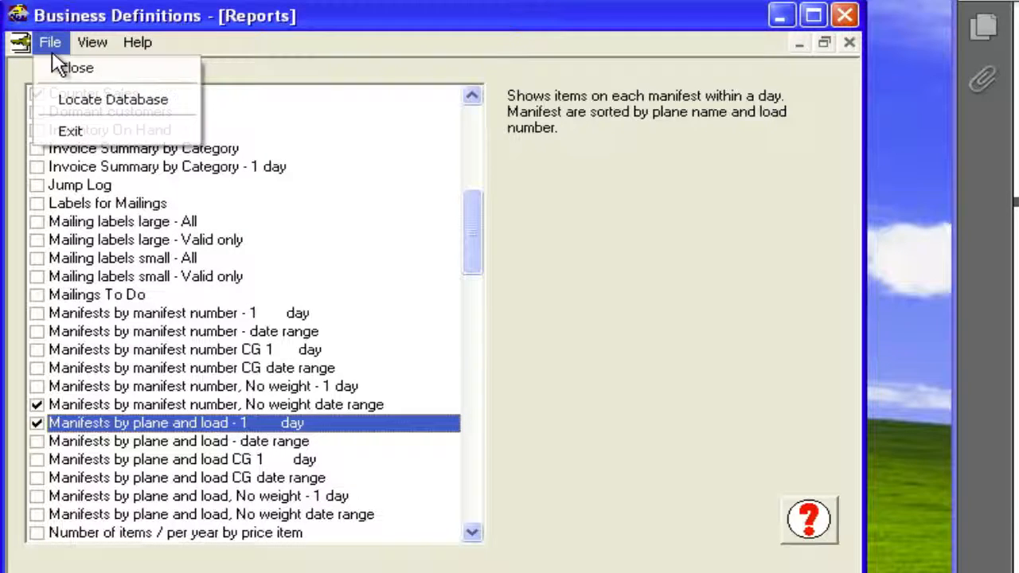
click(93, 46)
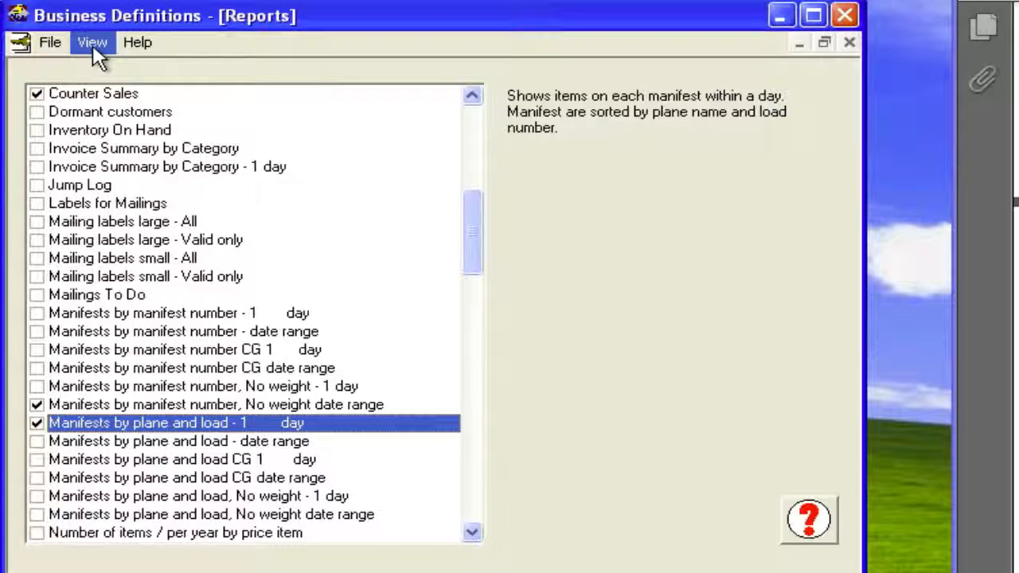